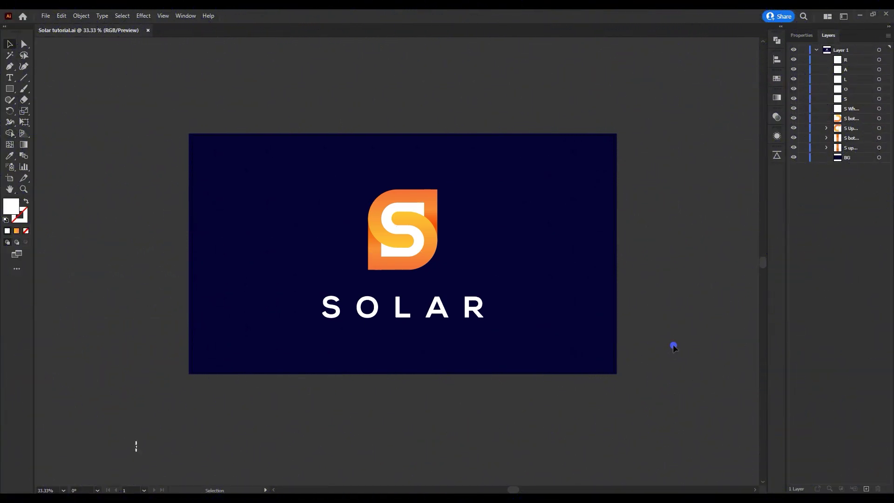
Select all the SOLAR logo artwork with its background and transfer it to After Effects with Overlord
click(401, 233)
click(403, 232)
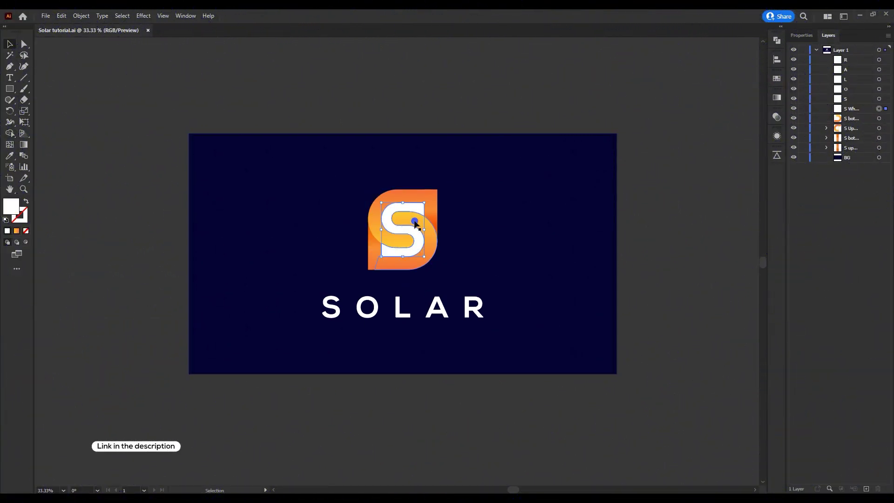
click(387, 259)
click(333, 299)
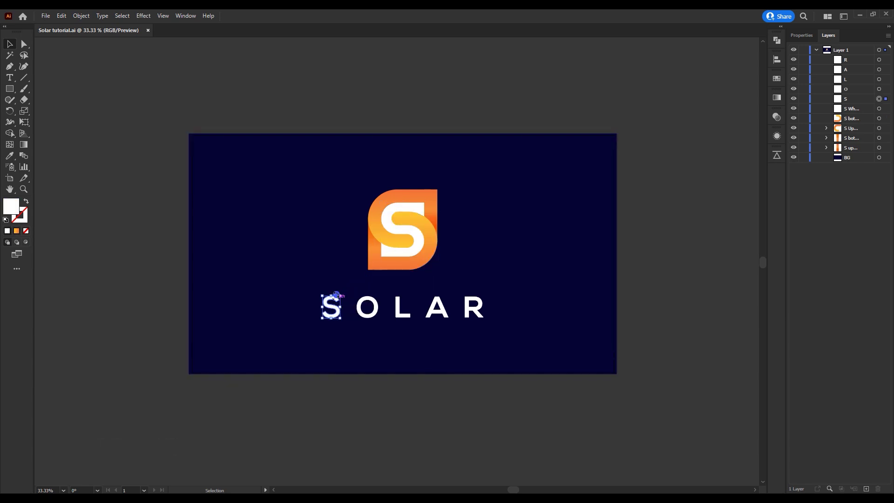
drag(637, 117, 169, 396)
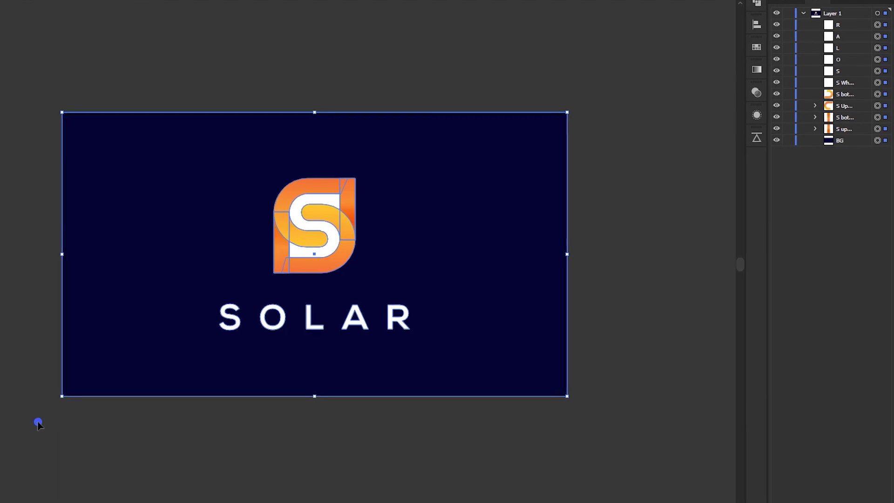
click(732, 117)
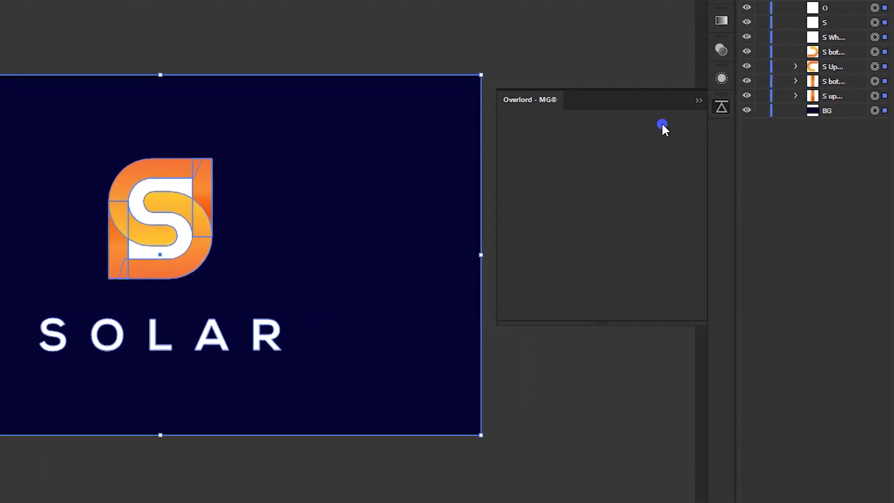
click(510, 127)
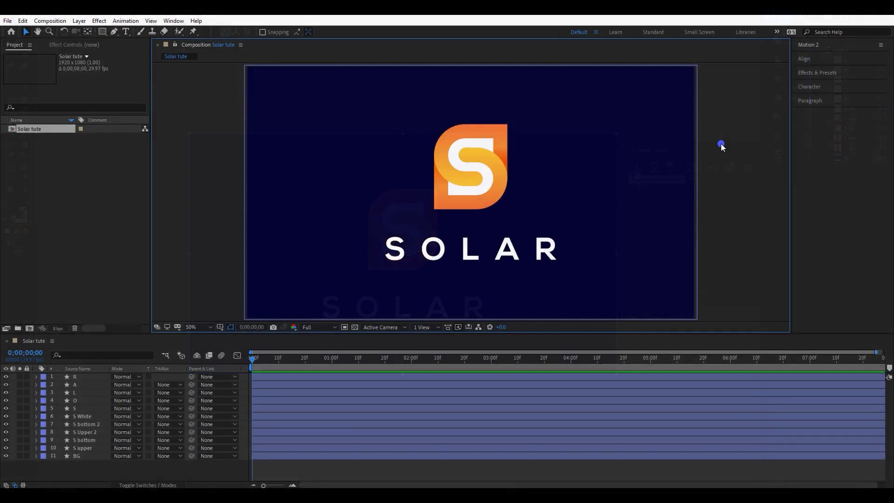
Review the Solar tute composition's settings, including its size, frame rate and duration
right_click(722, 144)
click(765, 162)
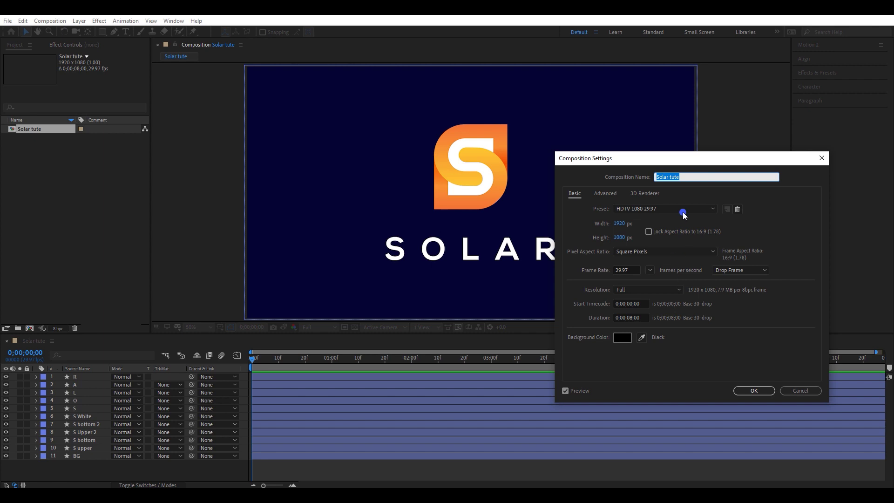
click(750, 391)
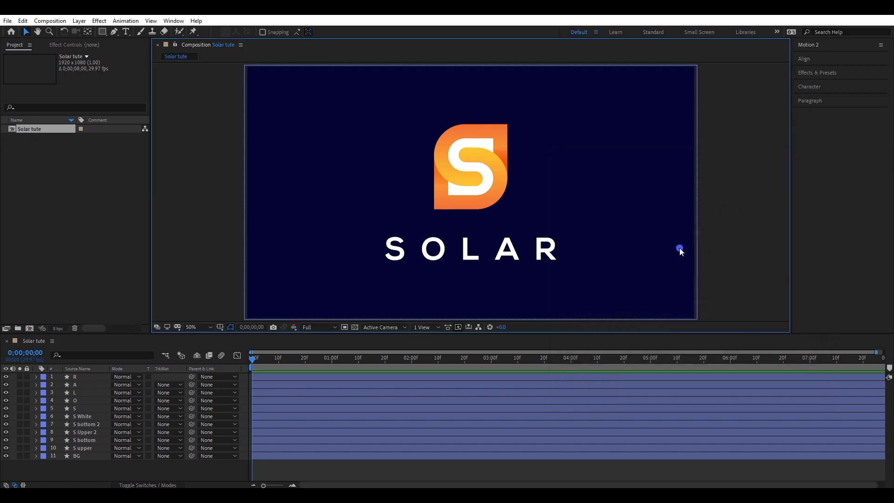
Lock the BG layer and change the label colour of all the logo and letter layers to purple
click(649, 239)
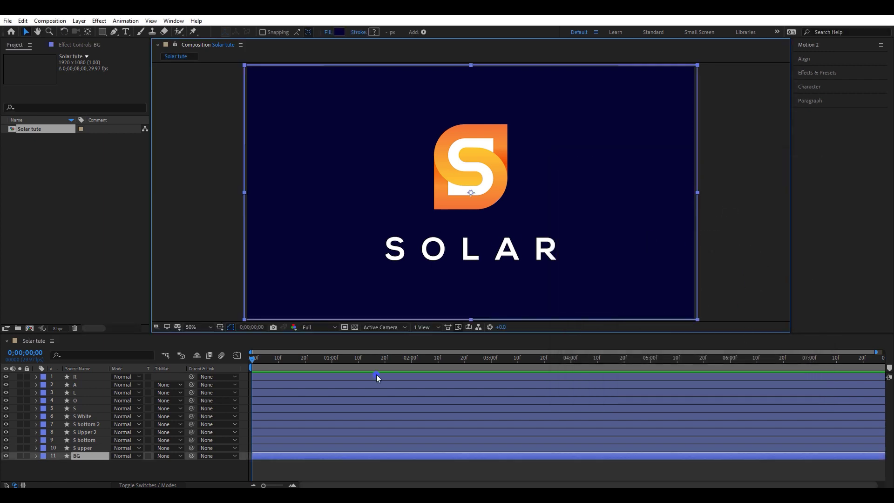
click(26, 455)
drag(605, 106, 365, 271)
click(48, 436)
click(60, 366)
click(584, 161)
Pre-compose the five S symbol layers into a composition named iCON
drag(551, 95, 395, 217)
click(52, 424)
right_click(82, 428)
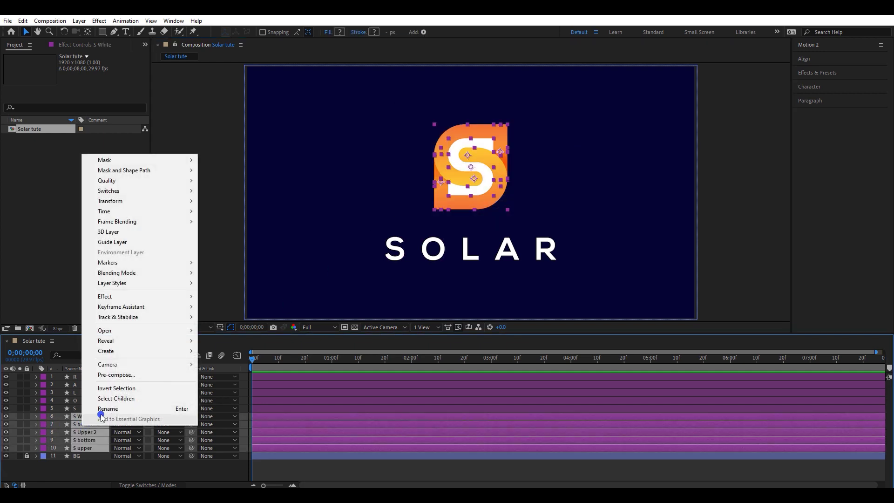
click(116, 373)
text(iCON)
key(Return)
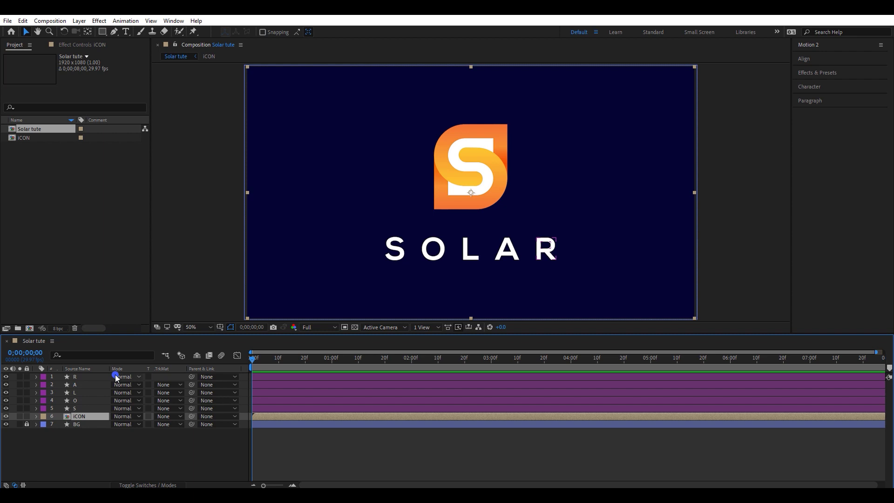
Pre-compose the five letter layers into a composition named Text and place it below the iCON layer
click(82, 408)
shift+click(90, 378)
right_click(90, 385)
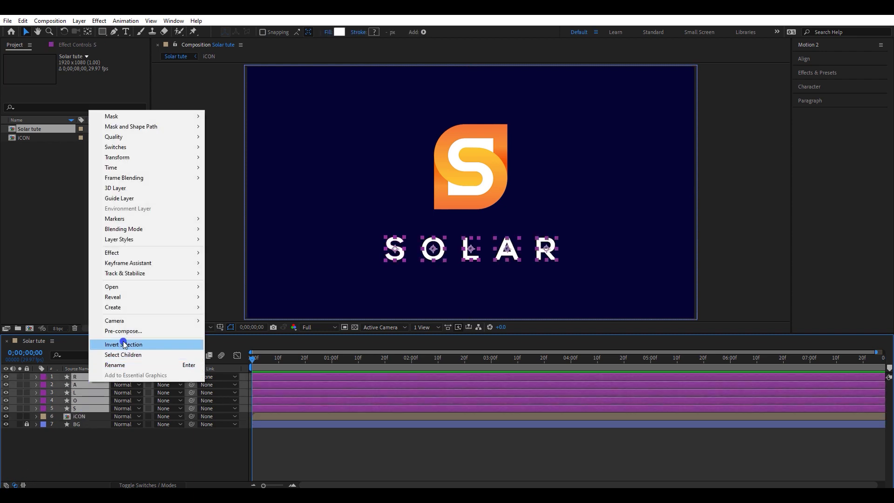
click(122, 343)
text(Text)
key(Return)
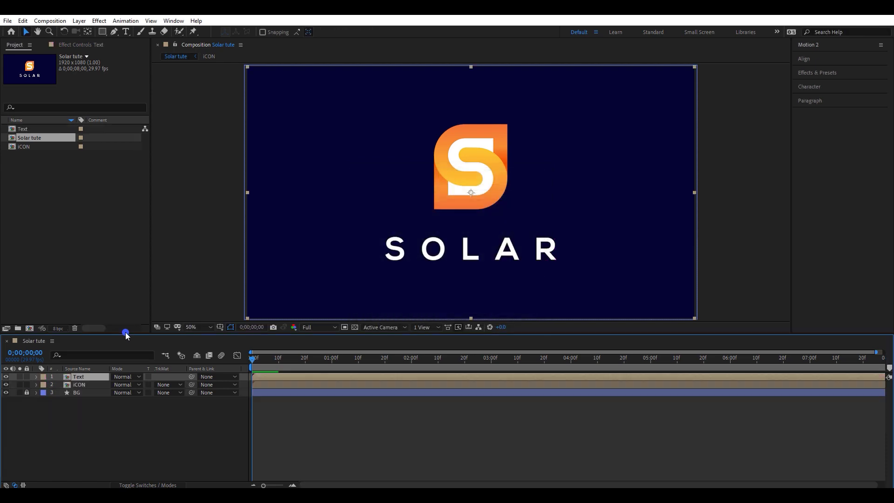
drag(86, 377, 84, 389)
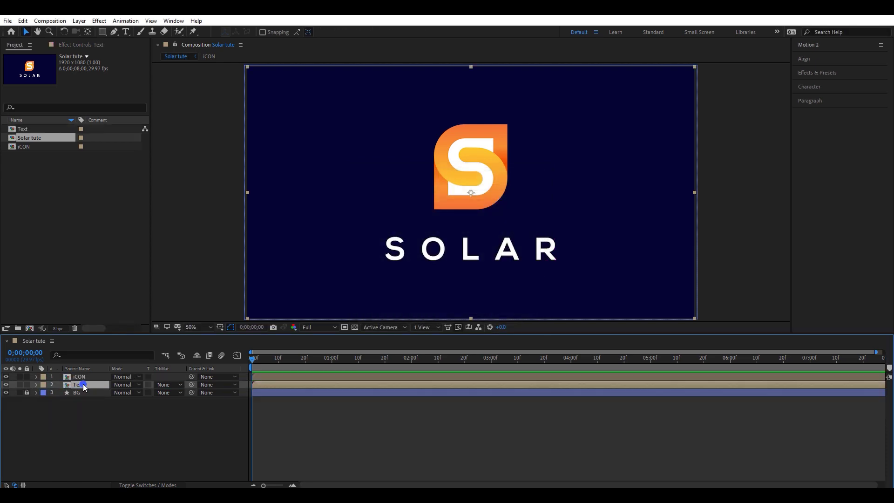
Open the iCON composition, hide the S White layer and solo the S bottom 2 and S bottom layers
click(85, 377)
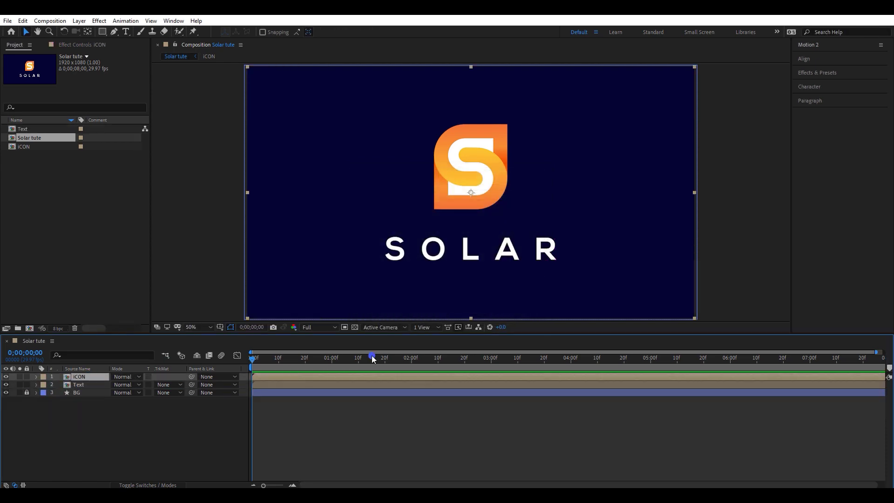
double_click(336, 377)
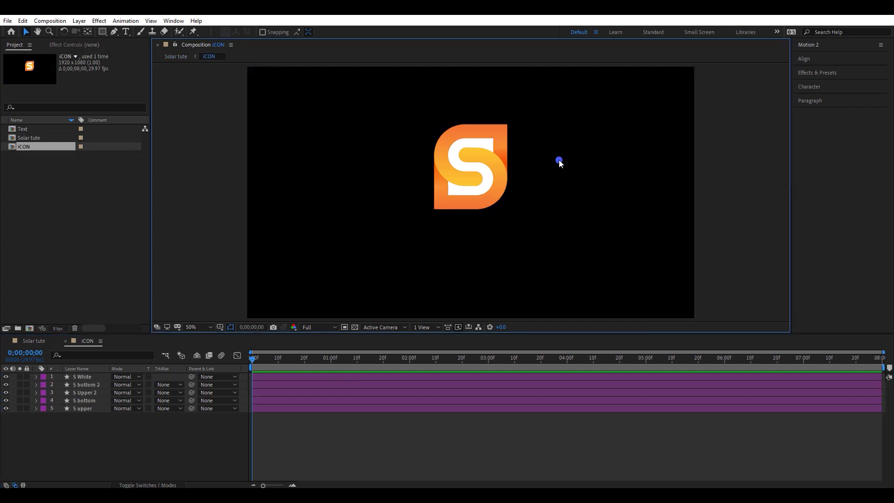
click(5, 376)
drag(408, 190, 456, 219)
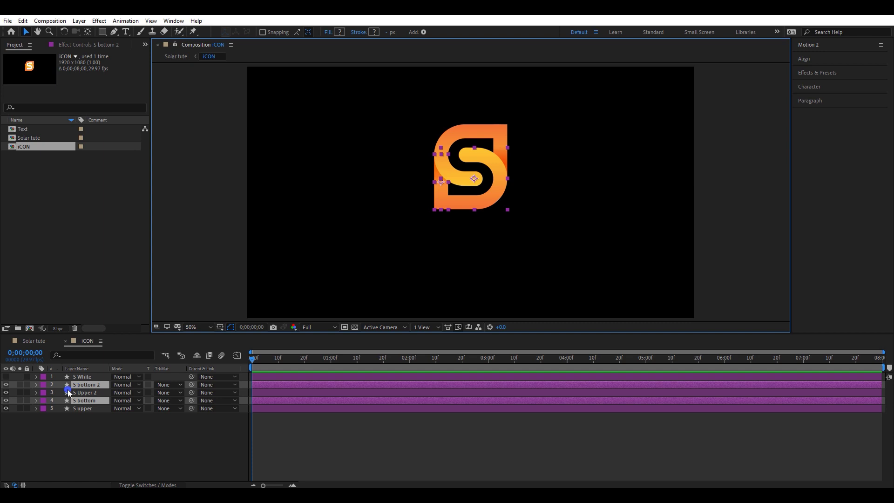
click(19, 385)
click(315, 188)
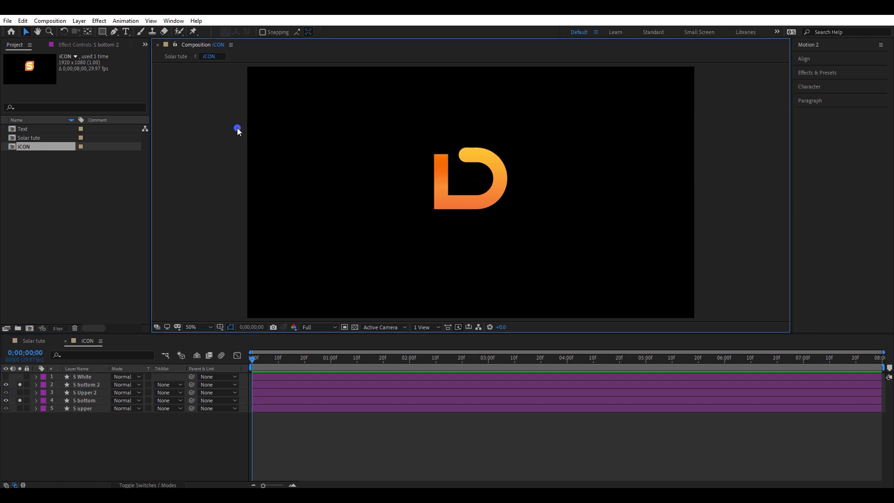
Start a white-stroked Pen path along the centre of the yellow arm, from its rounded end to the middle of the outer curve
click(113, 33)
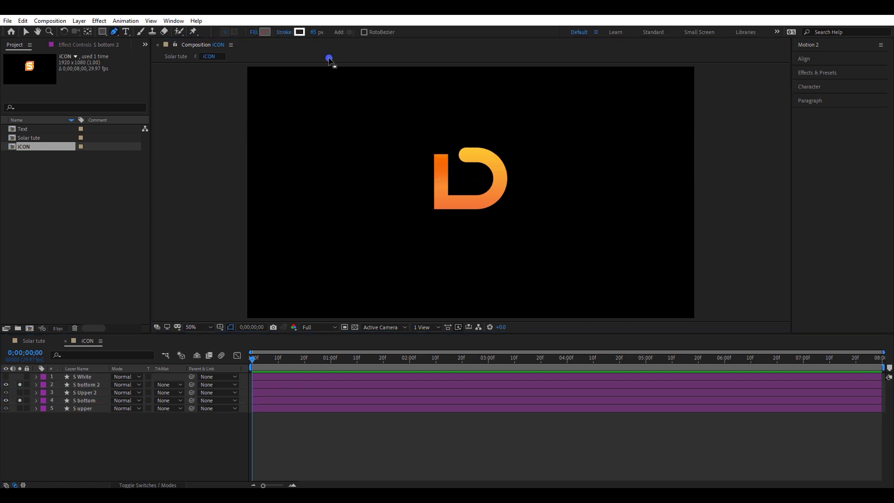
scroll(491, 152, up, 4)
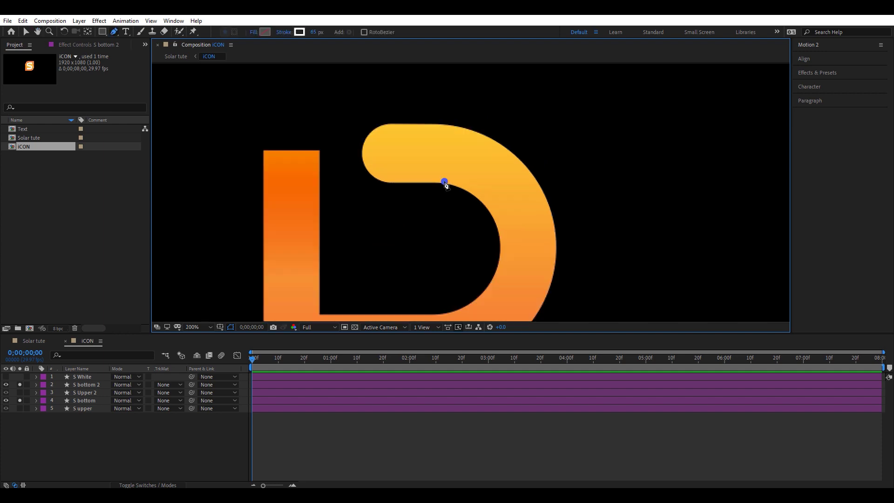
click(362, 153)
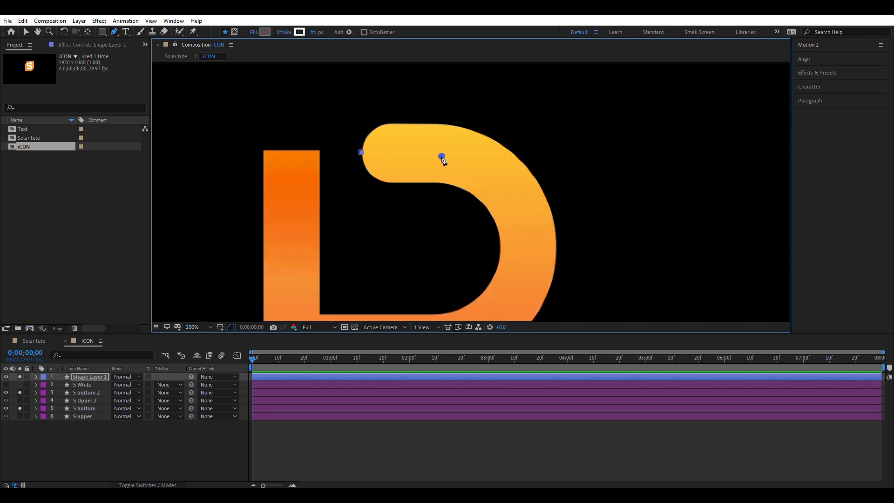
click(438, 153)
scroll(508, 167, down, 4)
drag(513, 159, 578, 267)
drag(577, 187, 579, 186)
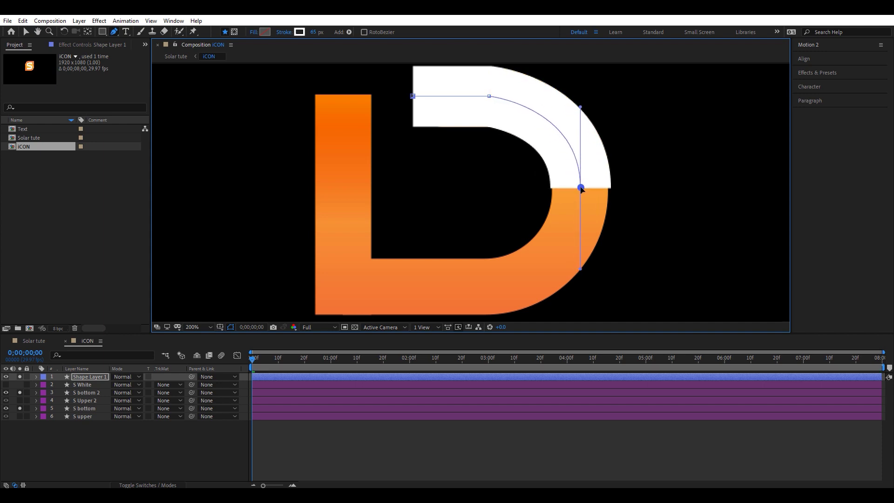
Continue the path around the lower curve, along the bottom bar and up to the end of the vertical bar
click(496, 283)
click(345, 284)
click(342, 94)
drag(381, 259, 432, 251)
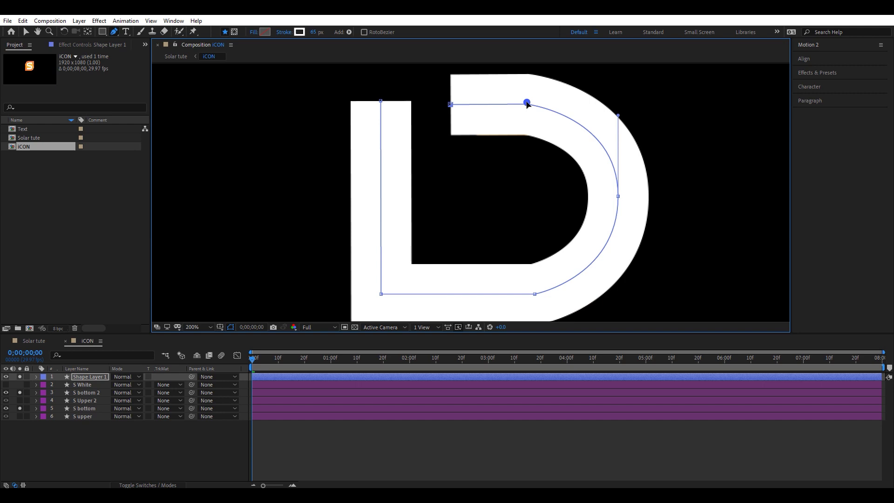
key(comma)
key(v)
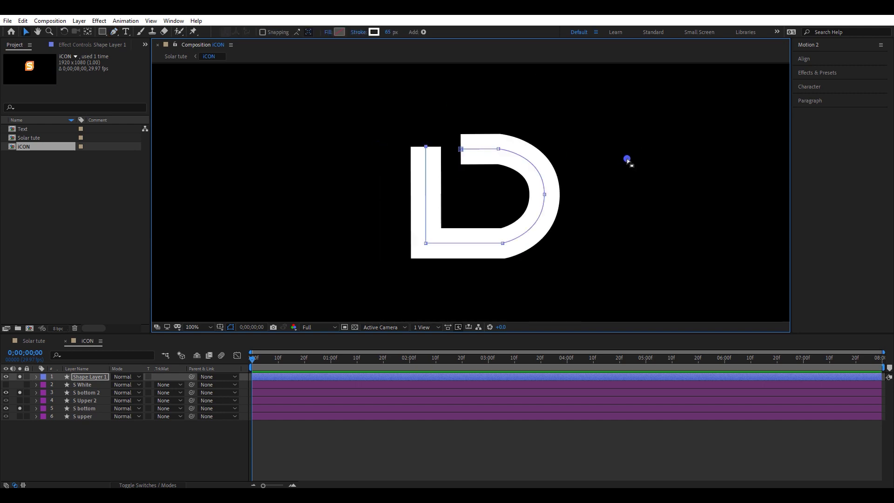
click(649, 186)
key(h)
drag(648, 186, 619, 179)
key(v)
With the current time at 0;00;01;00, add Trim Paths to the new shape layer
click(331, 357)
click(45, 379)
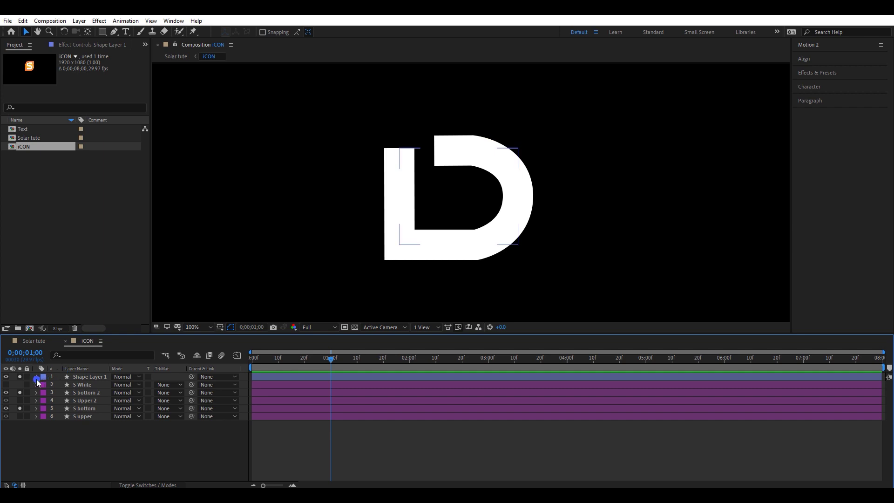
click(37, 378)
click(181, 385)
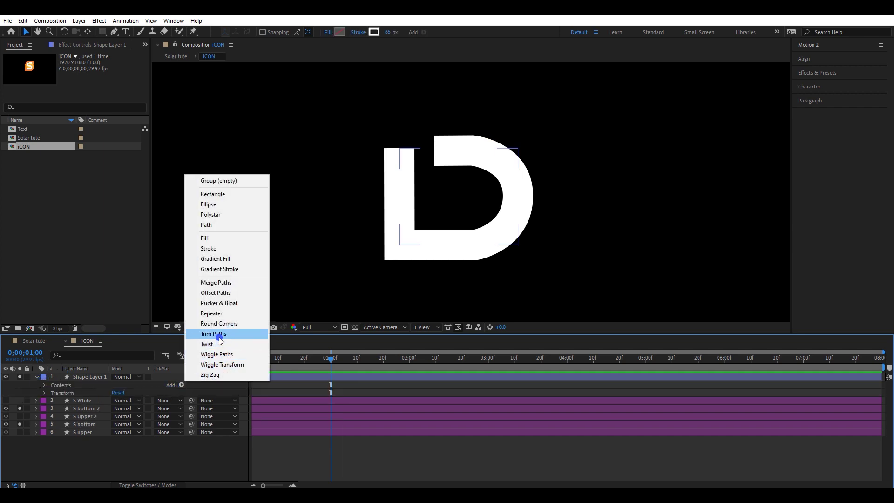
click(218, 336)
click(53, 401)
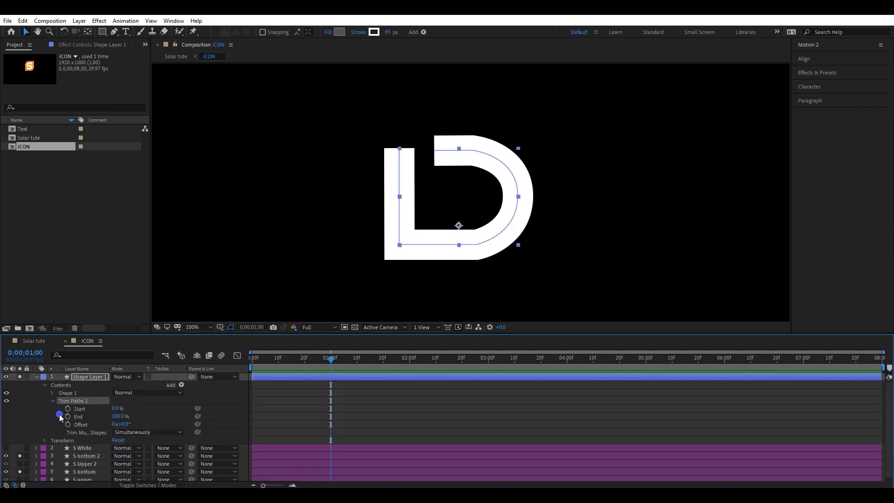
Keyframe the Trim Paths End from 0% at 0;00;01;00 to 100% at 0;00;02;10
text(0)
key(Return)
drag(413, 364, 435, 363)
click(118, 425)
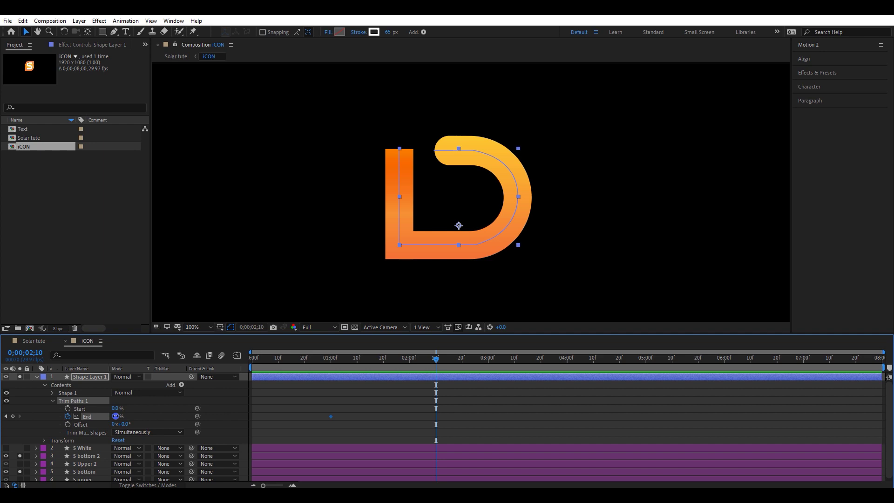
text(100)
key(Return)
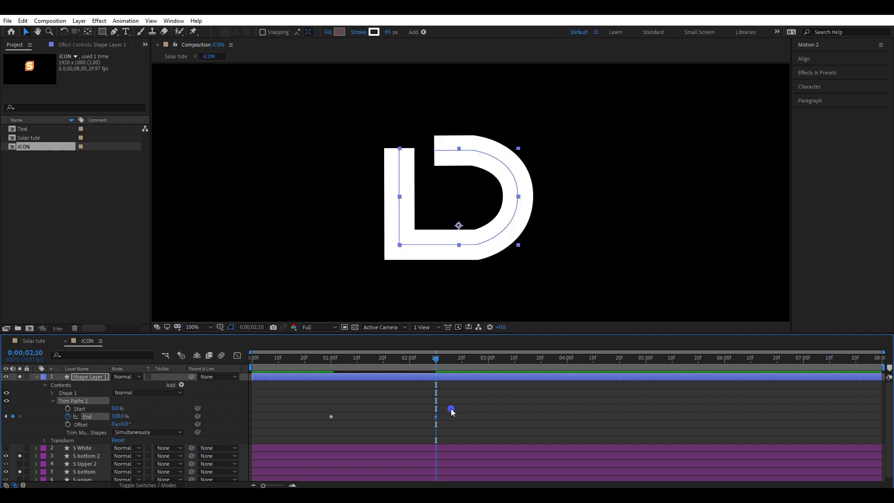
Apply Easy Ease to both Trim Paths End keyframes
drag(453, 411, 325, 431)
right_click(435, 417)
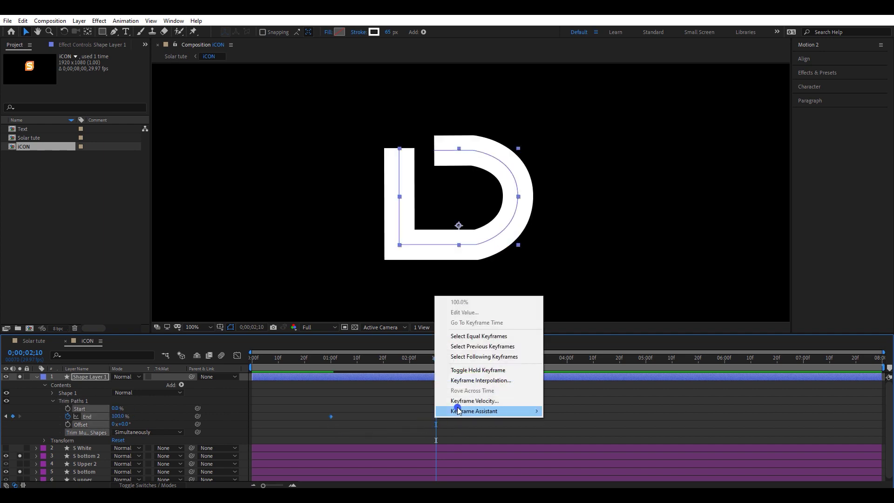
mouse_move(456, 411)
click(563, 339)
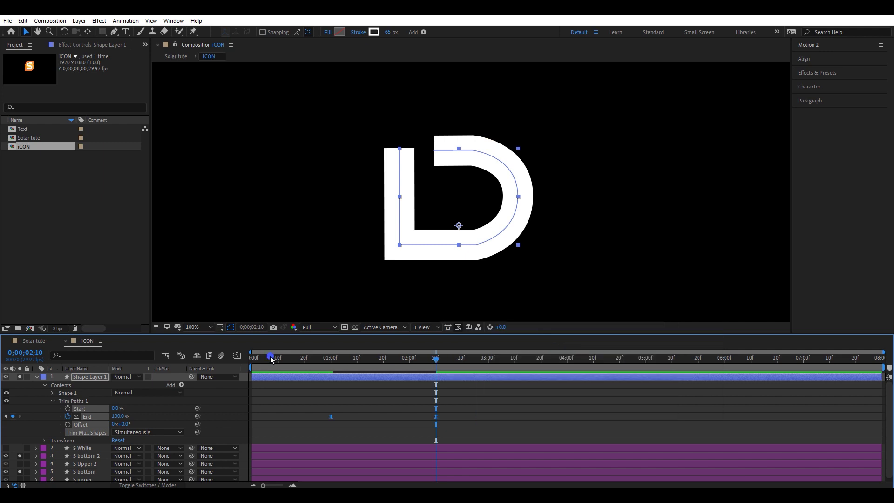
Reshape the End keyframes' speed graph into a steep peak with a longer ease at both ends
click(235, 355)
drag(478, 427, 411, 468)
drag(401, 460, 356, 460)
drag(342, 444, 313, 466)
drag(348, 460, 368, 461)
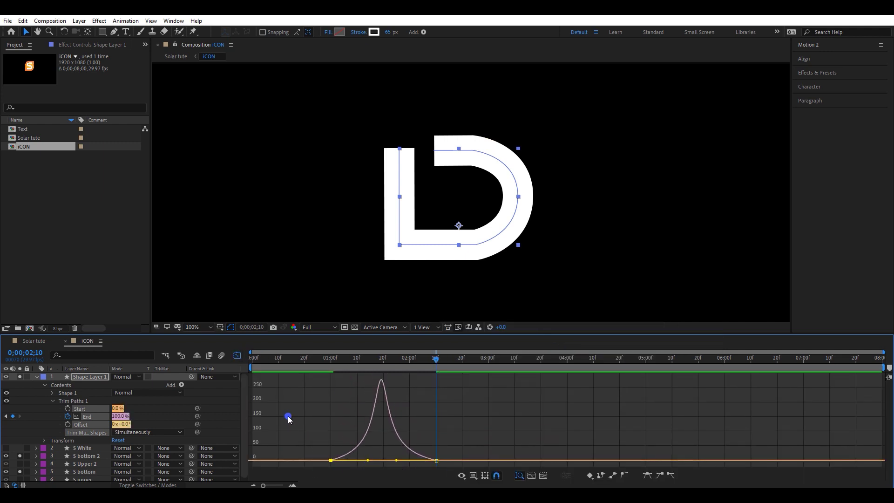
click(236, 356)
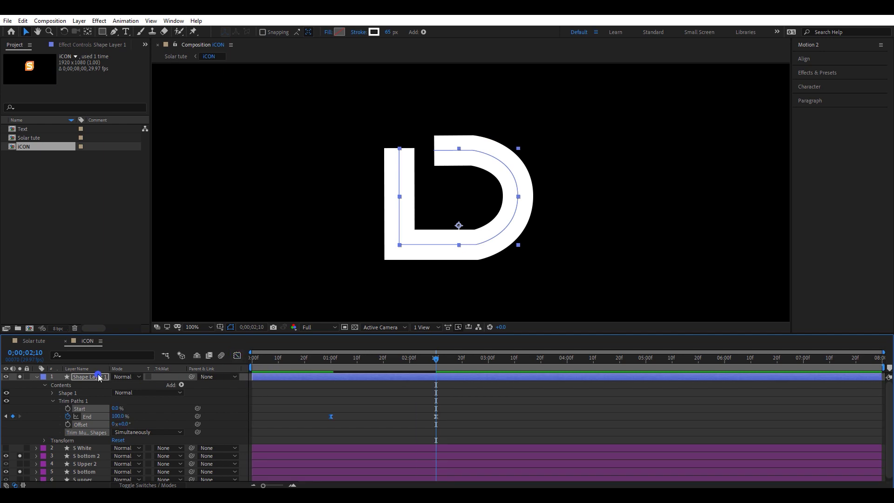
Find the shape layer's stroke properties and set the Line Cap to Round Cap
click(94, 356)
text(stroke)
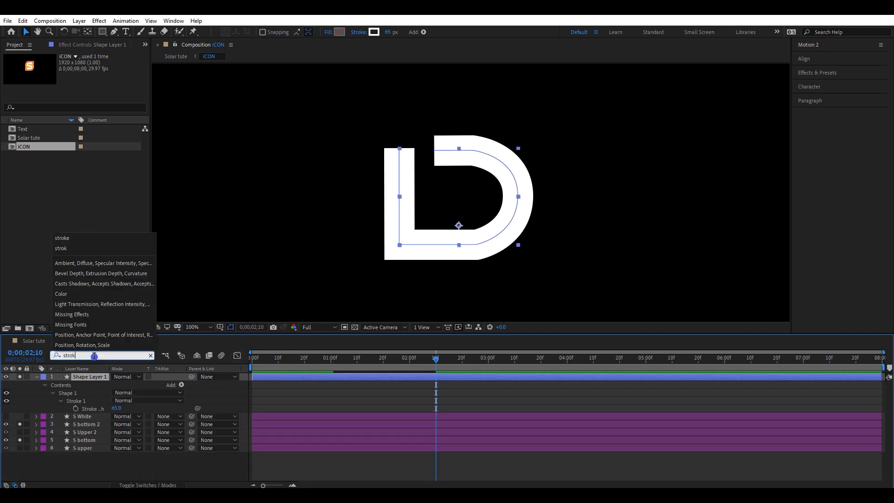
click(60, 400)
click(60, 400)
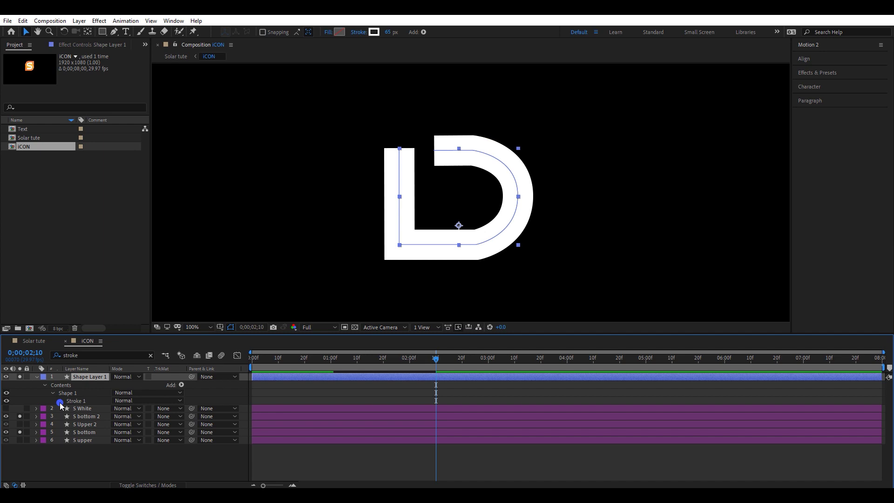
click(60, 400)
click(129, 437)
click(141, 457)
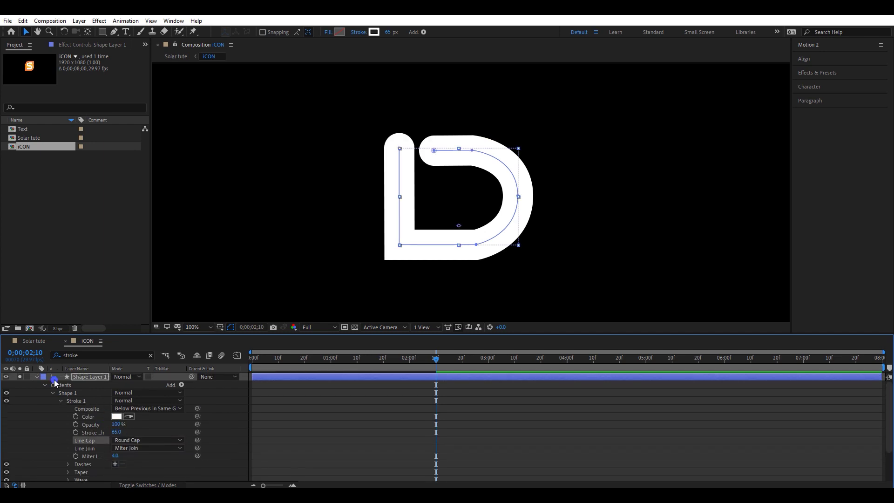
Keyframe Shape Layer 1's Opacity from 0% at 0;00;01;00 to 100% about six frames after
click(36, 377)
click(312, 378)
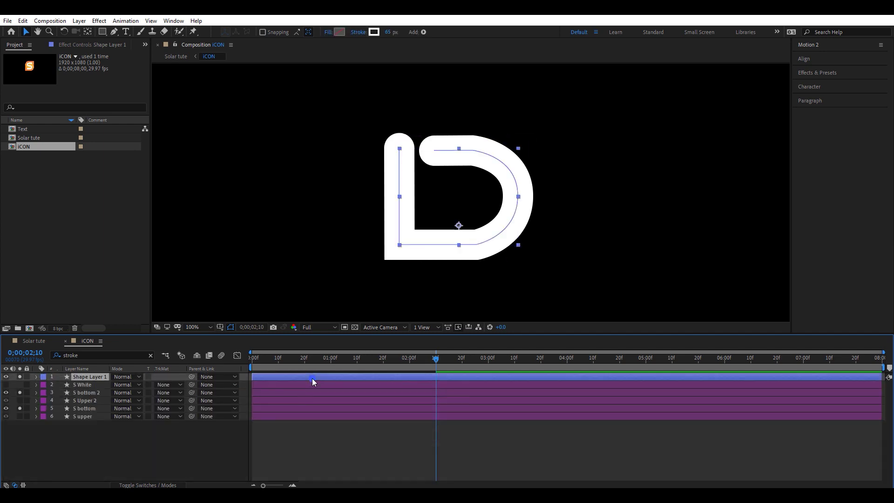
key(u)
drag(336, 361, 331, 364)
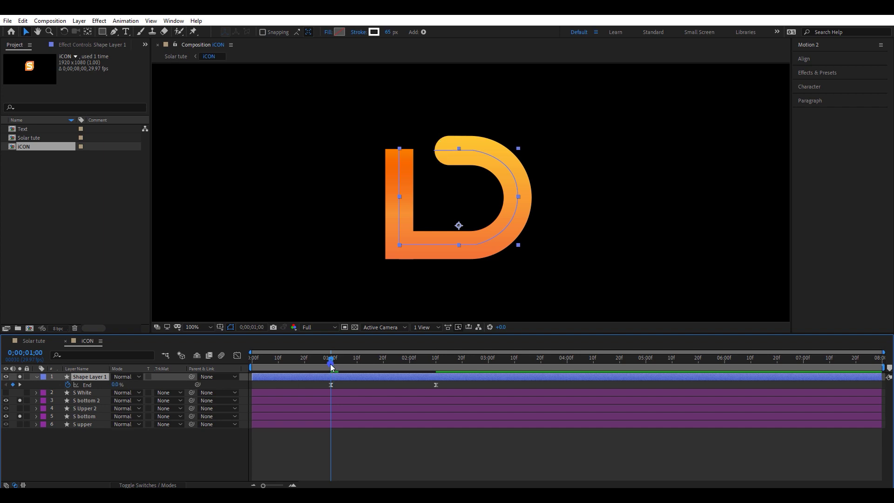
key(shift+t)
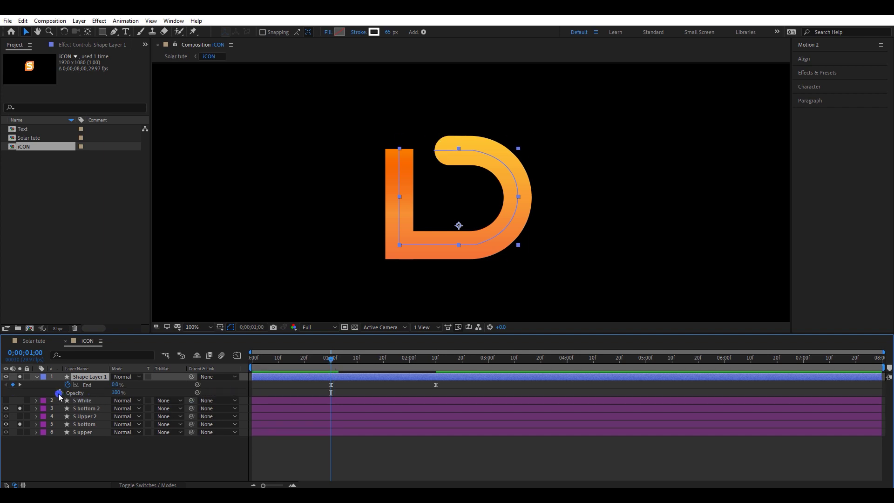
click(59, 394)
drag(330, 364, 342, 360)
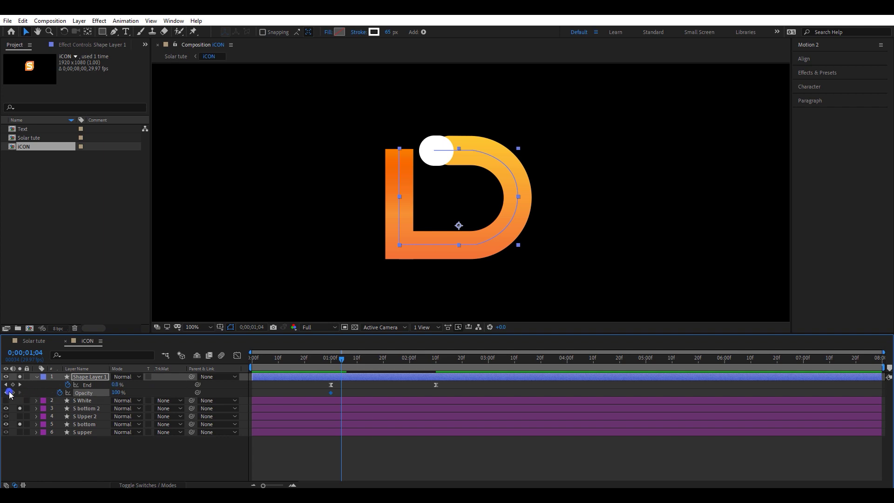
click(5, 393)
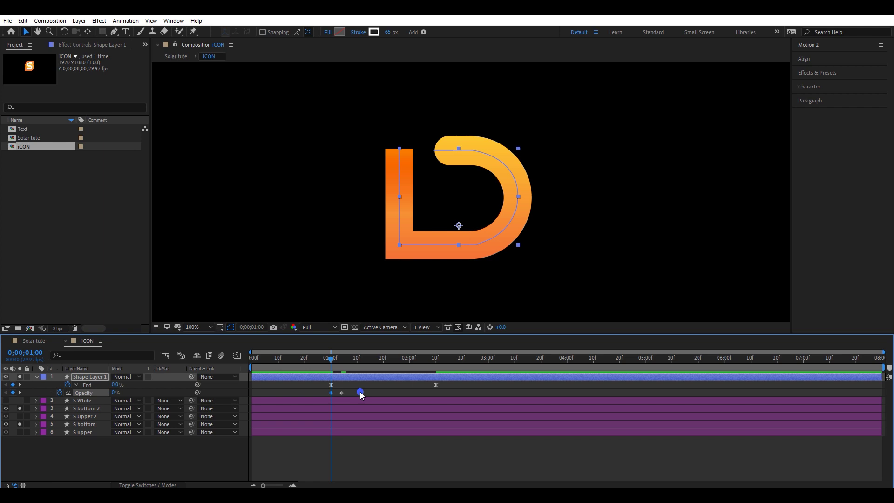
scroll(337, 393, up, 1)
drag(345, 392, 354, 392)
Move Shape Layer 1 directly above S bottom, duplicate it, and place the duplicate directly above S bottom 2
drag(325, 360, 540, 367)
scroll(418, 400, down, 3)
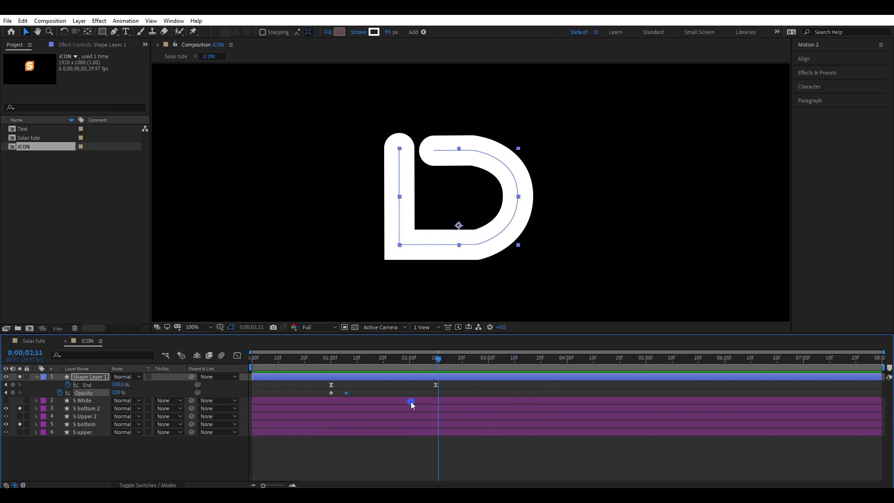
click(358, 442)
click(93, 378)
drag(93, 380, 93, 421)
key(ctrl+d)
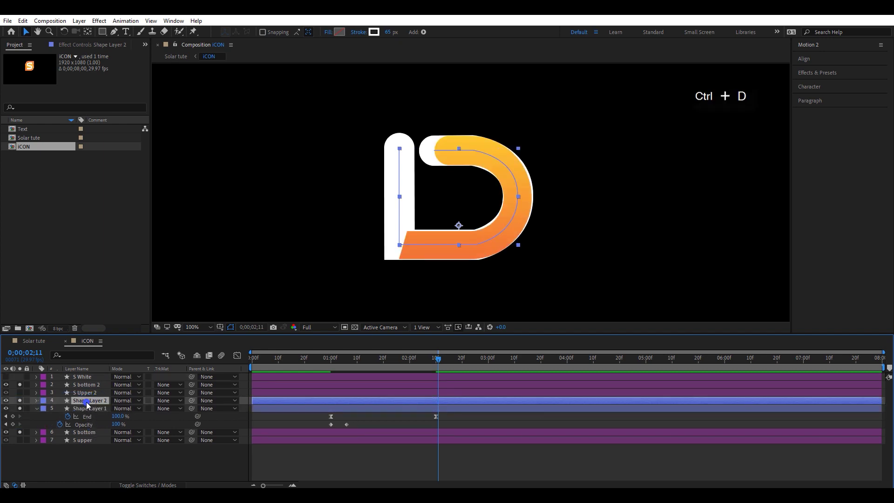
drag(86, 401, 88, 386)
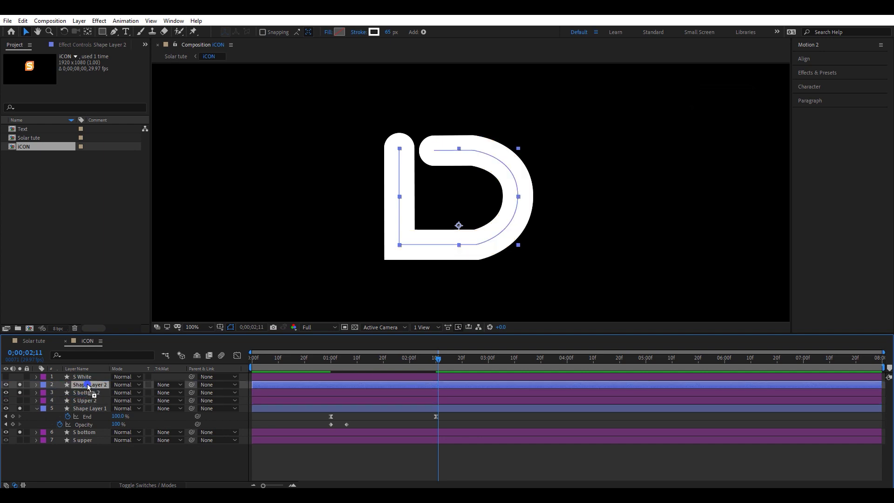
Set the track matte of S bottom 2 and S bottom to Alpha Matte, using the shape layer above each
click(86, 392)
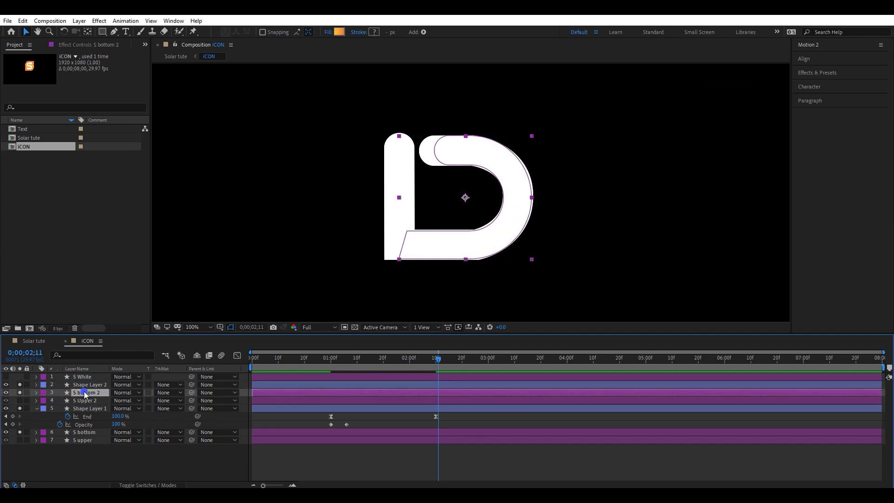
ctrl+click(345, 433)
click(168, 432)
click(201, 400)
Set the work area from 0;00;00;22 to 0;00;03;03 and preview the lower shapes' reveal
click(309, 357)
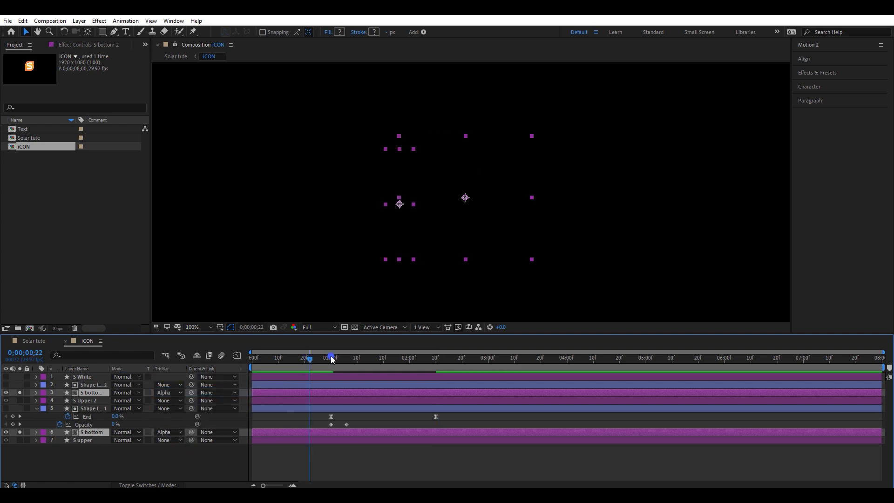
drag(473, 356, 495, 357)
key(n)
key(space)
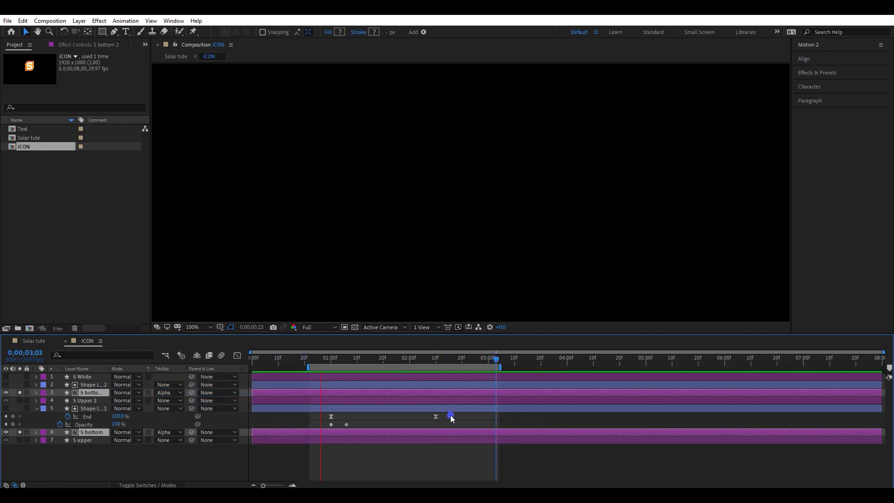
key(space)
Unsolo S bottom 2 and S bottom, and solo S Upper 2 and S upper instead
click(401, 451)
click(75, 420)
click(20, 392)
click(21, 431)
click(22, 433)
drag(556, 80, 502, 103)
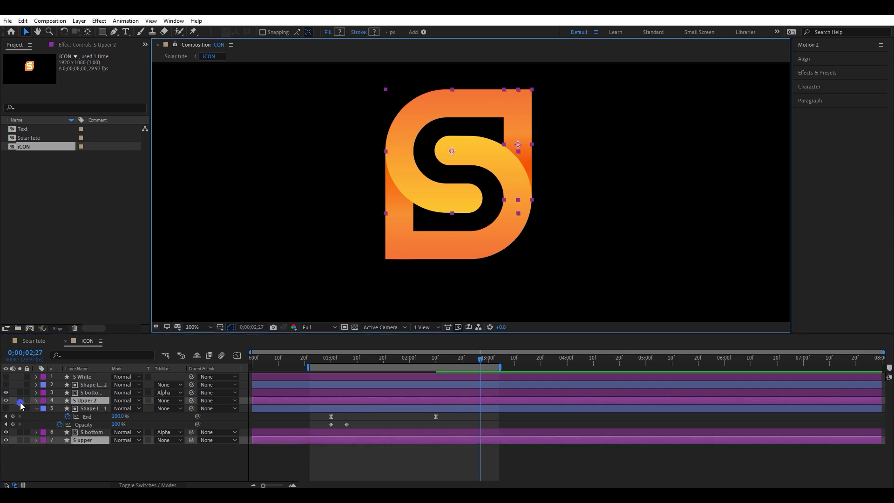
click(20, 400)
click(597, 185)
Draw an open Pen path along the centre of the upper shapes, from the rounded yellow end around to the foot of the straight bar
key(g)
key(grave)
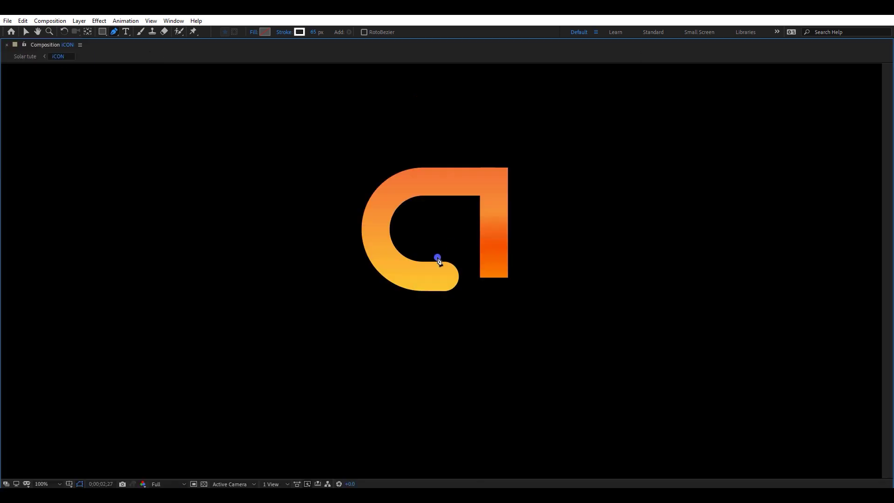
scroll(435, 256, up, 1)
drag(455, 265, 467, 313)
click(465, 331)
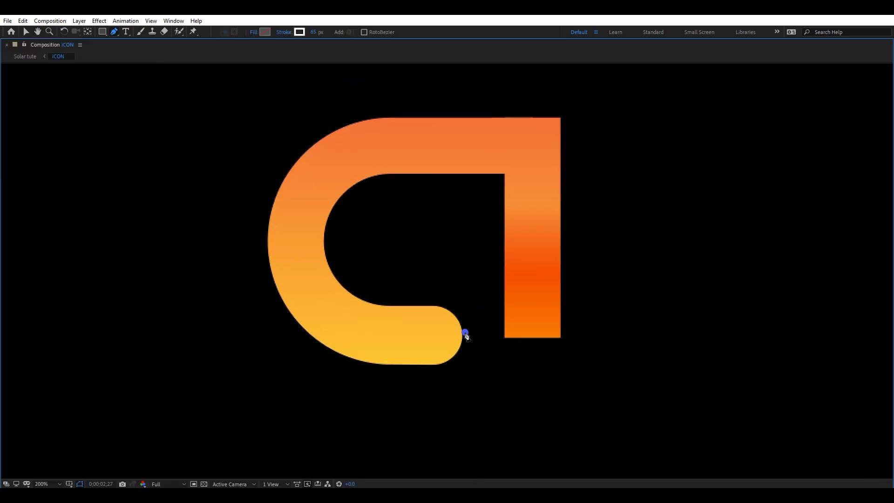
click(372, 335)
drag(294, 238, 294, 158)
click(385, 147)
click(534, 146)
click(535, 338)
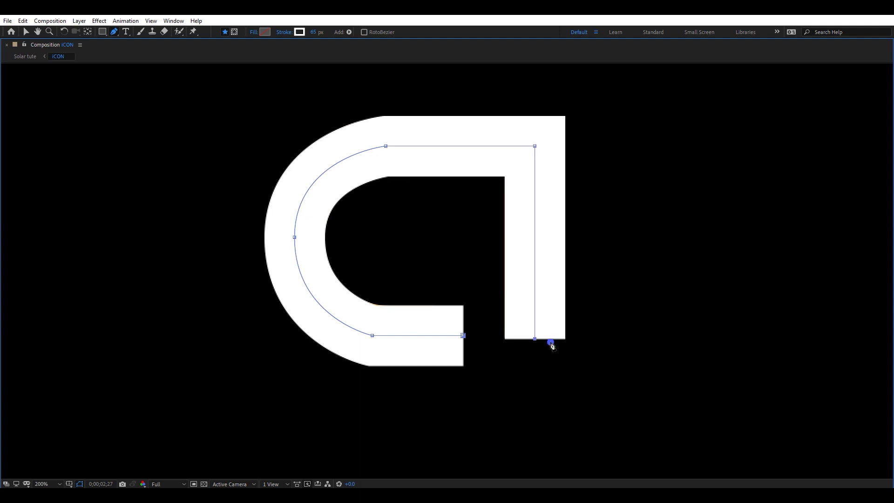
Nudge the new path's vertex where the lower straight segment meets the curve to refine its fit
click(371, 335)
drag(373, 337, 373, 336)
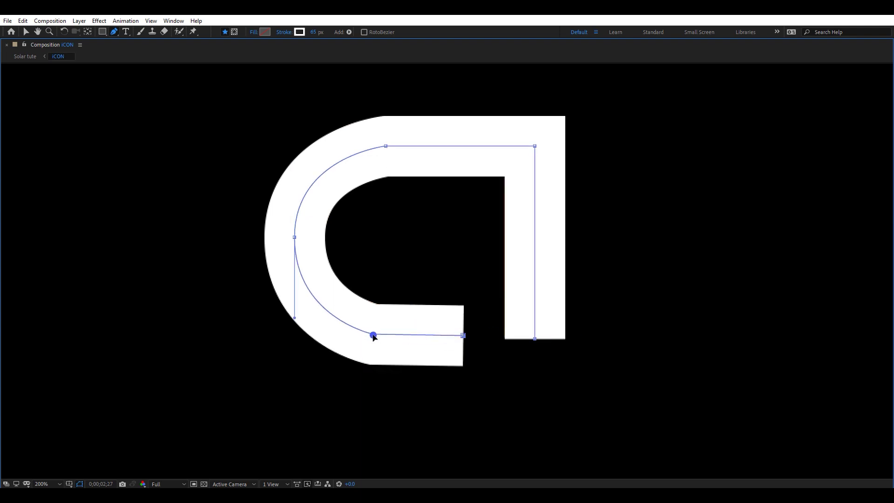
key(grave)
scroll(410, 256, down, 1)
key(v)
click(578, 189)
Find Shape Layer 3's stroke properties and set the Line Cap to Round Cap
click(415, 377)
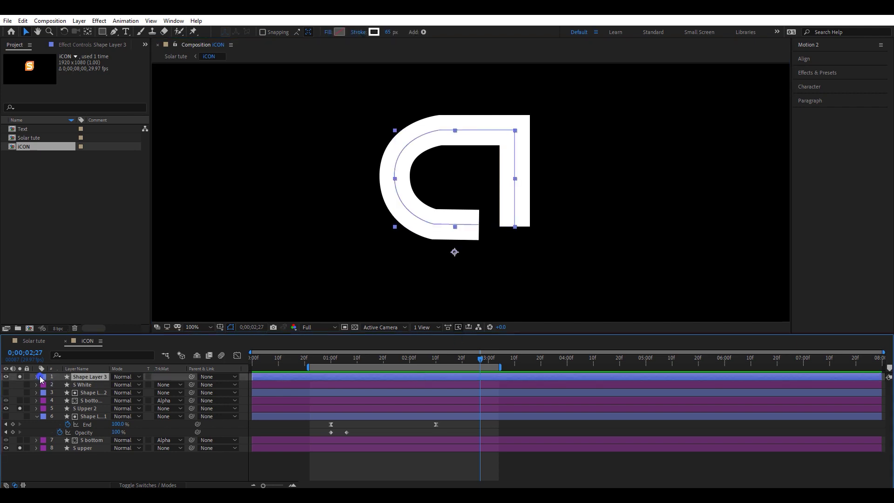
click(81, 356)
text(stroke)
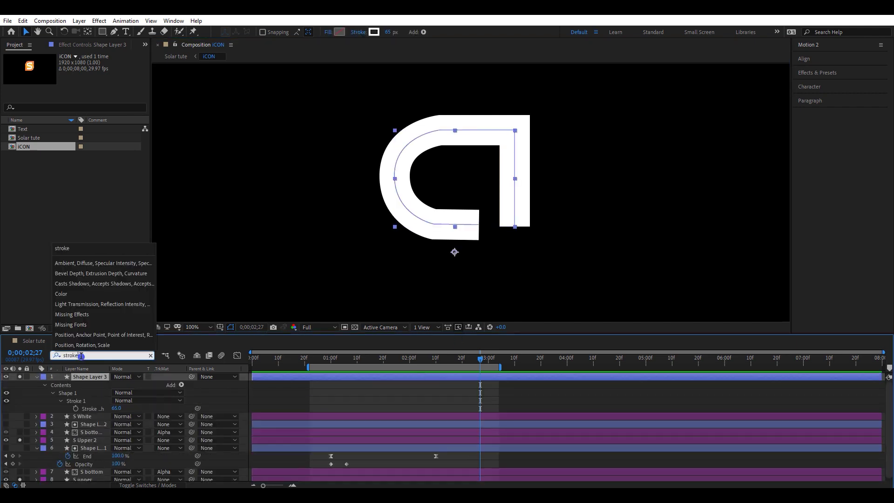
click(60, 401)
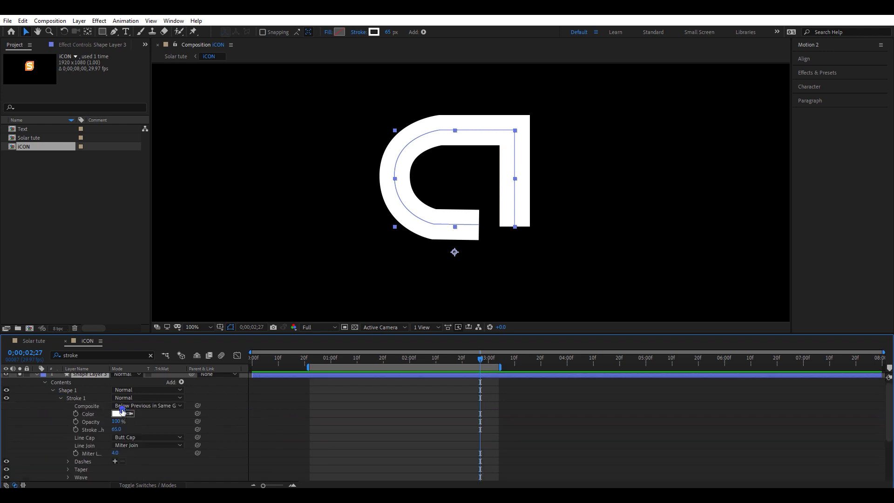
click(142, 437)
click(143, 457)
click(36, 376)
Copy Shape Layer 1's Trim Paths End and Opacity keyframes onto Shape Layer 3 at 0;00;01;00
drag(337, 359, 331, 370)
drag(443, 420, 323, 437)
key(ctrl+c)
click(336, 376)
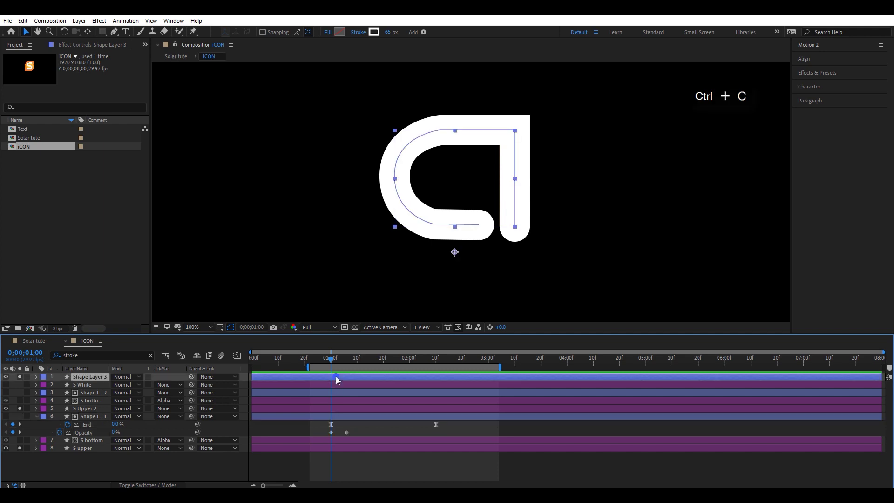
key(ctrl+v)
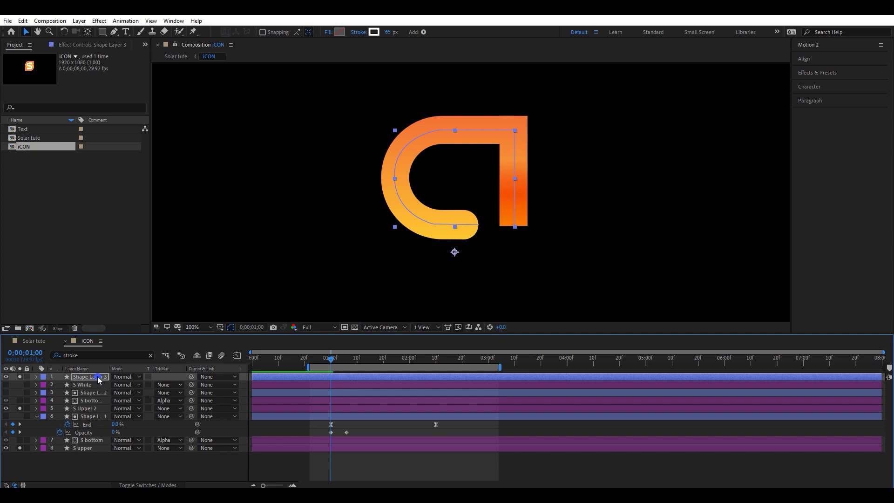
Move Shape Layer 3 directly above S upper, duplicate it, and place the duplicate directly above S Upper 2
drag(99, 379, 99, 441)
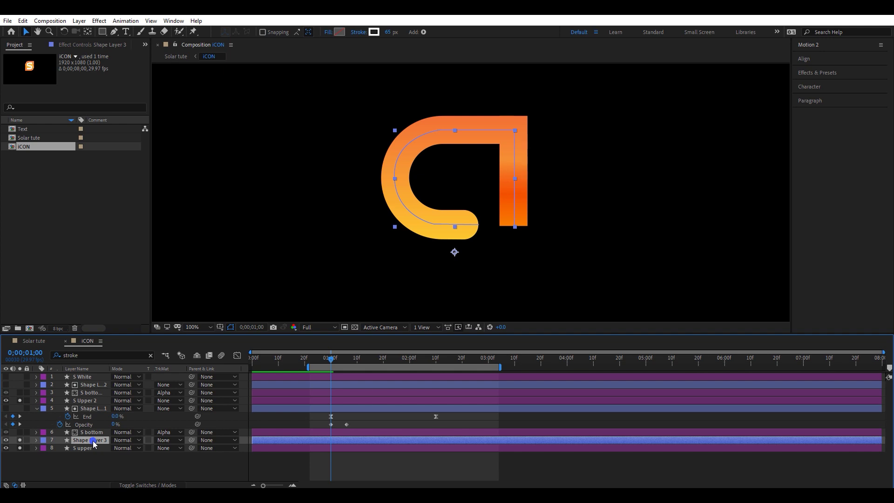
key(ctrl+d)
drag(94, 442, 94, 401)
Set the track matte of S Upper 2 and S upper to Alpha Matte and preview the full icon reveal
click(90, 408)
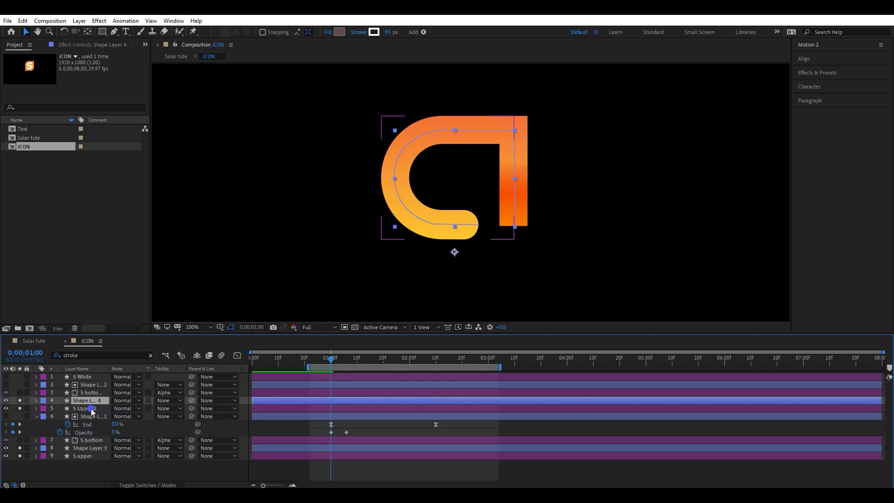
ctrl+click(88, 456)
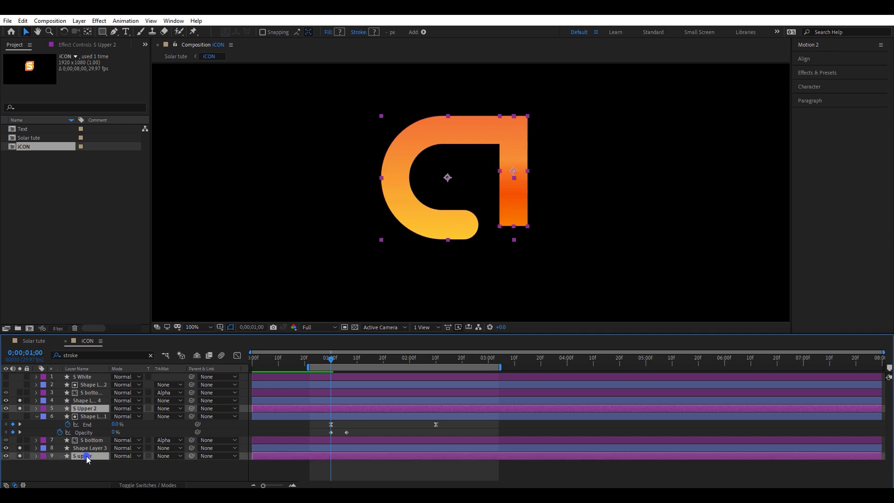
click(164, 456)
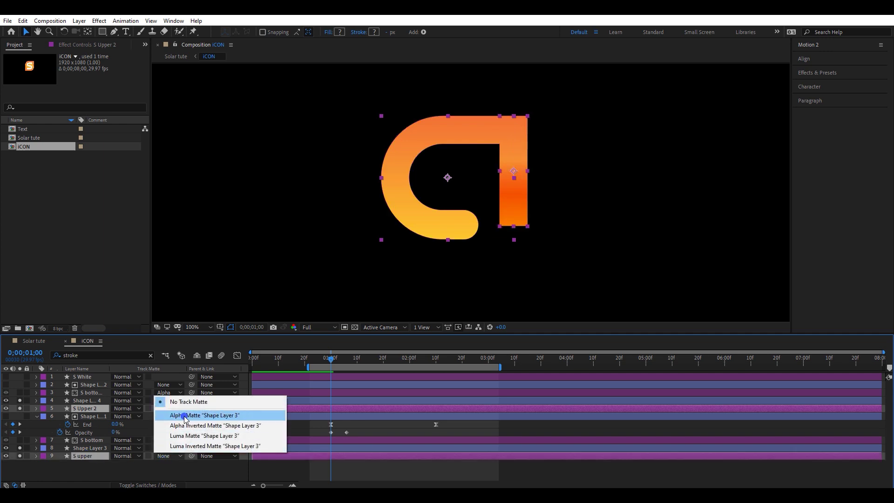
click(186, 414)
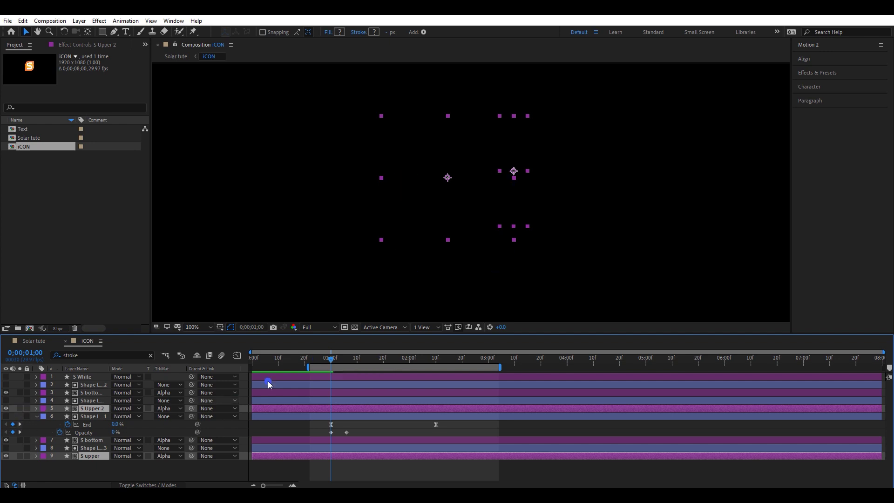
click(314, 364)
key(space)
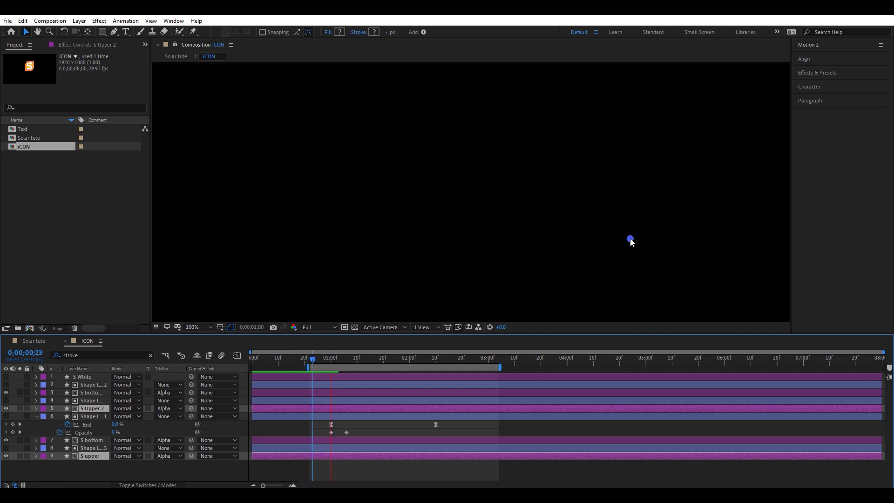
key(space)
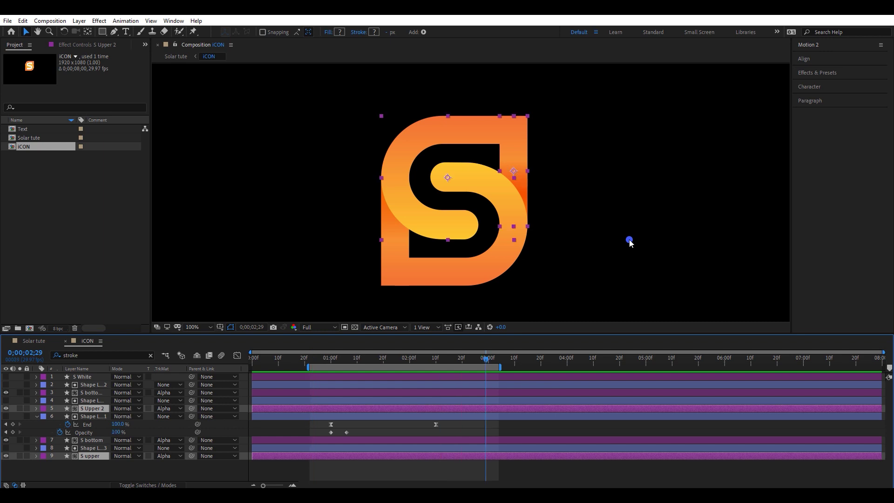
Shift all End and Opacity keyframes of the four shape layers together so they start at 0;00;00;03
key(ctrl+a)
key(u)
key(grave)
click(422, 128)
drag(445, 94, 307, 246)
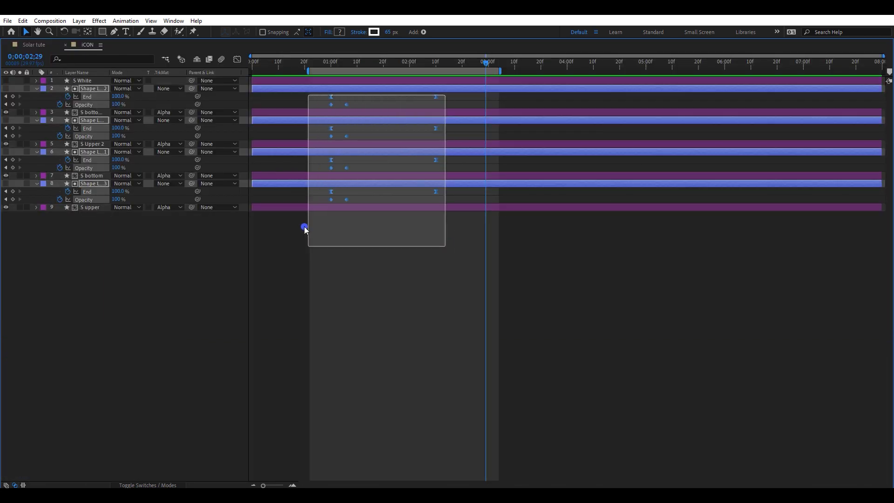
drag(252, 66, 260, 78)
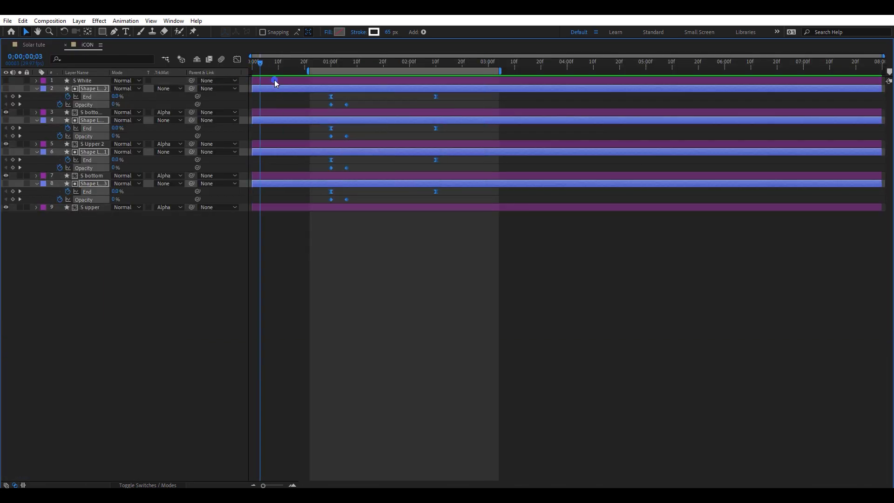
drag(331, 97, 261, 97)
key(grave)
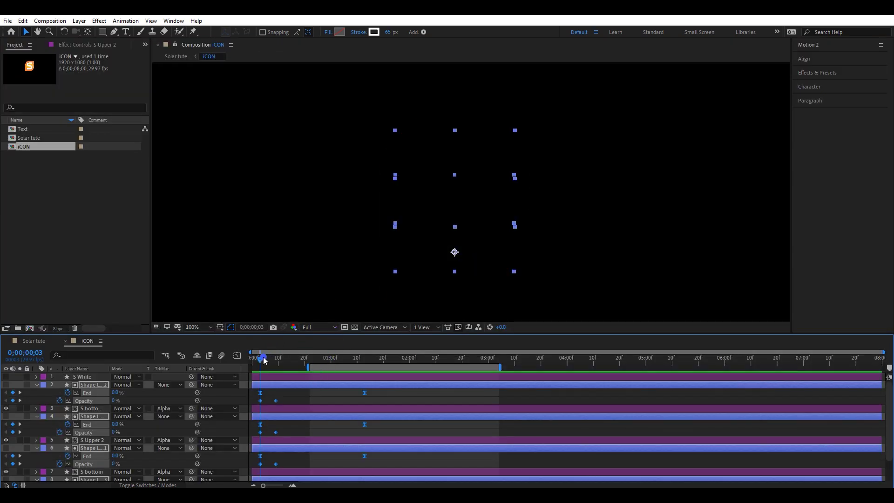
Make the S White layer visible and trim its in point to 0;00;00;20
click(94, 378)
click(6, 376)
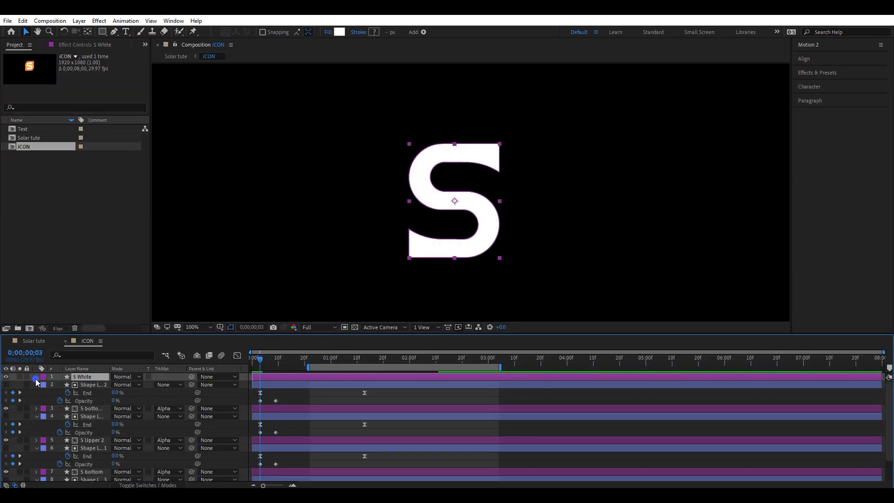
scroll(254, 395, up, 1)
drag(265, 359, 354, 363)
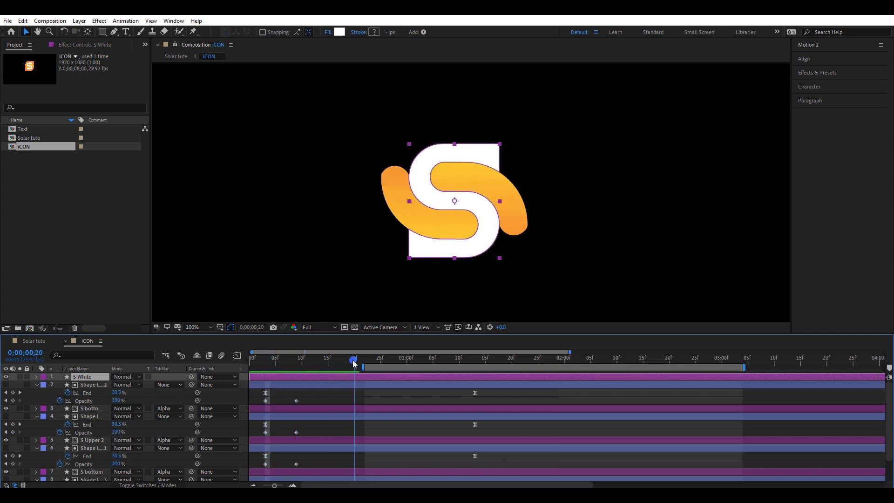
key(alt+bracketleft)
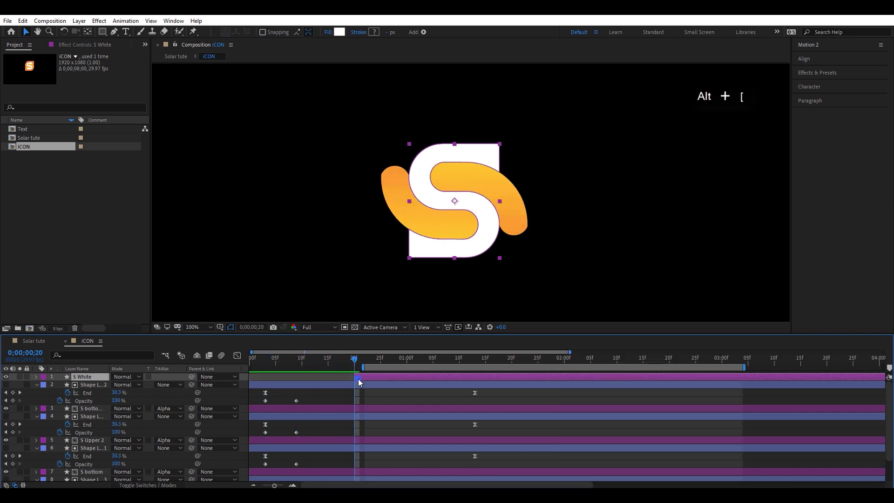
key(equal)
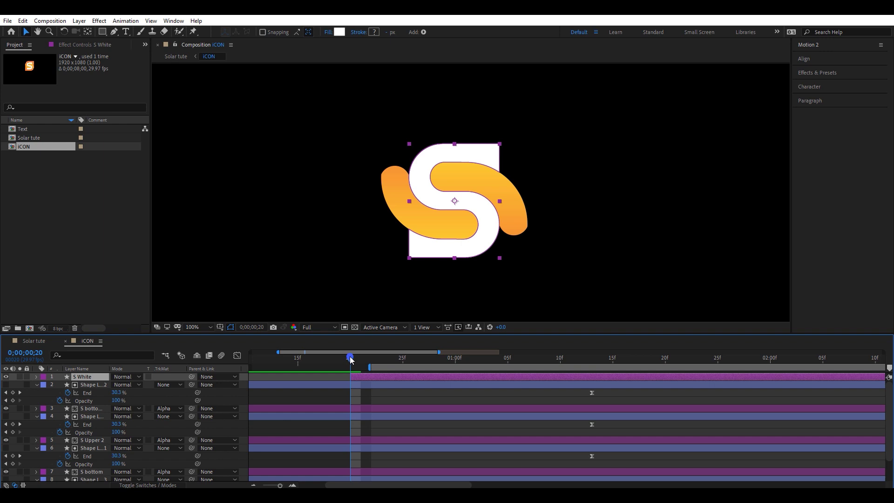
Trim the out point of the S White layer so that it ends just before 0;00;00;24
drag(353, 359, 393, 360)
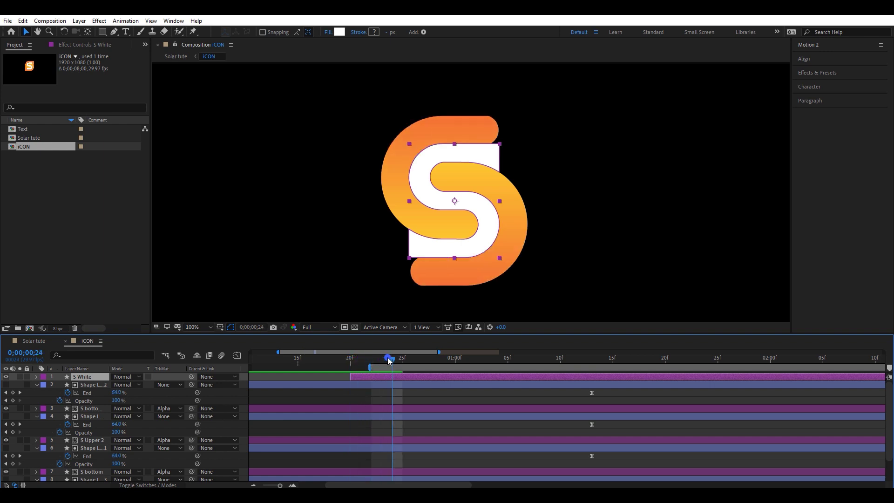
key(alt+bracketright)
click(384, 378)
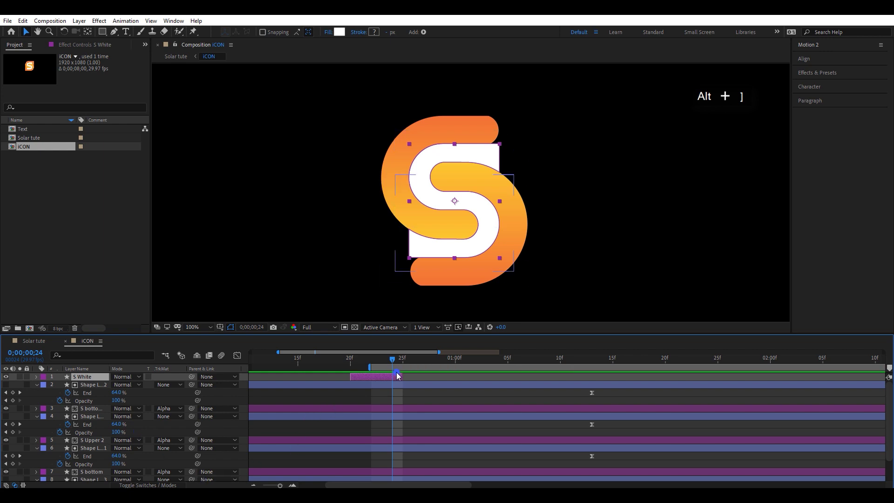
drag(396, 377, 396, 377)
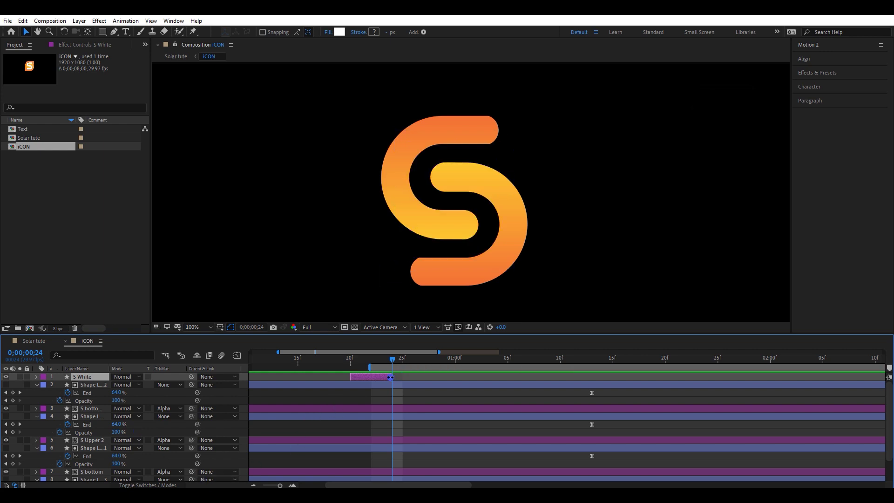
Duplicate S White, start the duplicate at 0;00;00;27 and extend its out point to the end of the composition
key(ctrl+d)
drag(370, 379, 441, 375)
drag(393, 360, 421, 361)
scroll(401, 391, down, 5)
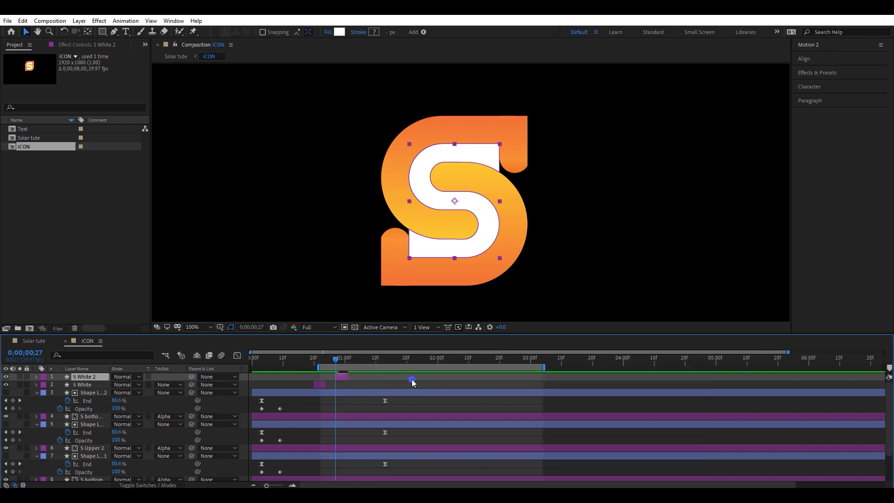
drag(349, 374, 890, 375)
key(equal)
key(equal)
key(minus)
key(minus)
key(minus)
Preview the icon animation from the first frame and end the work area at 0;00;02;01
drag(337, 366, 236, 369)
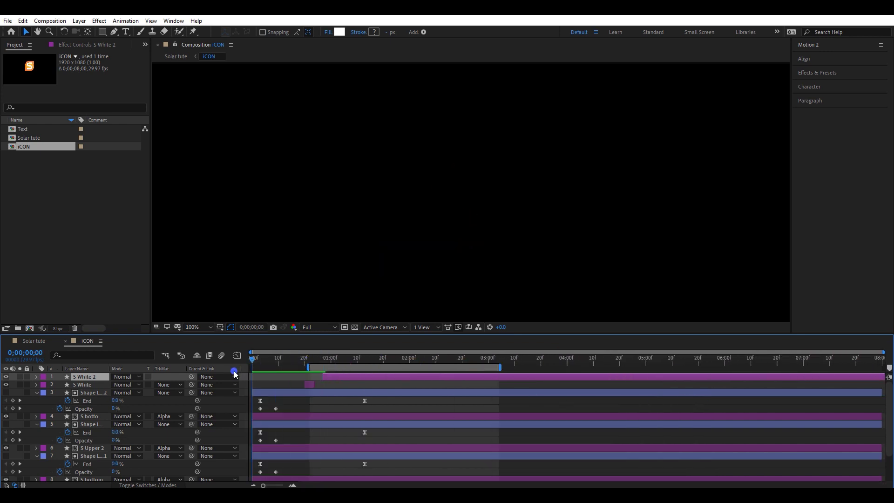
scroll(465, 274, down, 2)
key(space)
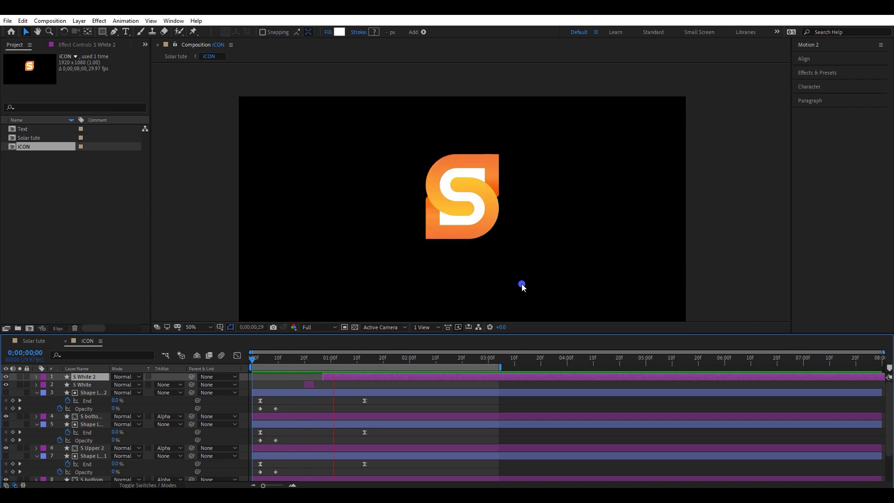
key(space)
key(n)
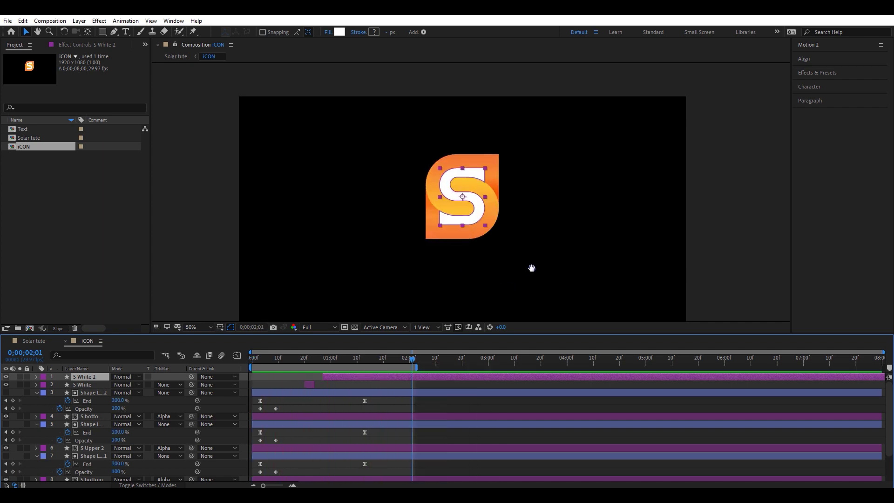
drag(528, 276, 524, 254)
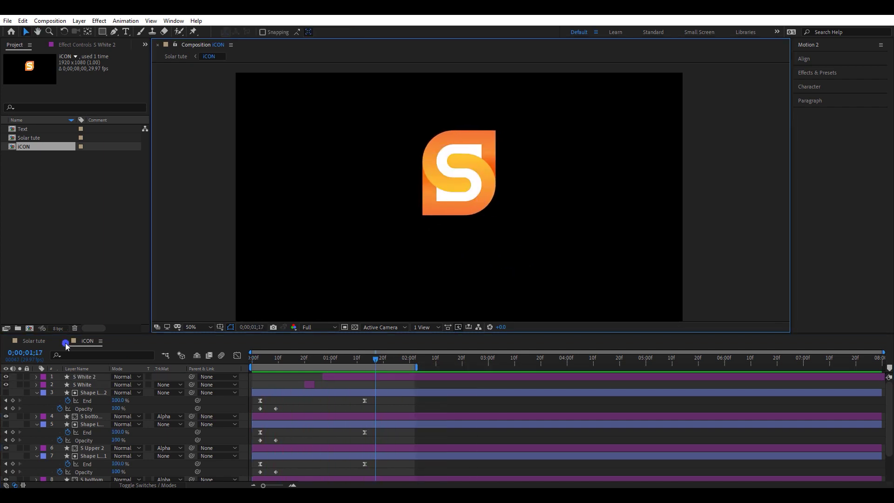
Return to the Solar tute composition, shorten its work area to under three seconds and show the title/action safe guides
click(65, 343)
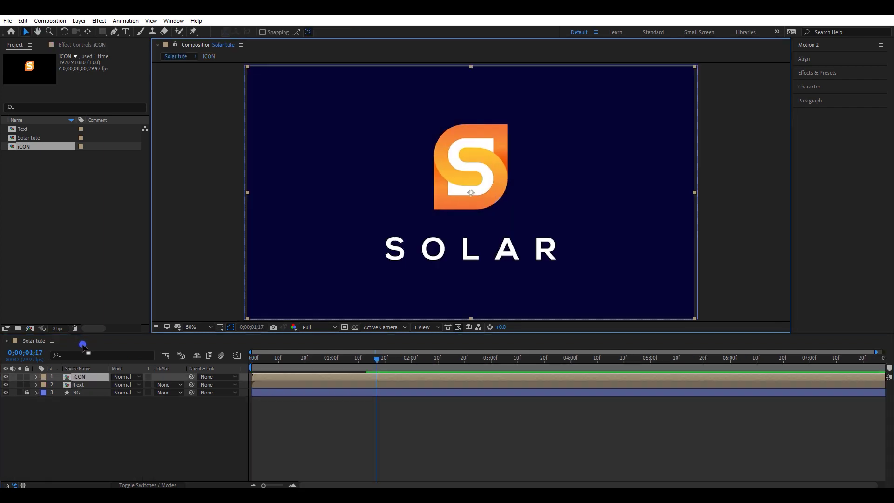
drag(337, 363, 479, 359)
key(apostrophe)
key(slash)
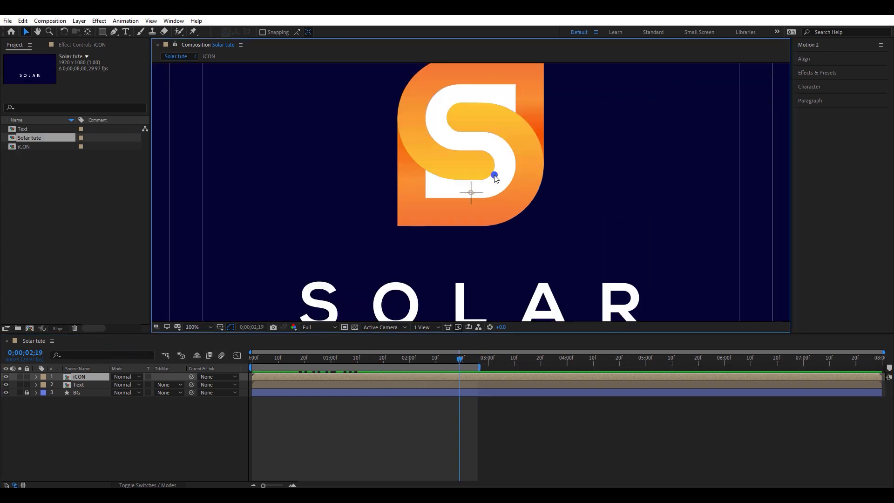
Move the iCON layer's anchor point to the centre of the S icon
key(grave)
key(period)
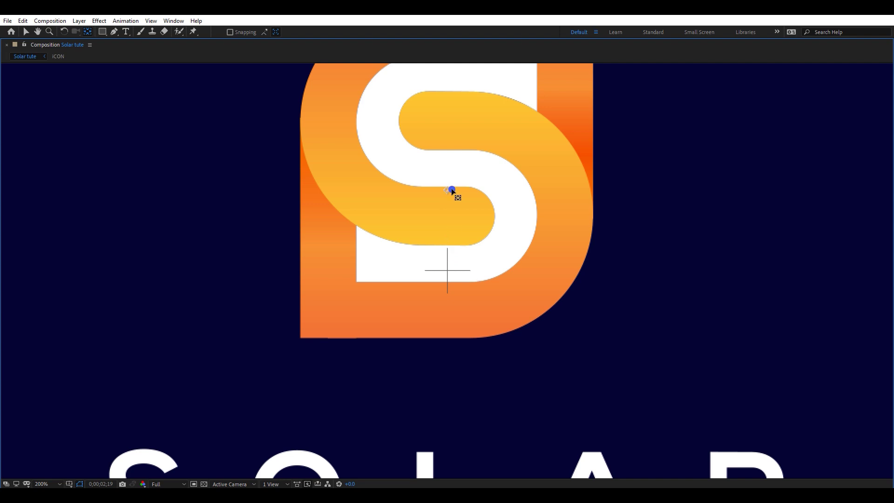
key(comma)
key(comma)
key(v)
click(761, 251)
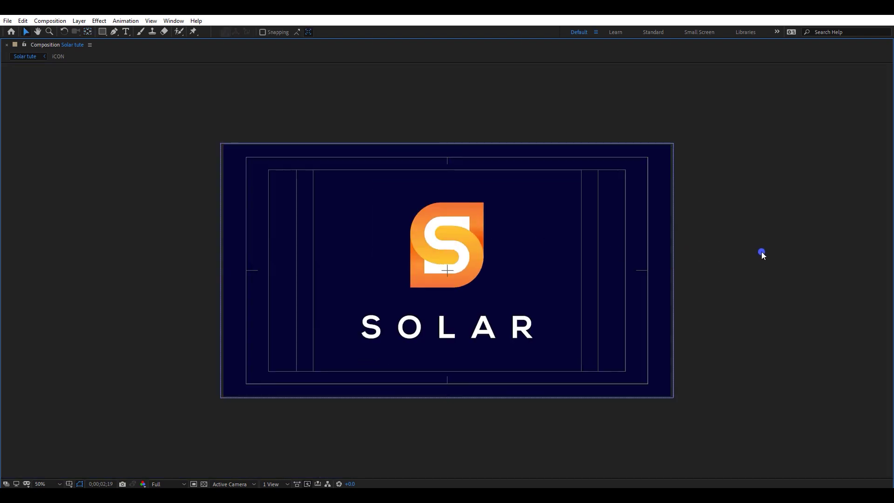
key(grave)
Keyframe the iCON layer's Rotation at 0° on 0;00;02;19 and at -90° on 0;00;01;18
click(446, 377)
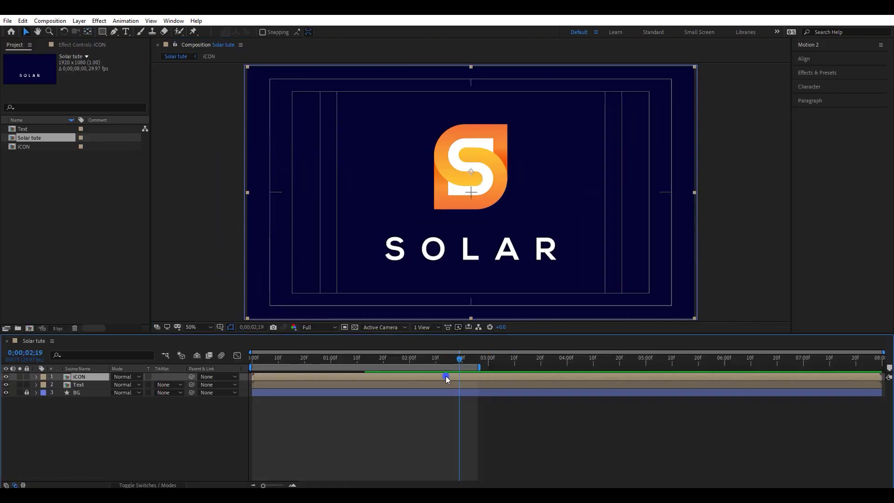
key(r)
click(60, 385)
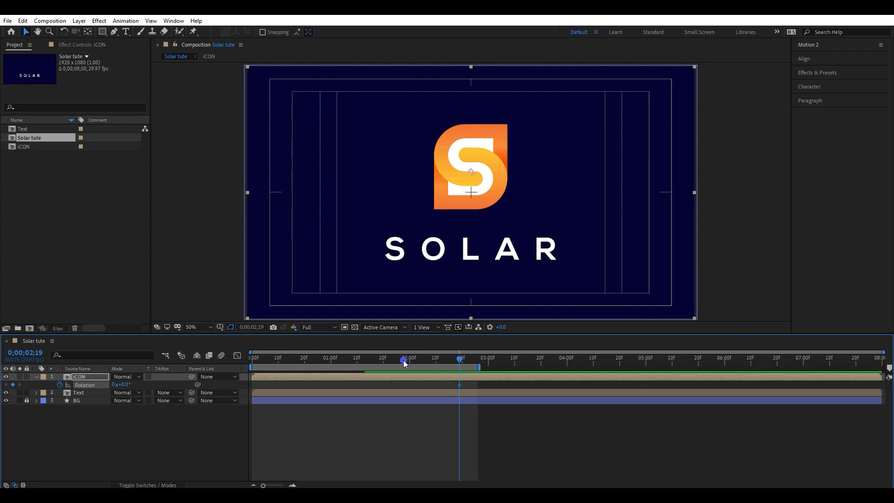
click(380, 360)
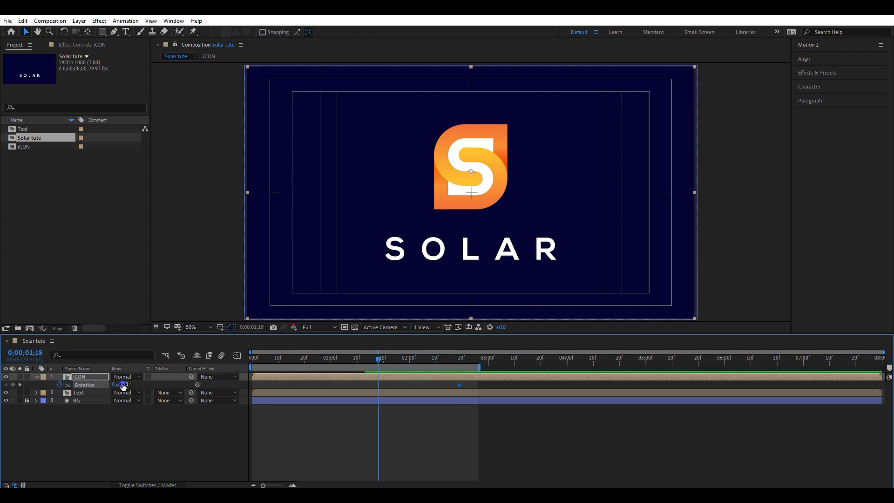
key(Return)
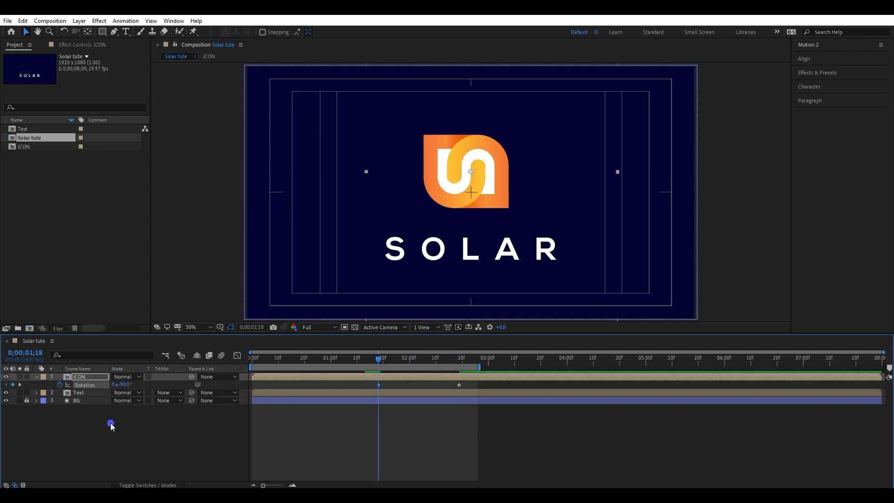
Apply Easy Ease to both Rotation keyframes, shape their speed graph into an early peak with a long slowdown, and preview the rotation
right_click(377, 383)
mouse_move(404, 380)
click(510, 406)
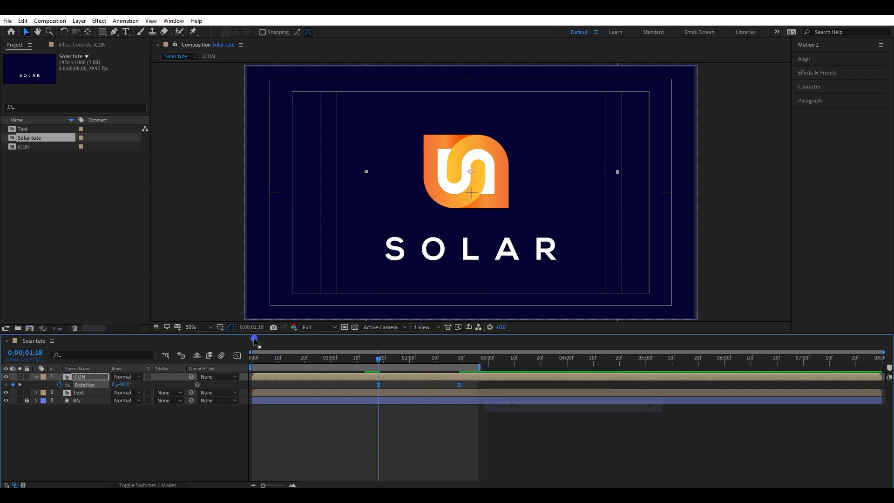
click(237, 355)
drag(477, 426, 403, 462)
key(b)
key(space)
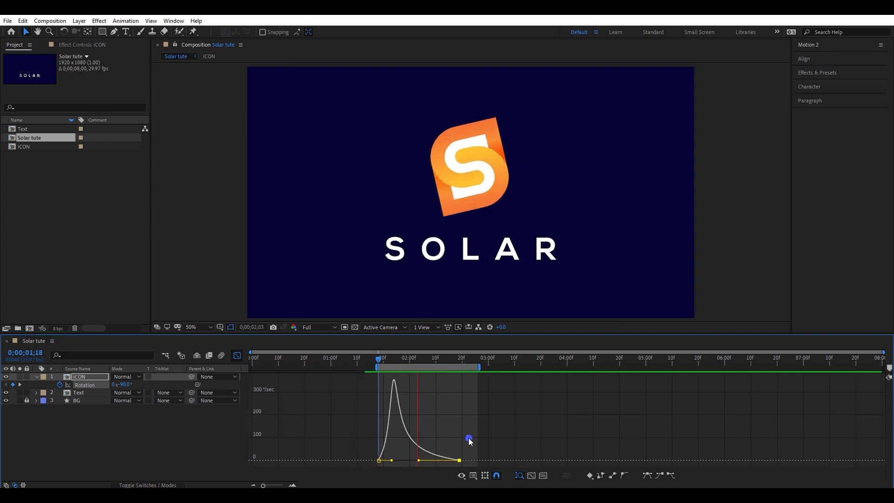
click(237, 355)
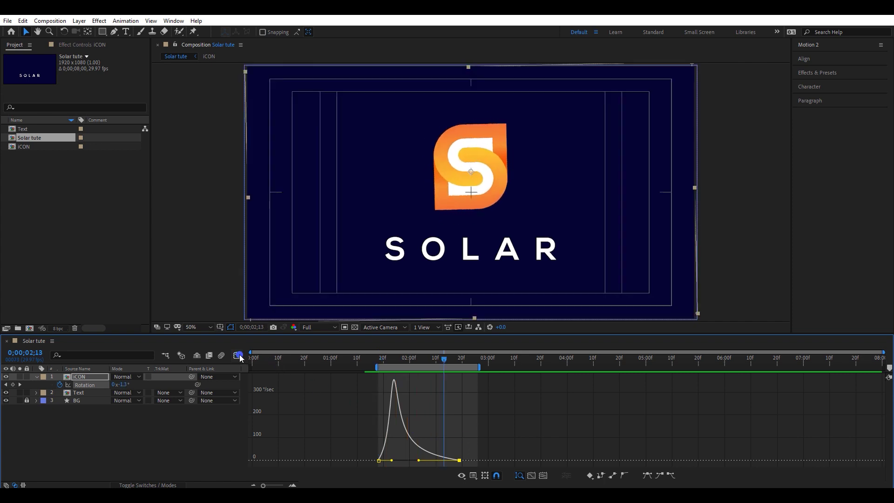
Shift both Rotation keyframes to start at about 0;00;00;08 and set the work area from the first frame to 0;00;01;28 for a preview
drag(372, 370, 284, 373)
drag(475, 399, 272, 373)
drag(377, 367, 404, 362)
key(n)
key(space)
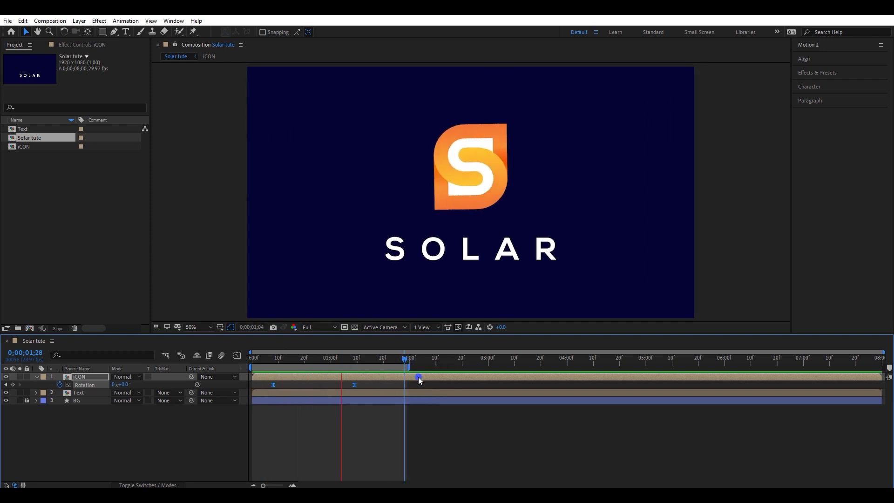
Move the last Rotation keyframe to about 0;00;01;05, preview it, and extend the work area to about 0;00;03;06
mouse_move(354, 384)
mouse_down()
mouse_move(361, 391)
mouse_move(345, 391)
mouse_up()
key(space)
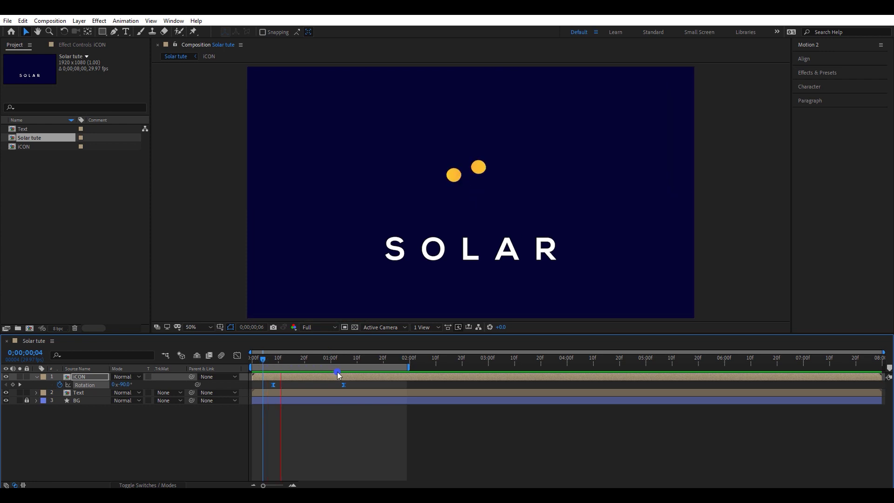
key(space)
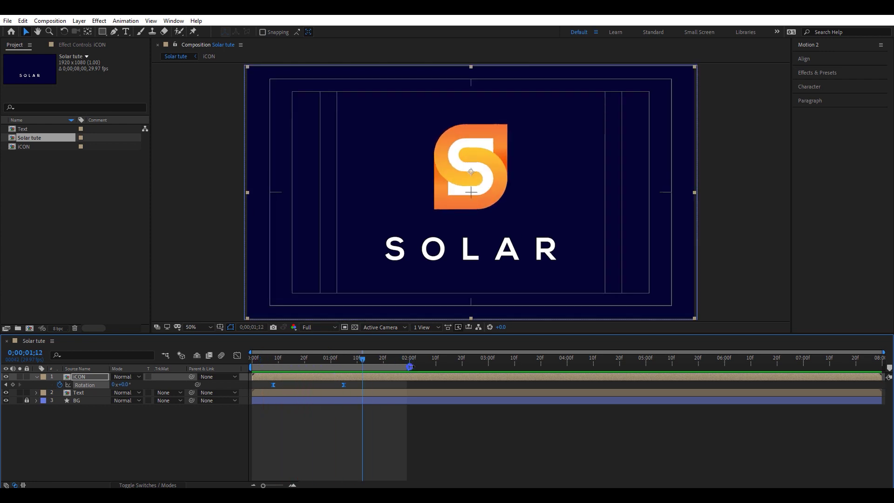
drag(410, 367, 504, 366)
click(454, 414)
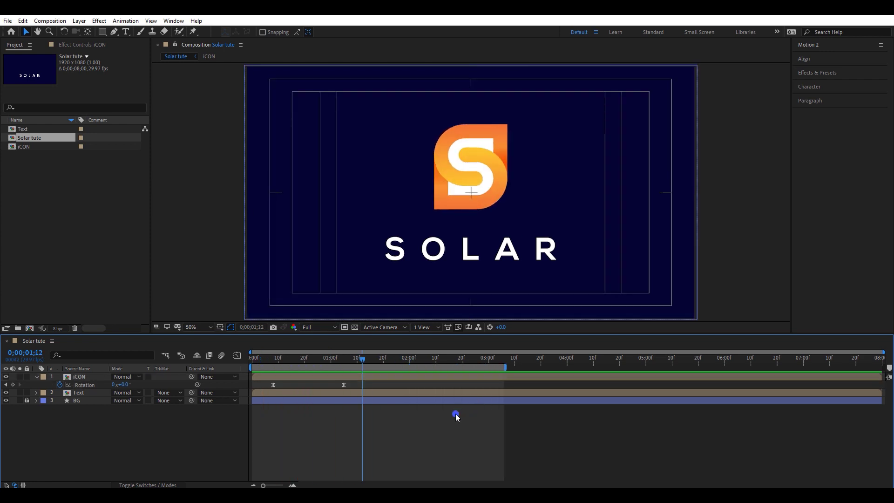
Animate the iCON layer's Position from 960, 541 at 0;00;01;12 to 960, 450 at about 0;00;02;17
click(398, 378)
key(shift+p)
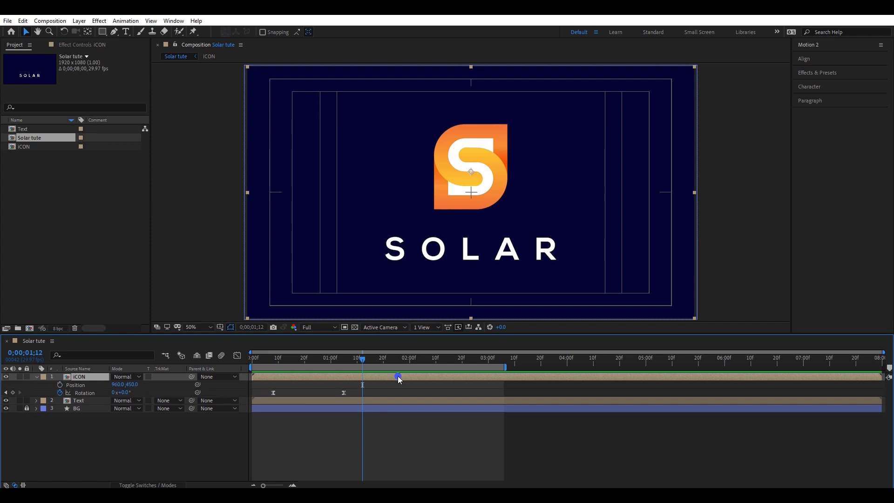
click(60, 385)
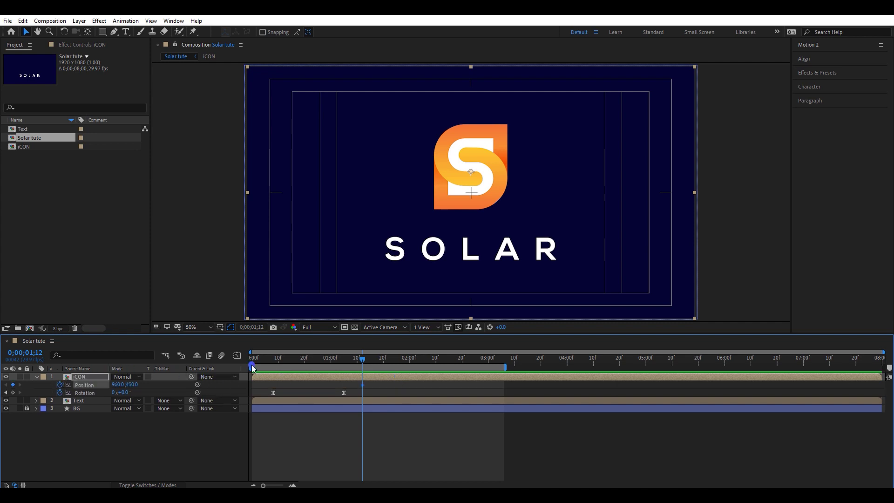
drag(363, 359, 455, 366)
key(grave)
scroll(491, 241, up, 1)
drag(496, 225, 500, 266)
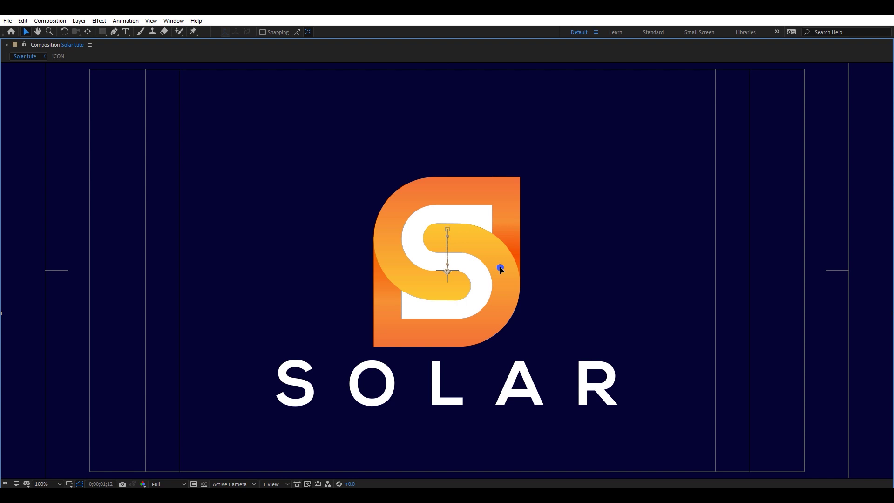
key(grave)
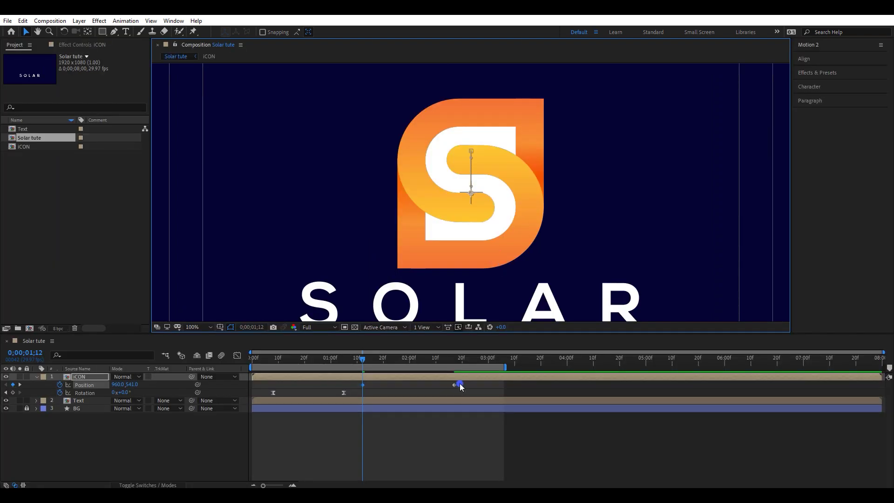
Apply Easy Ease to both Position keyframes of the iCON layer
drag(458, 383, 357, 389)
right_click(362, 384)
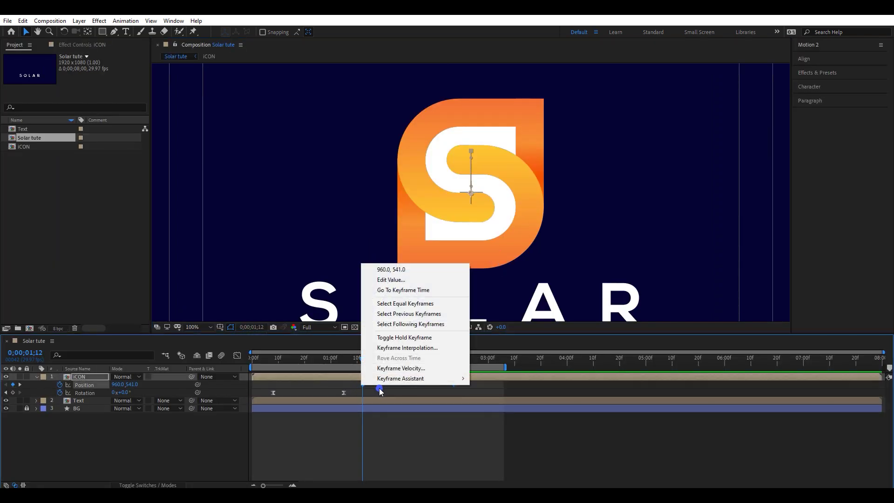
mouse_move(426, 378)
click(489, 406)
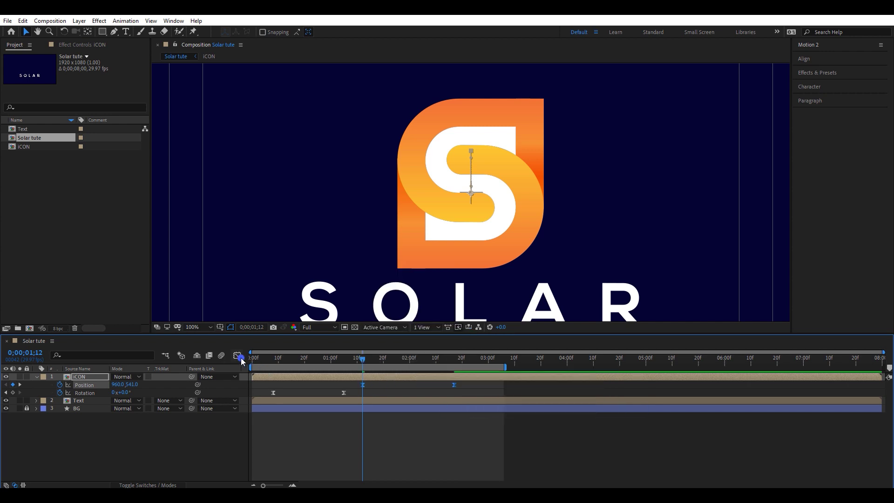
Pull both handles of the Position speed graph inward to form a sharp central peak and preview the upward move
click(240, 357)
drag(492, 428, 436, 471)
drag(438, 461, 418, 461)
drag(392, 439, 341, 472)
drag(377, 460, 393, 461)
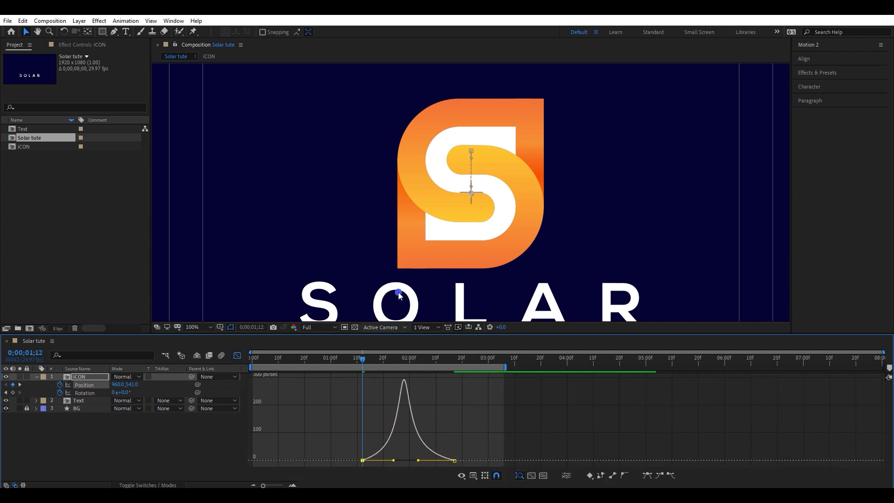
key(b)
scroll(425, 217, down, 2)
key(space)
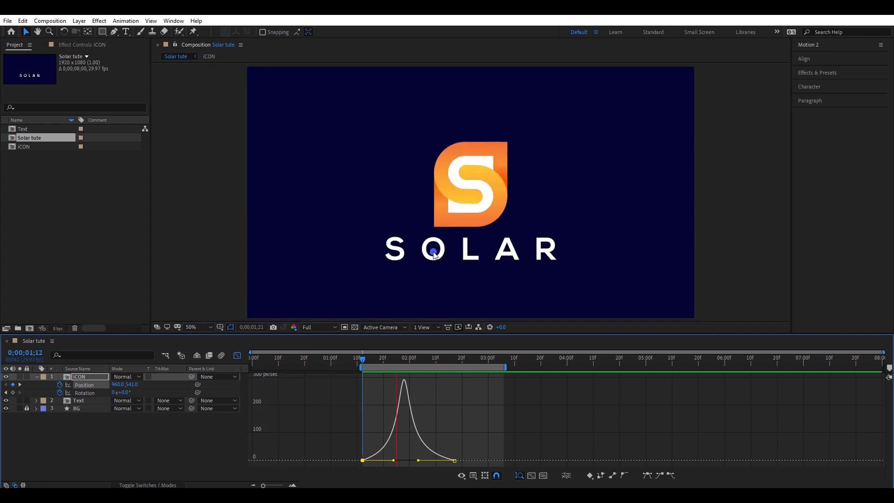
click(237, 355)
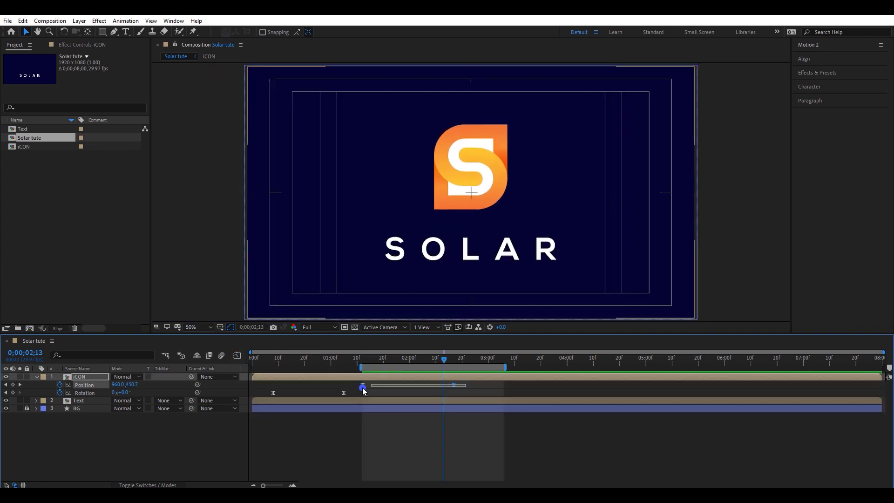
Move the two Position keyframes to about 0;00;00;28 and 0;00;01;16, and preview with the work area starting at the first frame
drag(362, 388, 358, 390)
drag(454, 385, 405, 384)
drag(406, 367, 377, 367)
drag(368, 359, 325, 386)
click(250, 367)
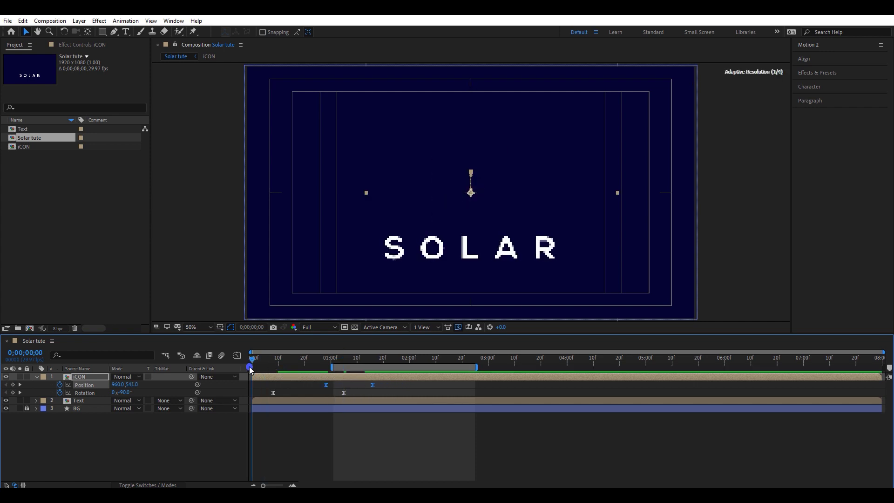
key(b)
key(space)
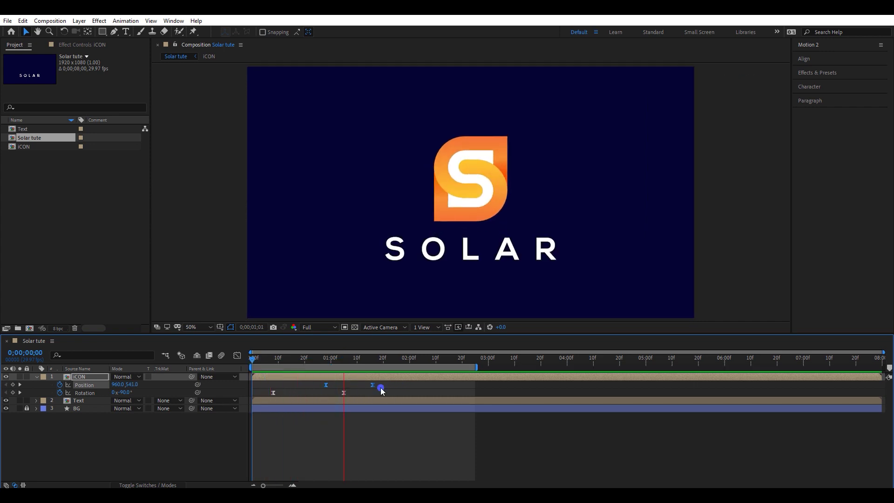
Adjust the Position keyframes to about 0;00;00;25 and 0;00;01;15, and shorten the work area to about 0;00;02;12
key(space)
drag(414, 363, 435, 362)
click(365, 414)
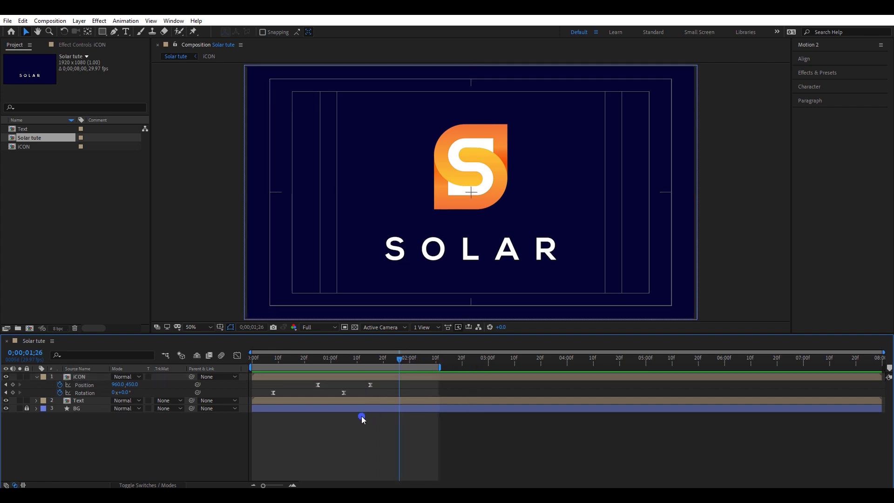
Open the Text composition and set up the Pen tool with a red stroke 20 px wide
double_click(351, 401)
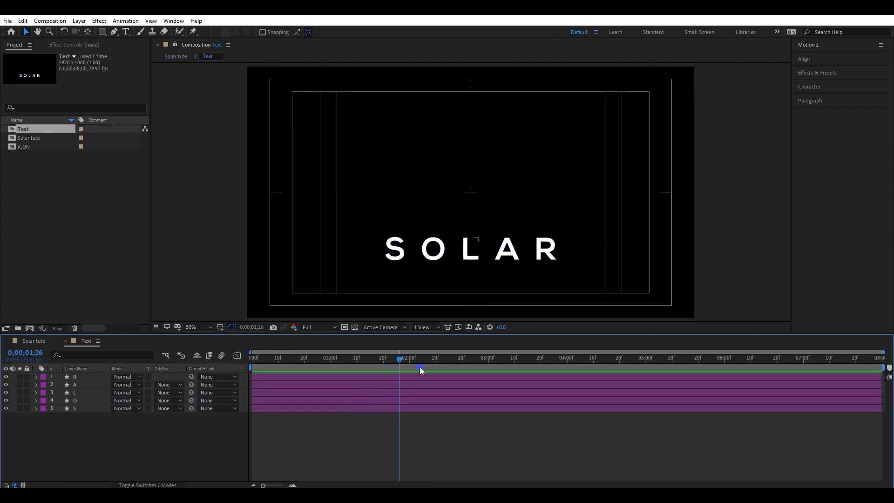
drag(447, 265, 449, 248)
scroll(449, 254, up, 1)
drag(443, 282, 463, 227)
key(v)
click(114, 32)
click(300, 32)
click(702, 213)
drag(702, 213, 785, 188)
click(831, 207)
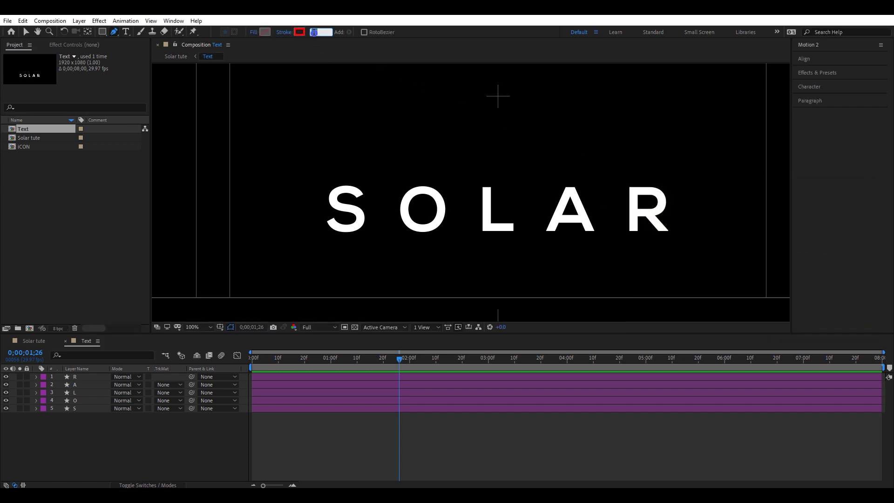
Trace the centreline of the letter S with a curved open pen path so the red stroke covers it
scroll(300, 128, up, 1)
drag(286, 189, 485, 176)
scroll(430, 196, up, 1)
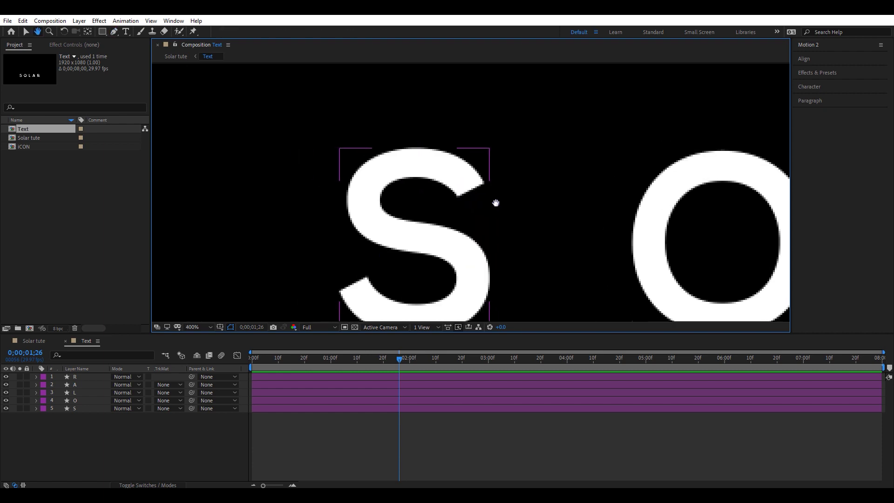
click(471, 193)
drag(427, 165, 397, 164)
drag(362, 203, 364, 231)
drag(414, 237, 423, 239)
drag(472, 286, 468, 321)
drag(475, 216, 491, 181)
click(426, 263)
drag(484, 282, 487, 264)
click(368, 228)
drag(368, 228, 349, 192)
Rename the shape layer traced over the S as S and deselect it
scroll(331, 226, down, 1)
key(F2)
key(F2)
mouse_move(618, 272)
mouse_down()
mouse_move(431, 272)
mouse_move(475, 273)
mouse_up()
key(g)
click(85, 376)
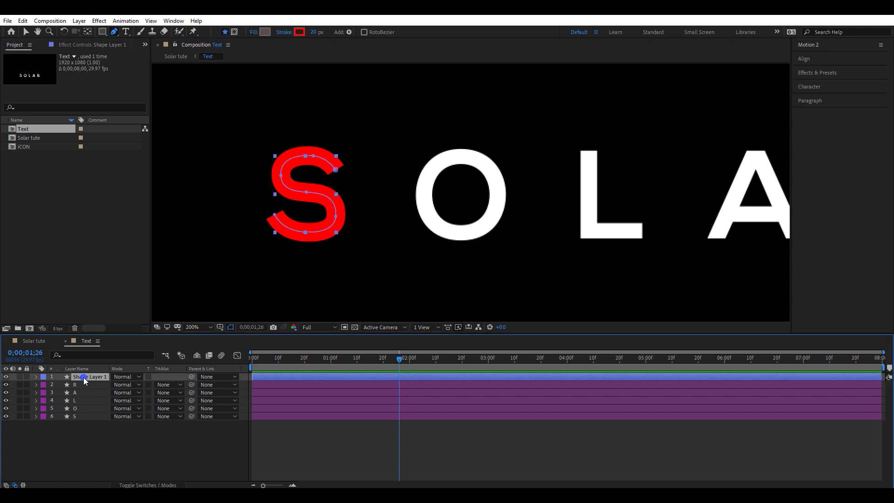
text(S)
key(Return)
click(448, 265)
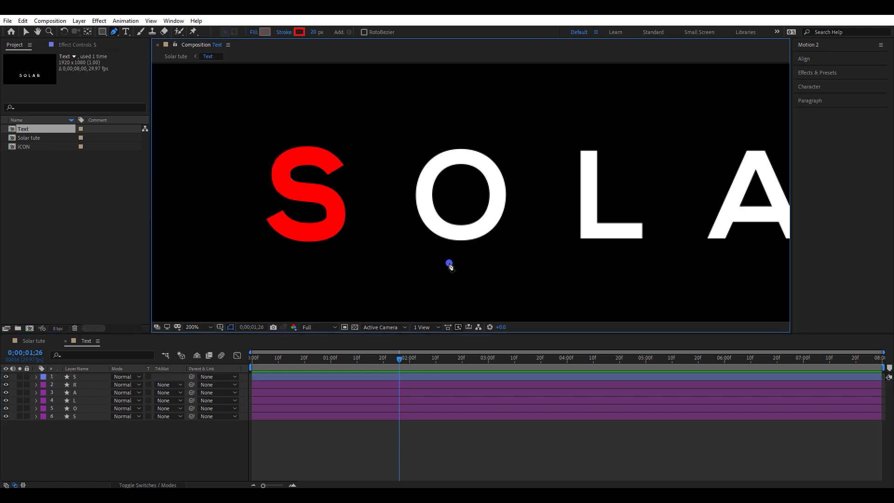
Trace the letter O with a curved pen path running all the way round its centreline
click(462, 233)
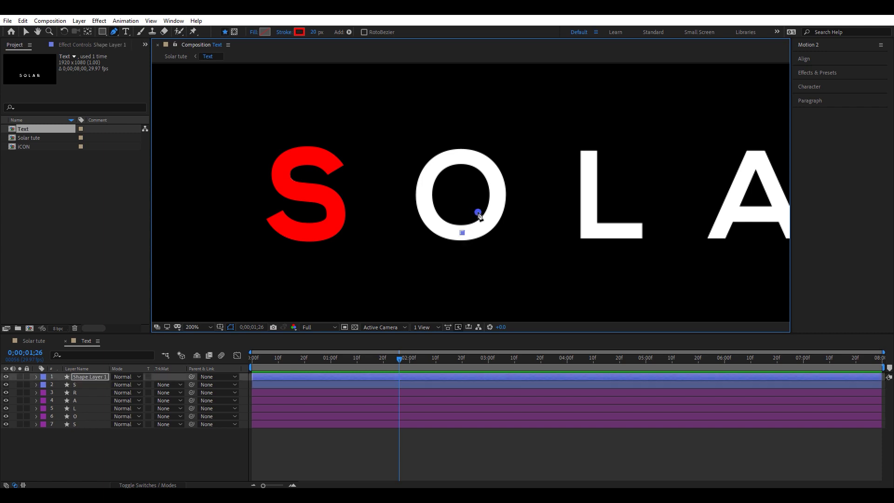
scroll(489, 226, up, 1)
drag(503, 158, 498, 85)
drag(428, 86, 398, 118)
click(440, 118)
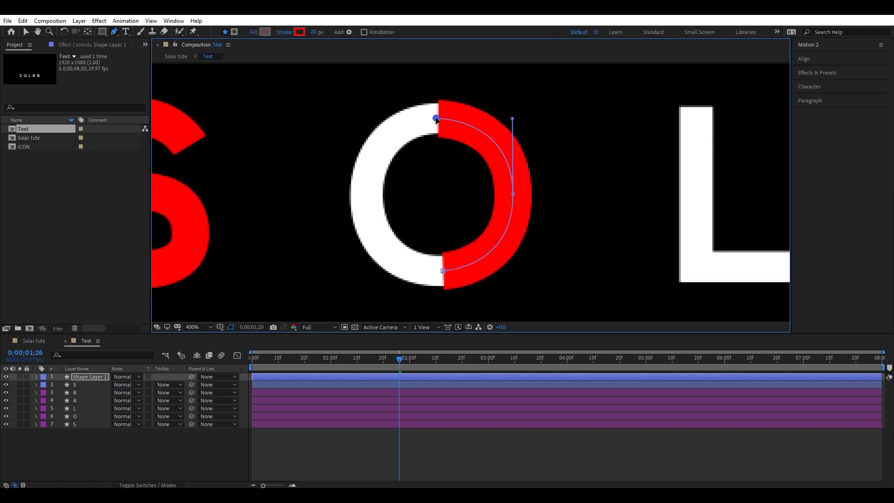
drag(366, 203, 366, 288)
click(447, 270)
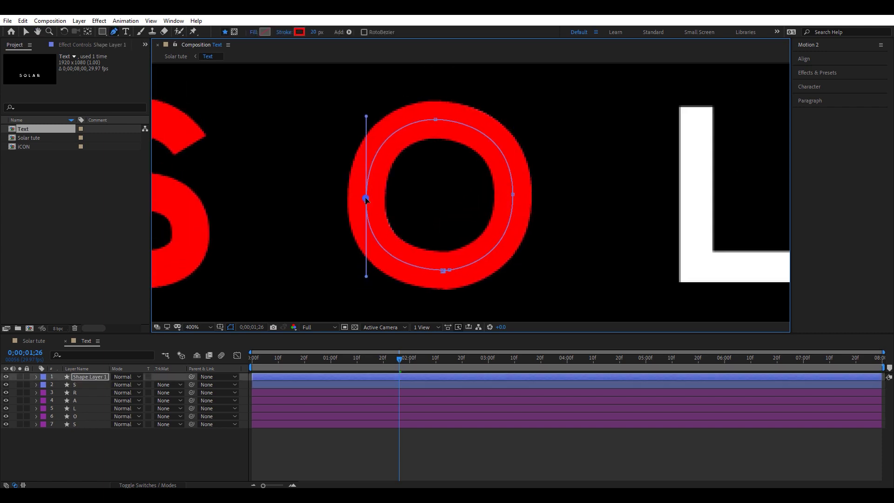
Rename the shape layer traced over the O as O
scroll(450, 271, down, 2)
key(Return)
text(O)
key(Return)
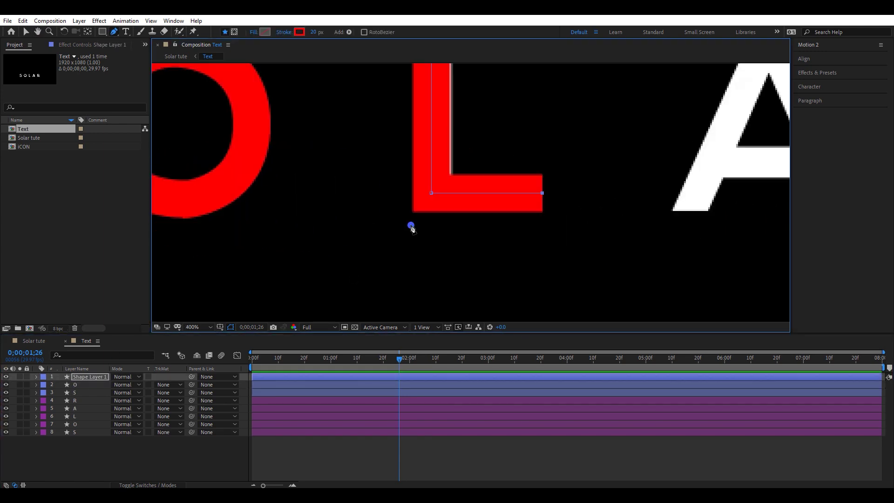
Finish the red stroke path over the letter L and rename its shape layer A
click(369, 104)
scroll(392, 275, down, 2)
click(83, 377)
key(Return)
text(A)
key(Return)
Trace the two legs of the letter A with one open pen path and adjust its points to cover them
scroll(345, 233, up, 2)
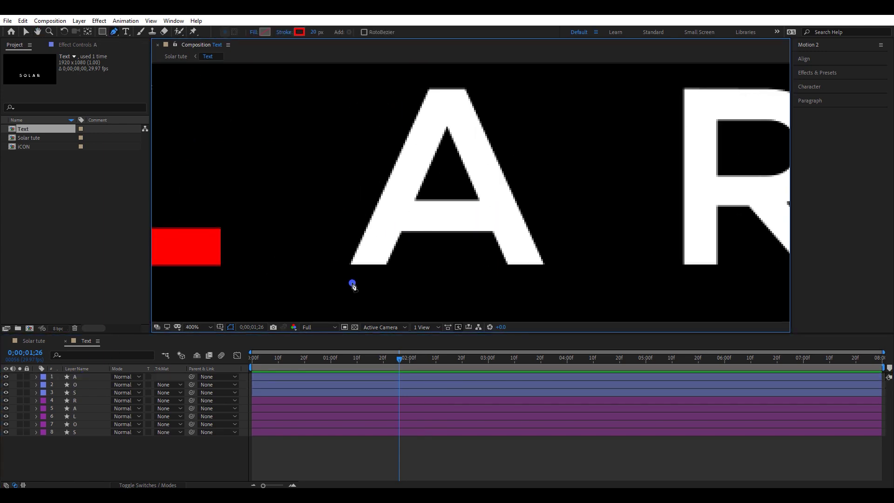
click(349, 285)
click(432, 110)
click(459, 112)
click(534, 277)
drag(459, 111, 439, 106)
drag(349, 286, 357, 284)
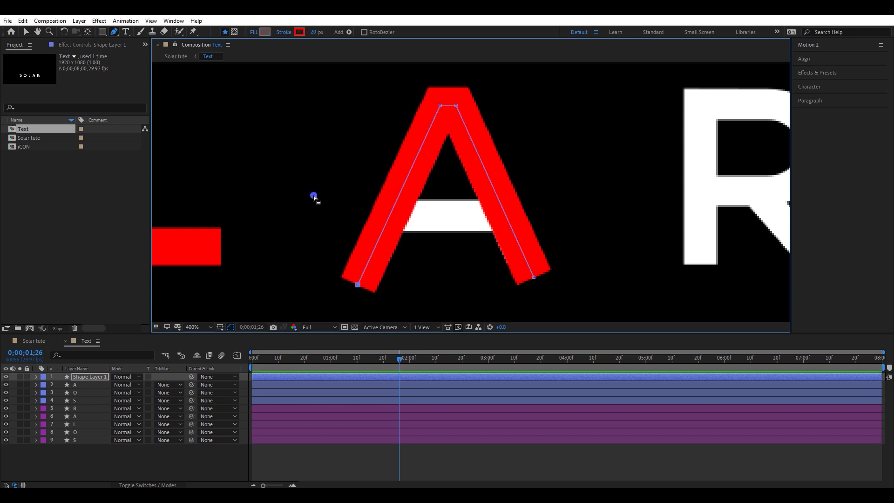
Draw the crossbar of the A as a straight path on a separate shape layer
key(F2)
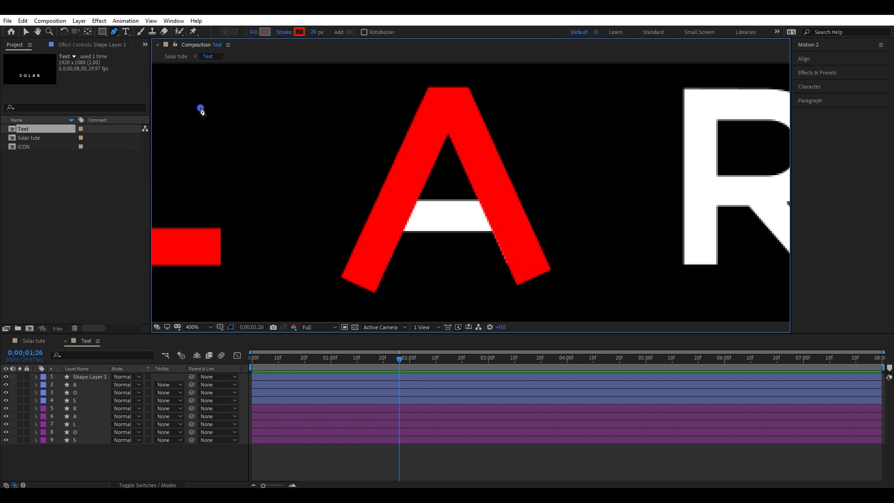
click(375, 217)
click(497, 218)
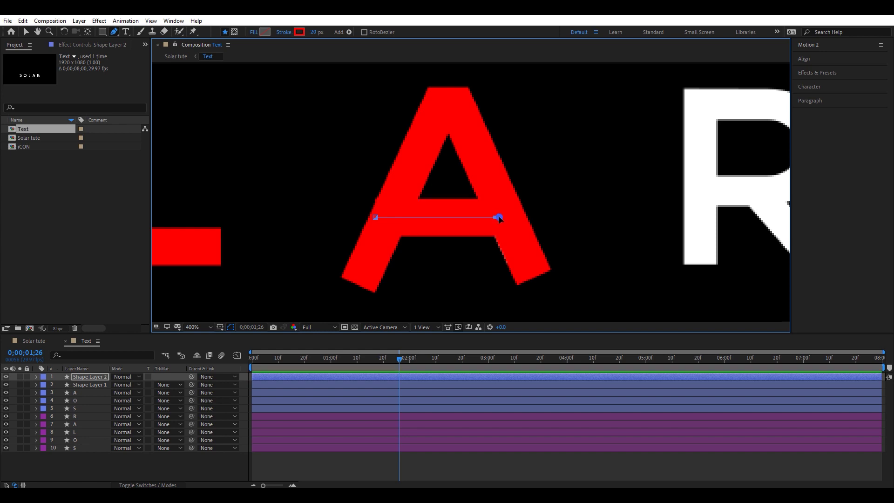
Rename the layer with the A's legs as A1 and the crossbar layer as A2
click(95, 384)
text(A1)
key(Return)
click(95, 377)
key(Return)
text(A2)
key(Return)
scroll(306, 284, down, 1)
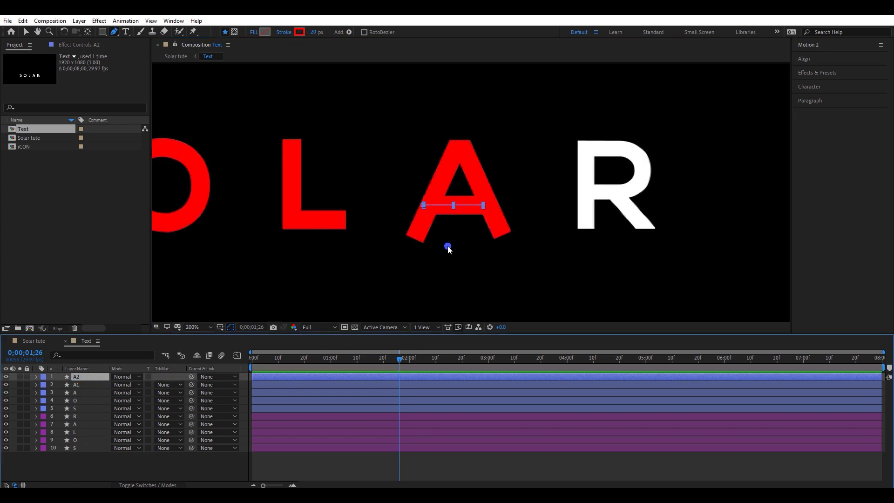
Trace the stem and the upper part of the bowl of the letter R on a new shape layer
ctrl+click(447, 245)
drag(674, 245, 459, 250)
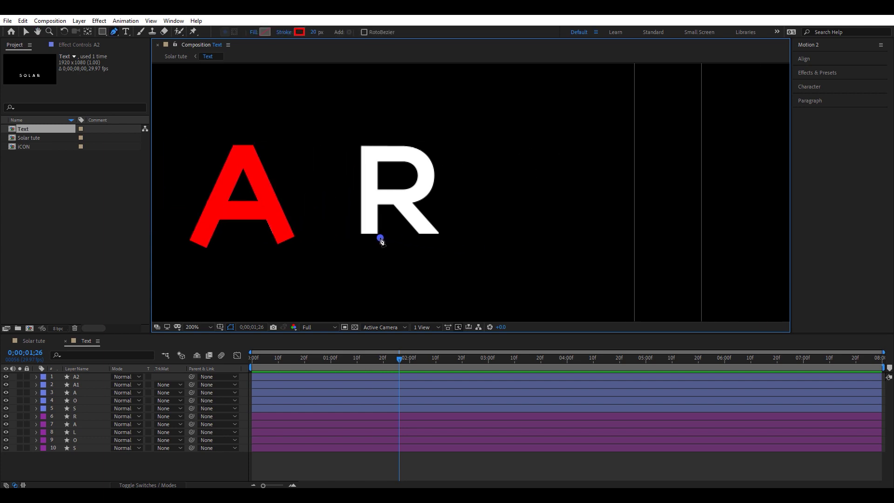
key(period)
drag(260, 256, 384, 255)
click(382, 279)
click(382, 112)
click(462, 112)
drag(497, 155, 497, 189)
drag(498, 155, 500, 155)
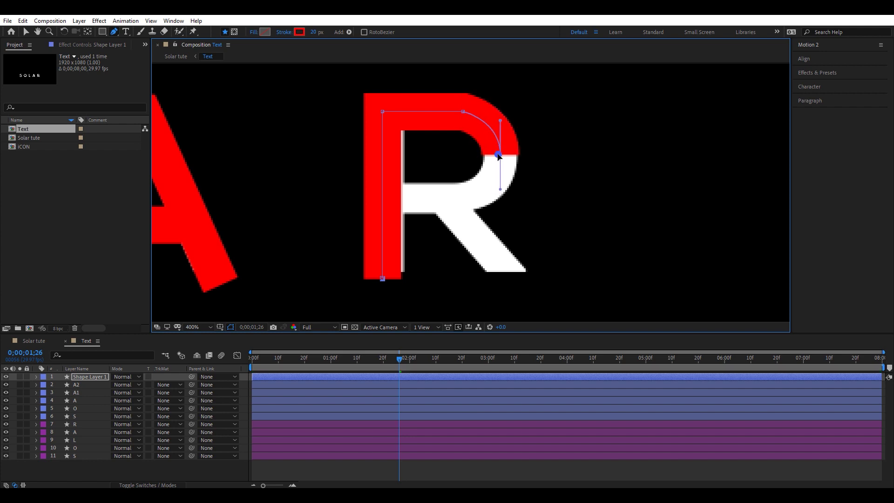
Align the R's stem points with the letter and continue the path around the bowl back to the stem
drag(382, 278, 385, 278)
drag(382, 111, 384, 112)
click(500, 155)
click(467, 194)
click(397, 194)
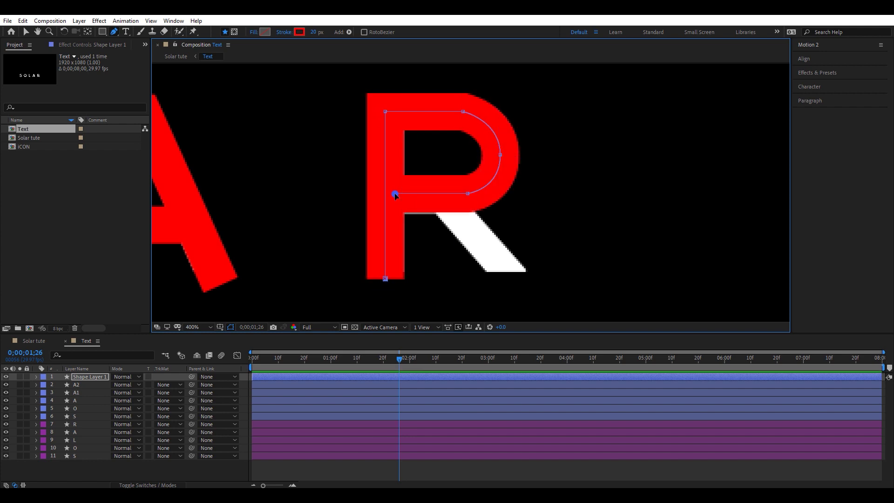
Draw the R's diagonal leg as a straight path on a separate shape layer
key(F2)
click(430, 183)
click(520, 282)
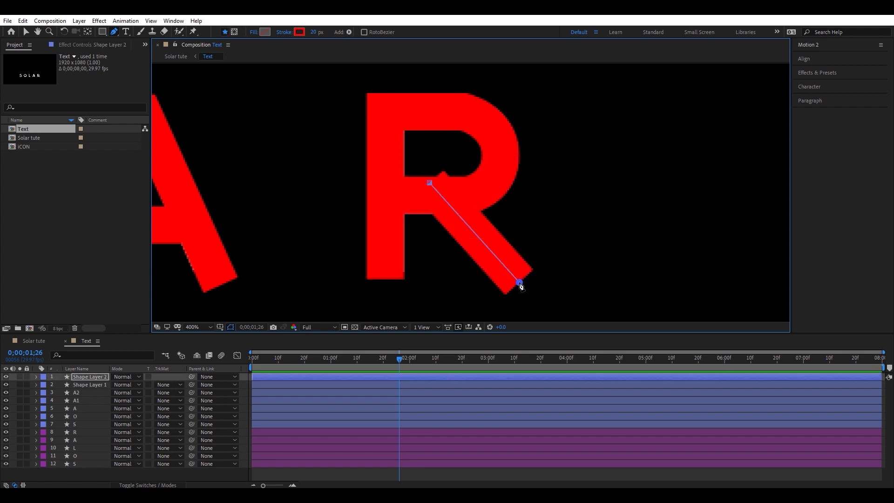
Rename the R's stem-and-bowl layer as R1 and its diagonal leg layer as R2
key(F2)
scroll(632, 210, down, 2)
drag(282, 259, 453, 259)
click(88, 385)
key(Return)
text(R1)
key(Return)
click(87, 377)
key(Return)
text(R2)
click(289, 278)
Set the time to 0;00;00;10 and add Trim Paths to the traced S layer
click(279, 358)
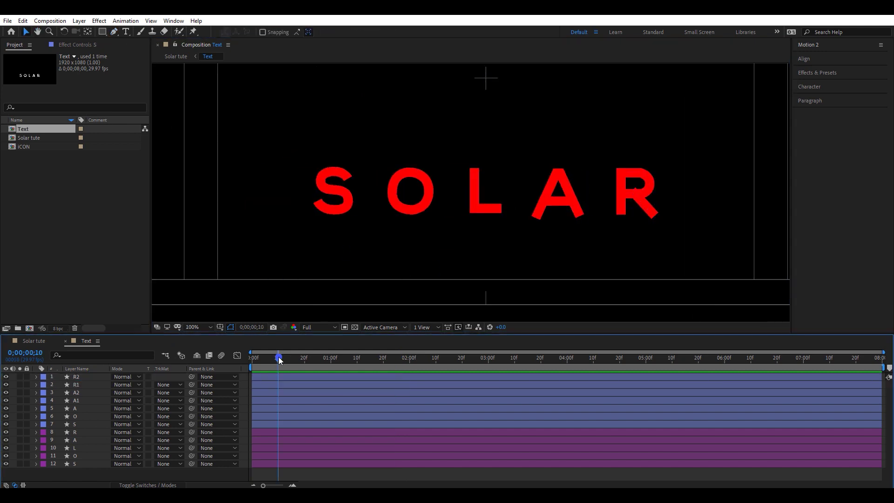
click(95, 424)
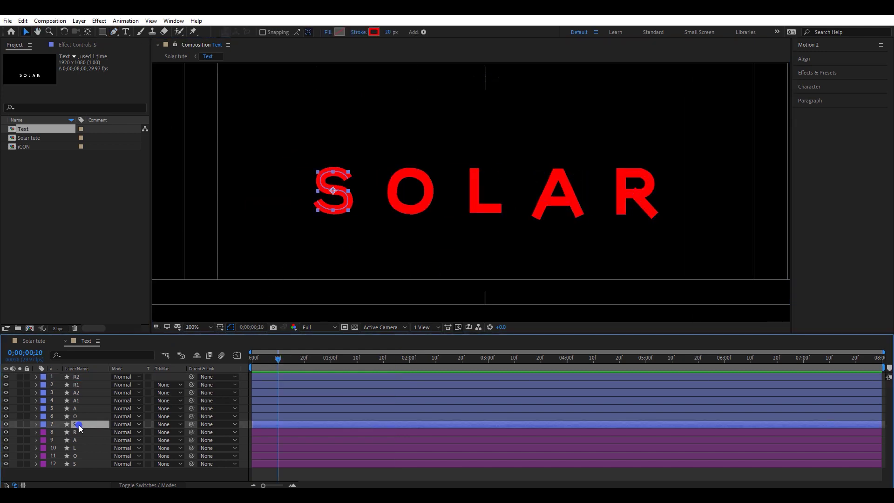
click(36, 424)
click(177, 433)
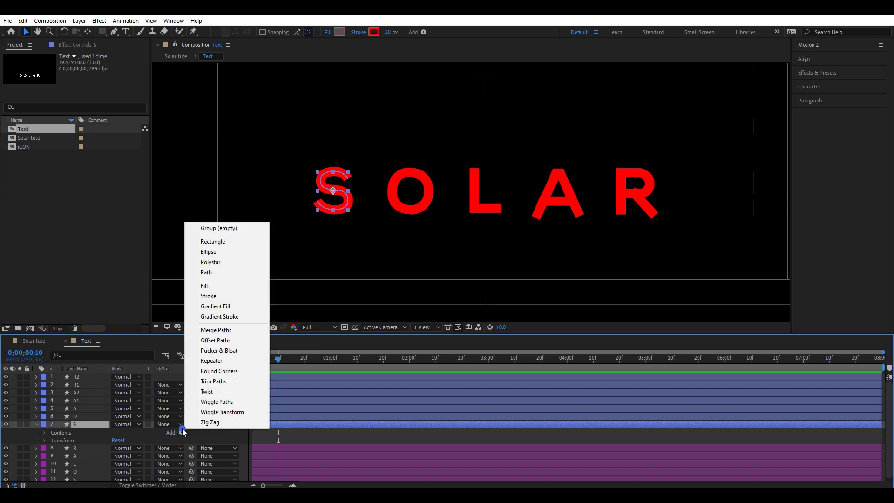
click(193, 393)
Keyframe the S layer's Trim Paths End from 0% at 0;00;00;10 to 100% at 0;00;01;10
click(52, 448)
click(70, 461)
text(0)
key(Return)
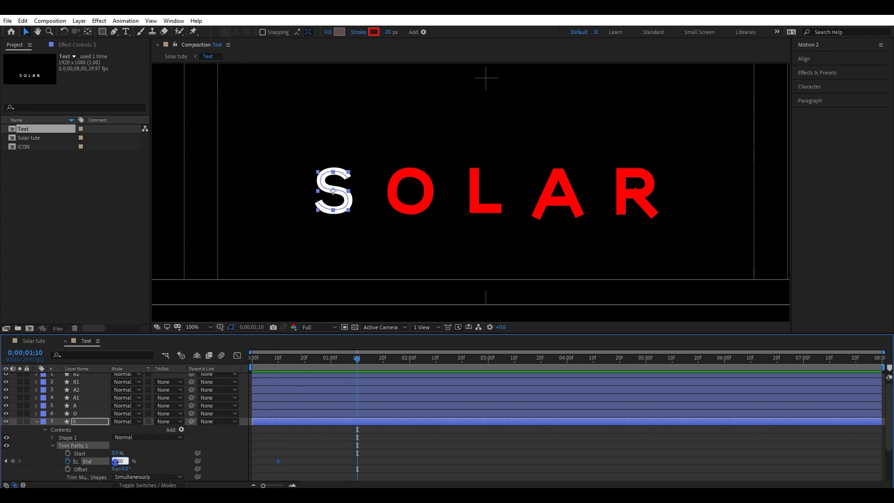
text(100)
key(Return)
Apply Easy Ease to both End keyframes of the S layer
scroll(275, 458, down, 2)
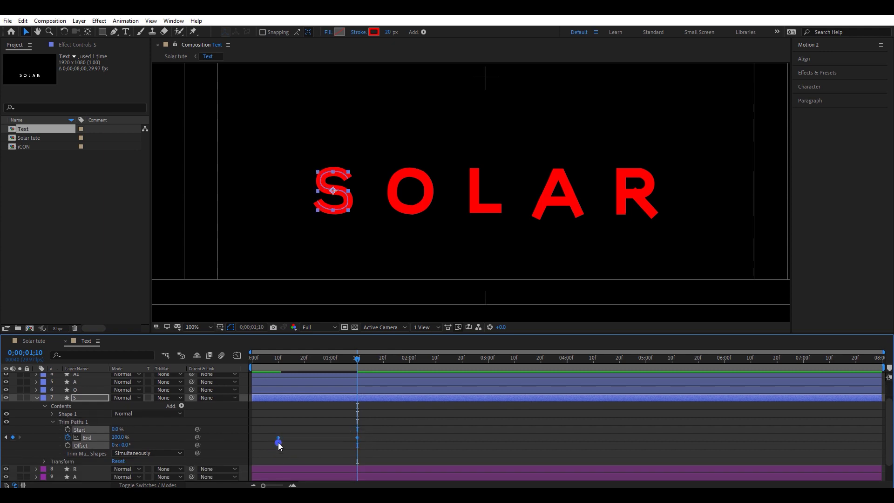
right_click(278, 438)
mouse_move(305, 429)
click(425, 359)
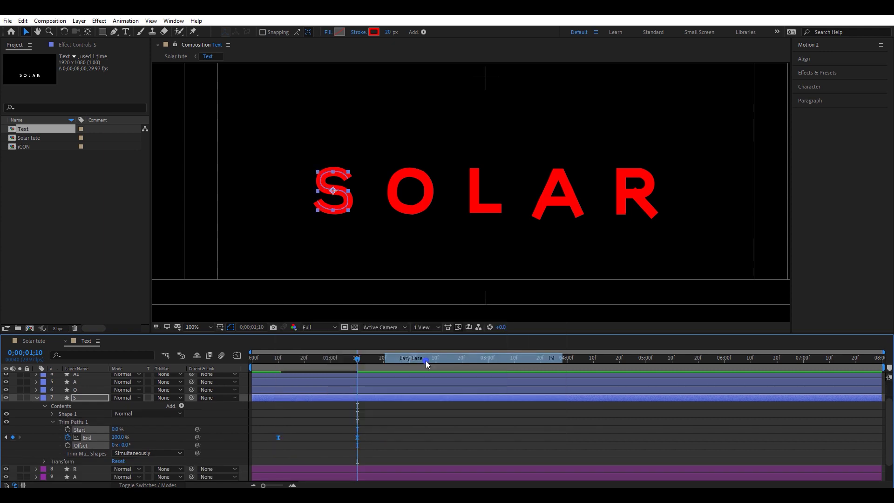
Pull the handles of the S layer's End speed graph inward to form a central peak
click(237, 355)
click(278, 460)
scroll(262, 462, up, 1)
drag(426, 460, 399, 460)
drag(331, 461, 307, 456)
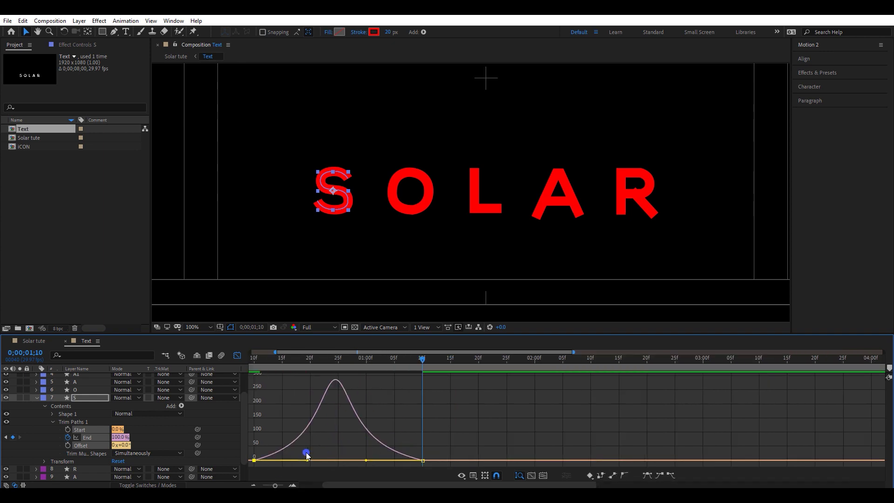
drag(265, 368, 441, 381)
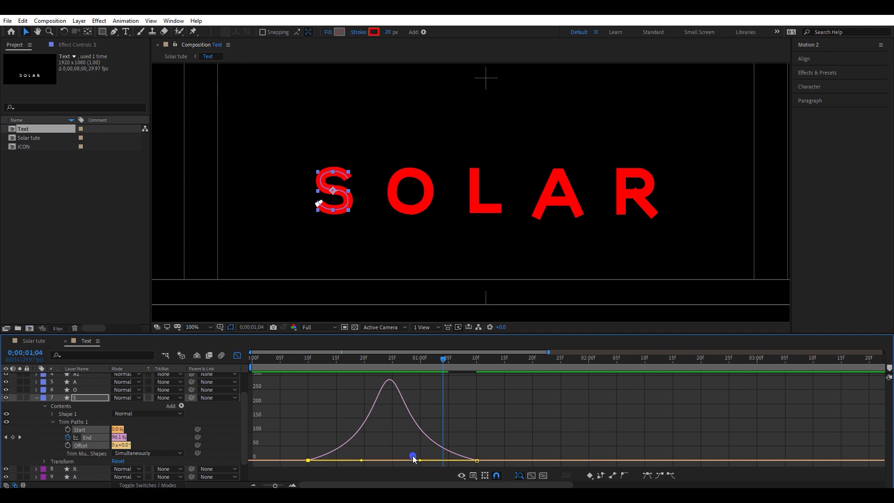
drag(420, 462, 389, 458)
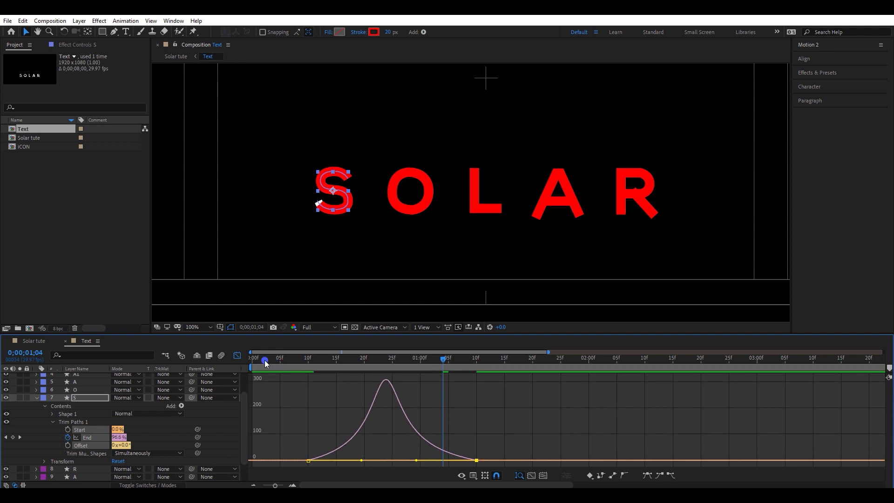
Close the graph, end the work area at about 0;00;01;24 and preview the S stroke animation
click(237, 356)
key(minus)
drag(410, 362, 421, 363)
key(n)
key(space)
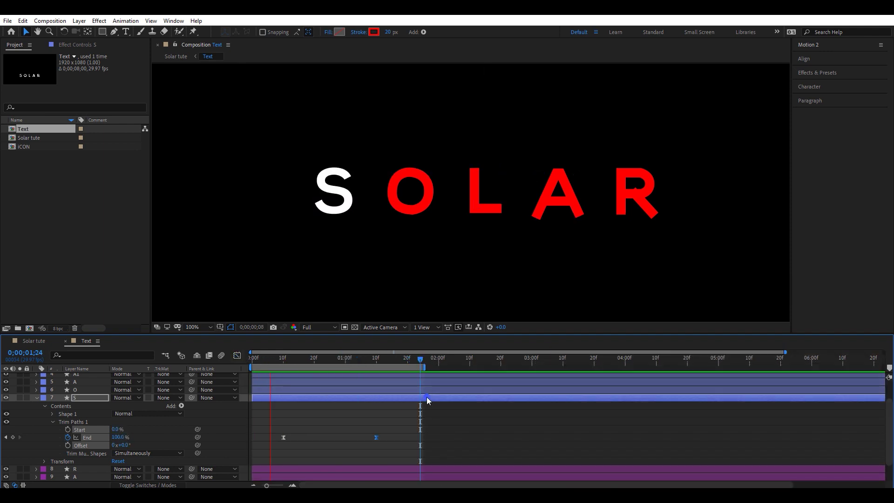
Copy the S layer's End keyframes to all the other traced letter layers at 0;00;00;10, reveal them and preview
drag(395, 420, 276, 451)
key(ctrl+c)
drag(292, 360, 281, 365)
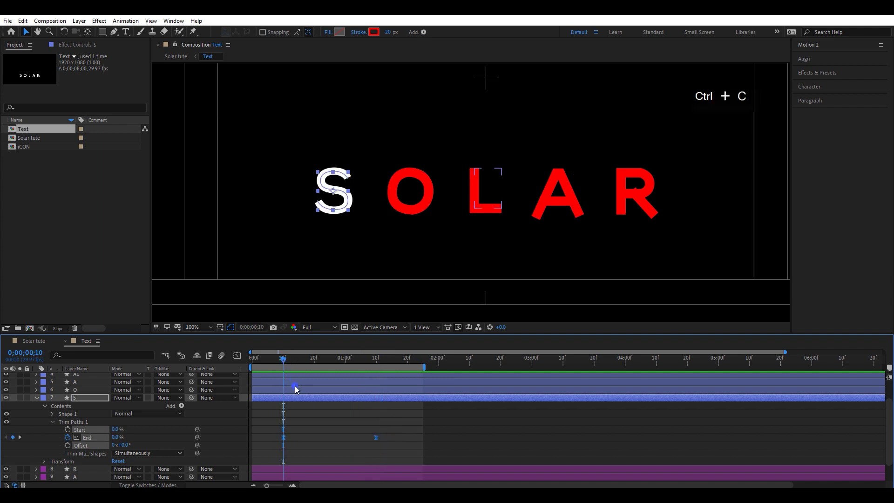
click(295, 389)
scroll(295, 386, up, 2)
shift+click(295, 375)
key(ctrl+v)
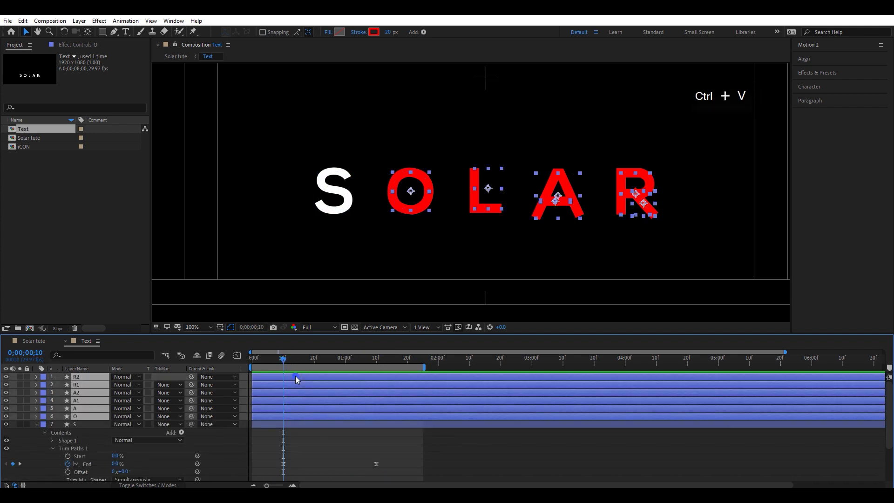
key(u)
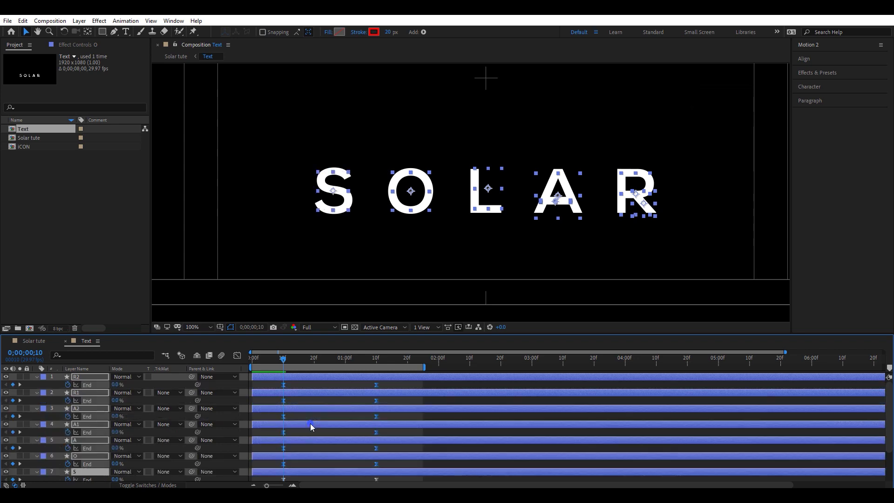
key(space)
key(space)
Trim the start of the A2 crossbar layer to 0;00;00;22
click(299, 415)
scroll(298, 414, up, 1)
drag(283, 361, 343, 364)
click(557, 203)
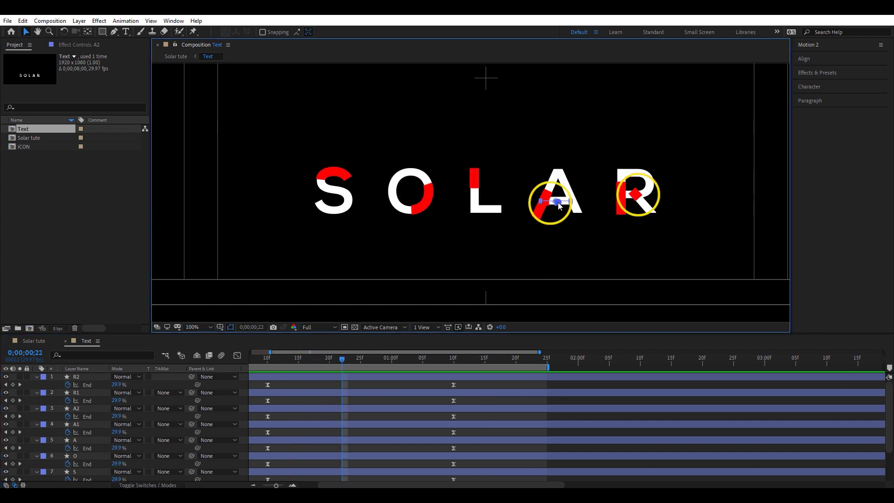
key(alt+bracketleft)
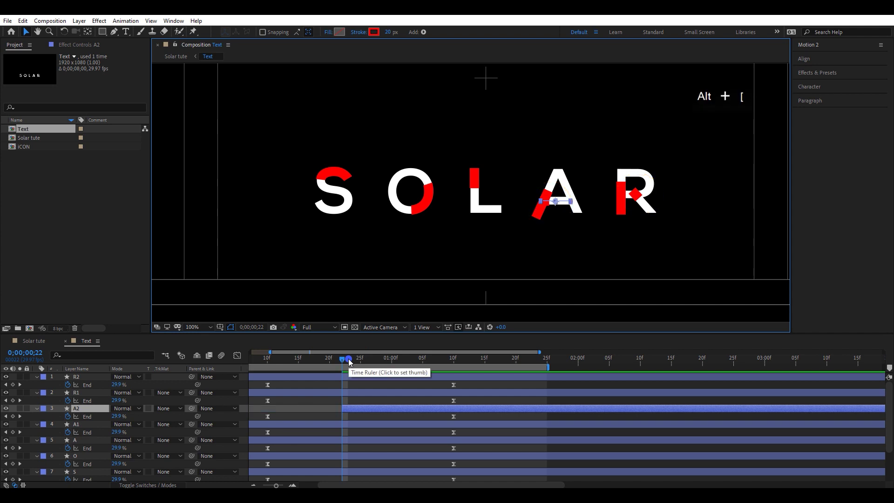
Shift the R2 layer later and shorten its animation, with End keyframes at about 0;00;00;22 and 0;00;01;16
drag(349, 363, 414, 361)
click(384, 377)
drag(295, 363, 396, 353)
drag(334, 375, 390, 371)
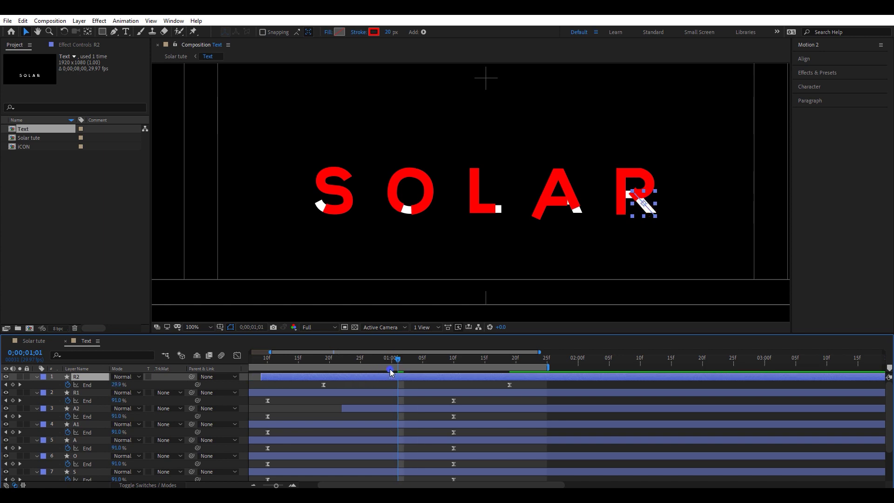
click(509, 384)
mouse_move(449, 377)
mouse_down()
mouse_move(460, 376)
mouse_move(451, 379)
mouse_up()
drag(398, 359, 403, 360)
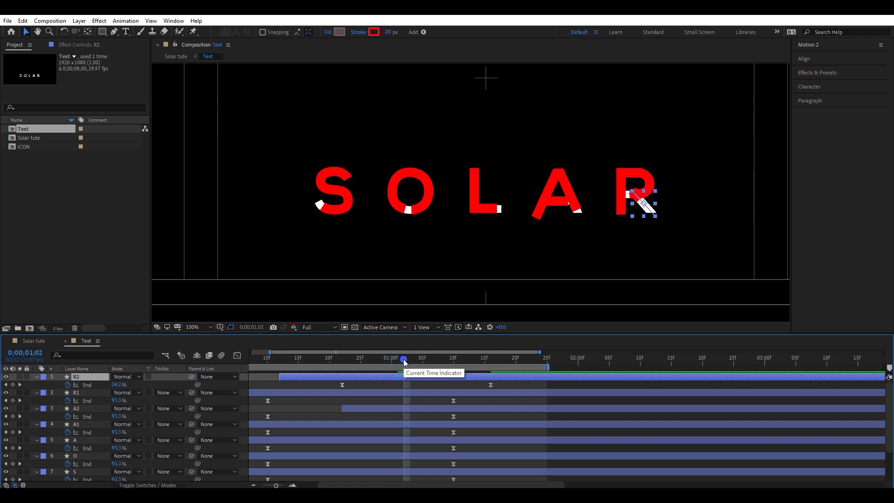
Trim the start of the R2 layer to 0;00;01;02 and preview the letter strokes
key(alt+bracketleft)
drag(405, 362, 260, 359)
key(space)
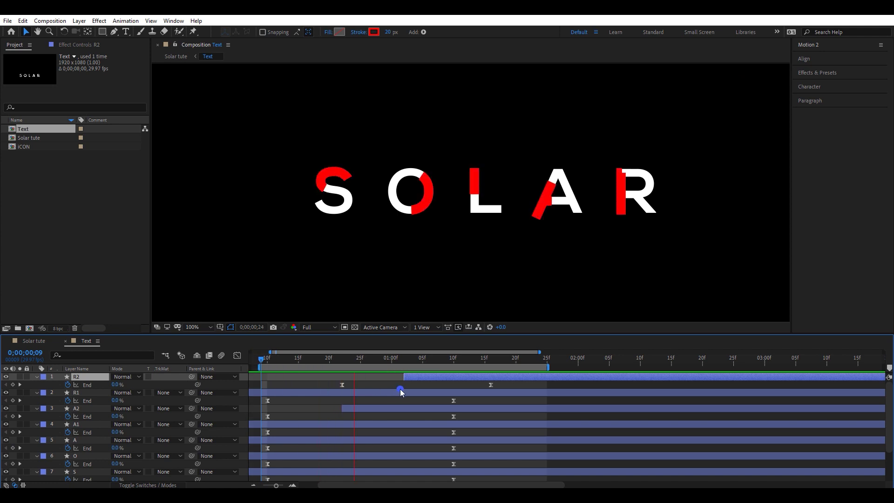
key(space)
click(554, 261)
scroll(431, 395, down, 3)
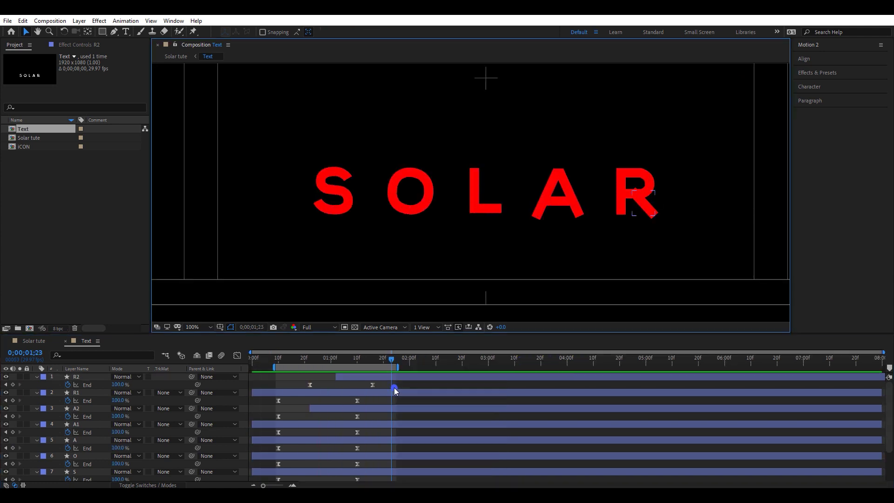
Move the traced S and O stroke layers directly above their matching filled S and O letter layers
scroll(396, 387, down, 3)
click(336, 407)
click(336, 405)
click(79, 428)
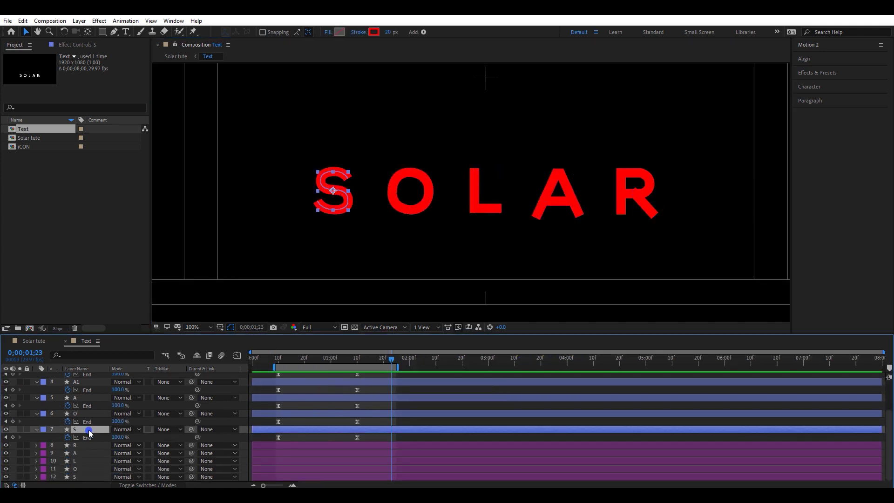
key(grave)
drag(87, 179, 82, 205)
drag(80, 161, 87, 195)
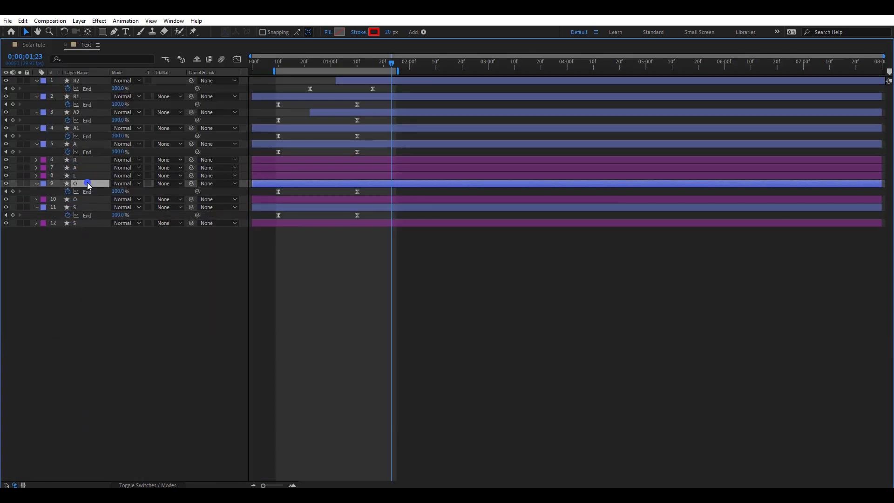
Rename the mislabelled traced A layer as L and move it directly above the filled L layer
click(88, 145)
key(grave)
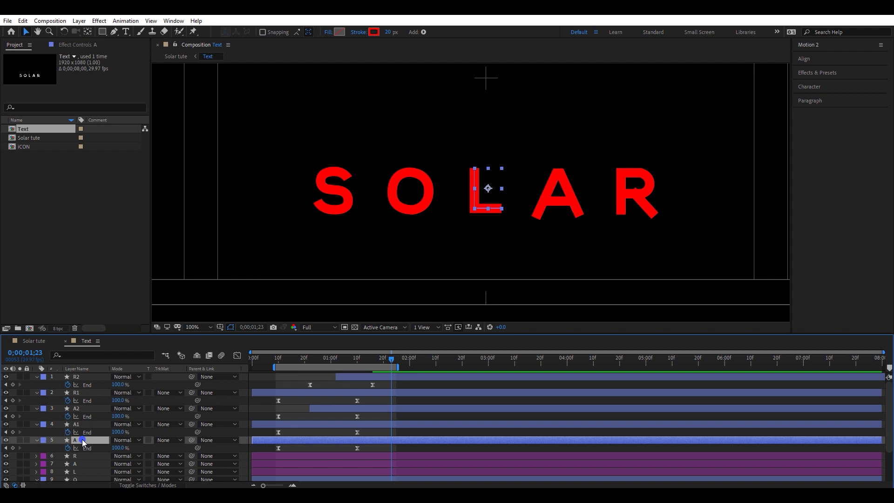
scroll(82, 442, down, 1)
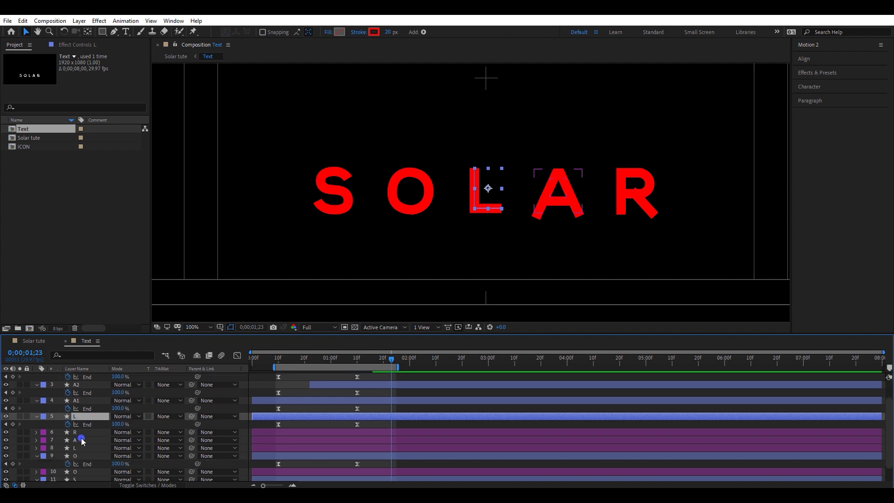
drag(88, 418, 88, 447)
Pre-compose the A1 and A2 stroke layers as "A" and place it directly above the filled A layer
click(88, 400)
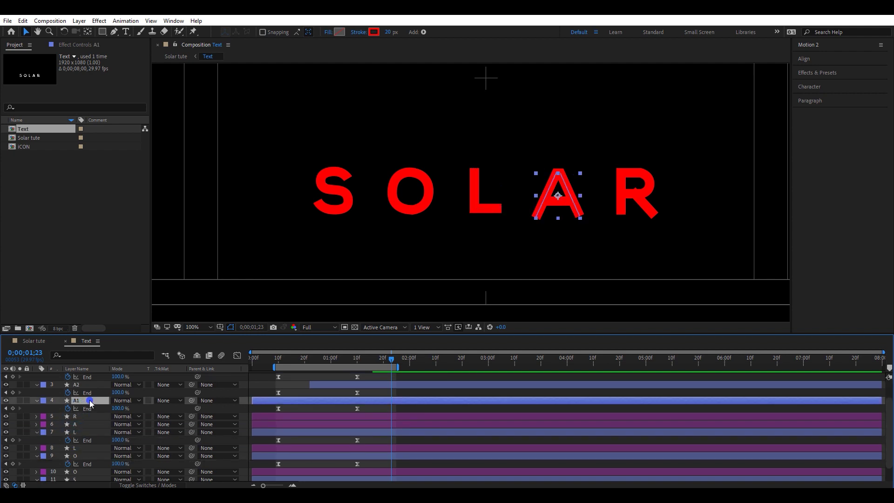
shift+click(92, 385)
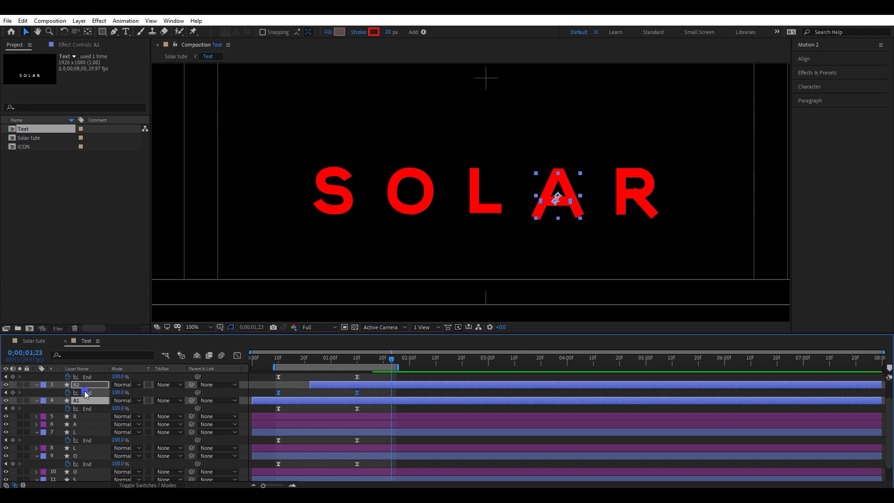
right_click(82, 385)
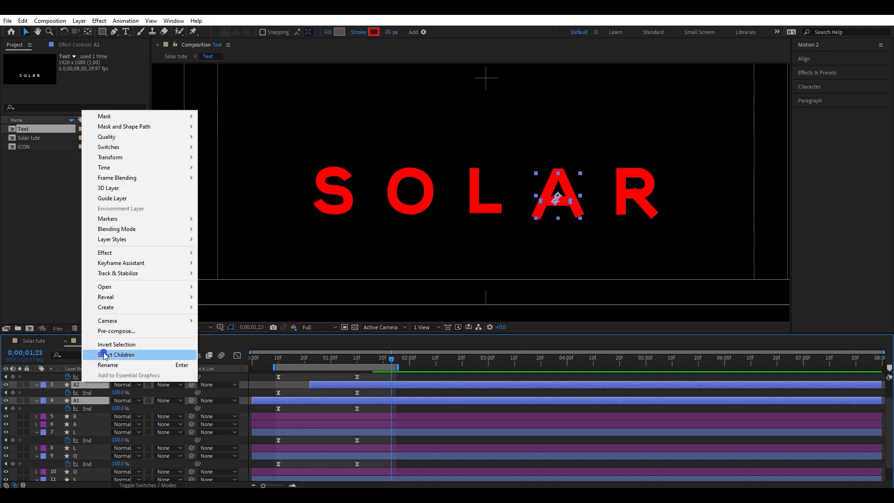
click(112, 332)
text(A)
key(Return)
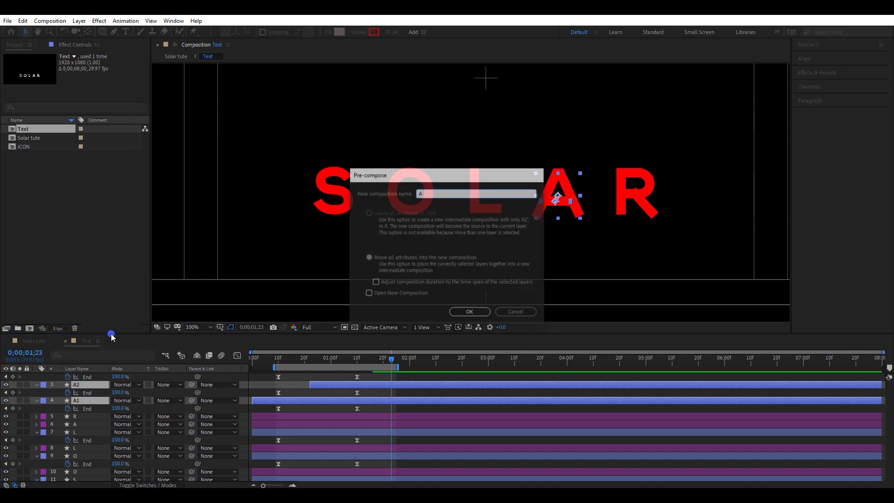
drag(88, 393, 85, 401)
Pre-compose the R1 and R2 stroke layers together as "R"
scroll(86, 400, up, 1)
click(86, 392)
ctrl+click(87, 376)
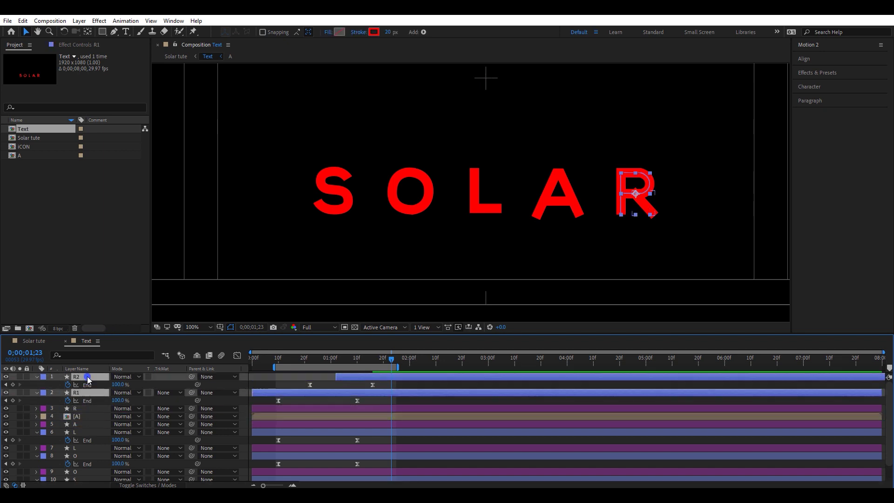
right_click(88, 374)
click(120, 327)
text(R)
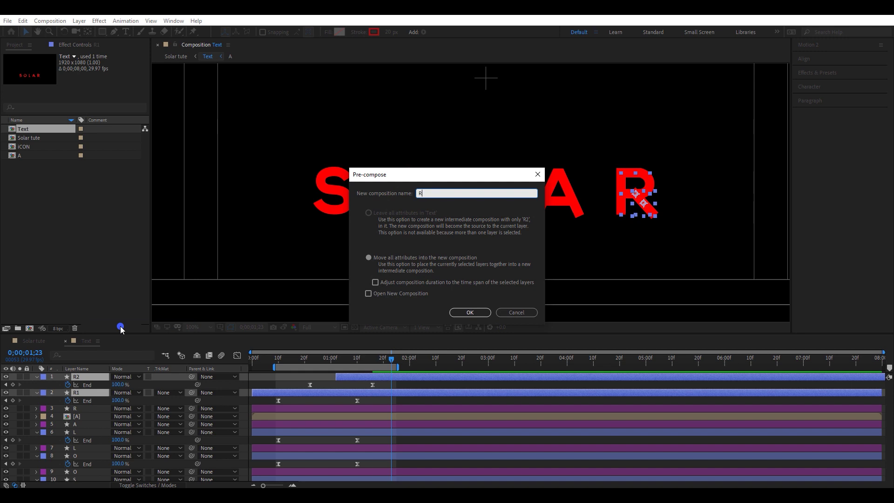
key(Return)
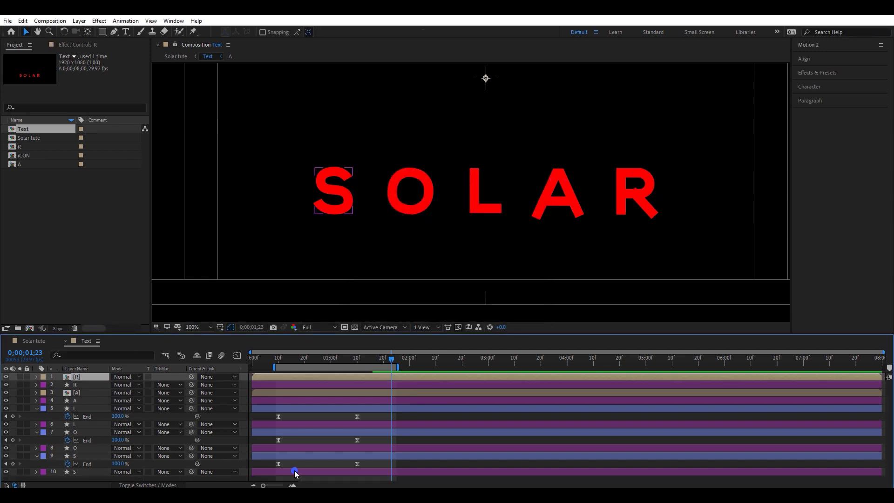
Set the track matte of all five filled letter layers to Alpha Matte, using the stroke layer above each
click(294, 471)
ctrl+click(300, 448)
ctrl+click(310, 424)
ctrl+click(319, 398)
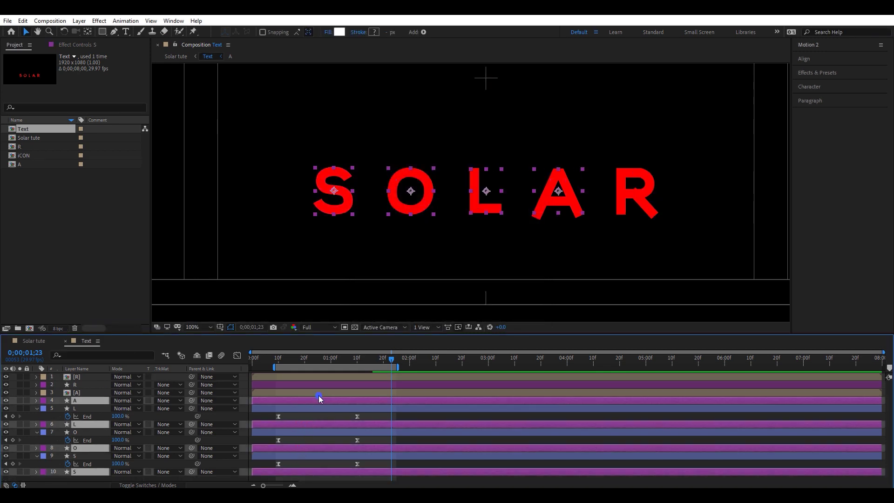
ctrl+click(302, 385)
click(172, 387)
click(186, 407)
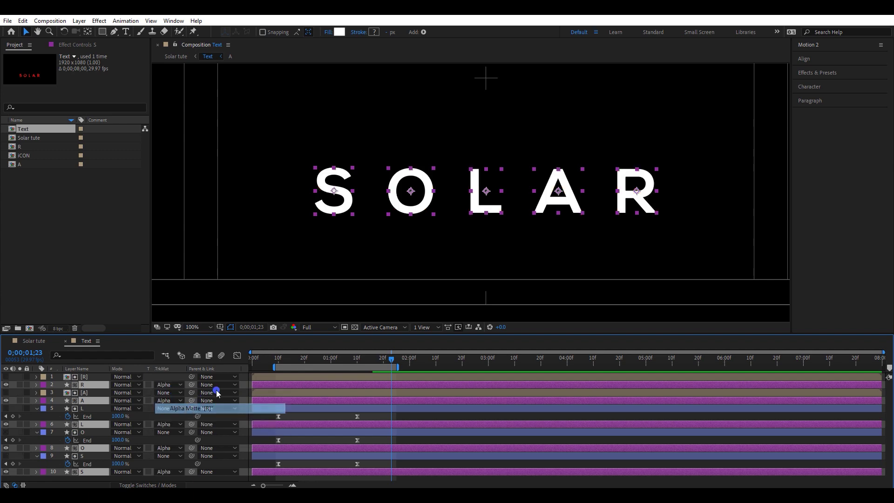
Extend the work area from the composition start to about 0;00;02;23 and preview the matted letters
drag(273, 367, 250, 366)
drag(400, 370, 471, 367)
key(space)
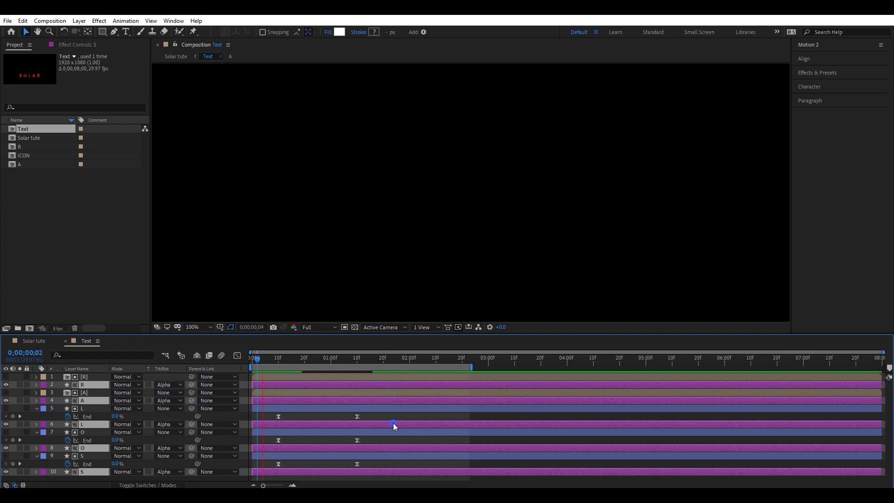
key(space)
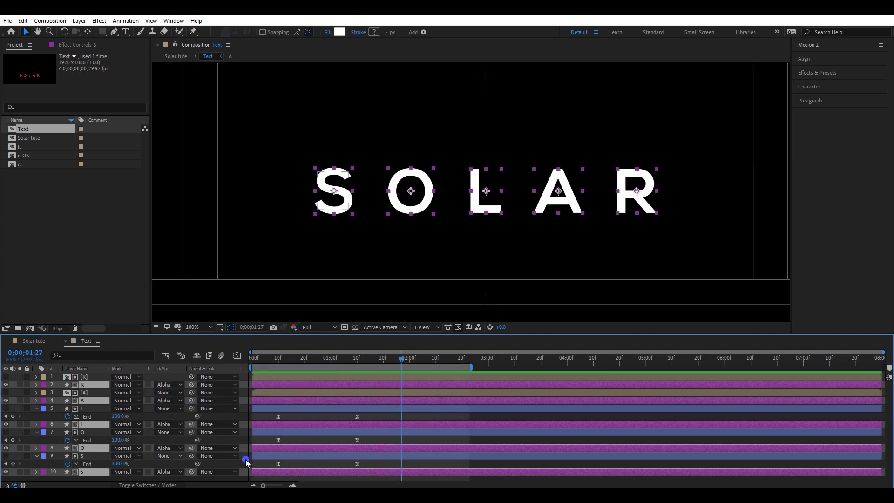
click(320, 465)
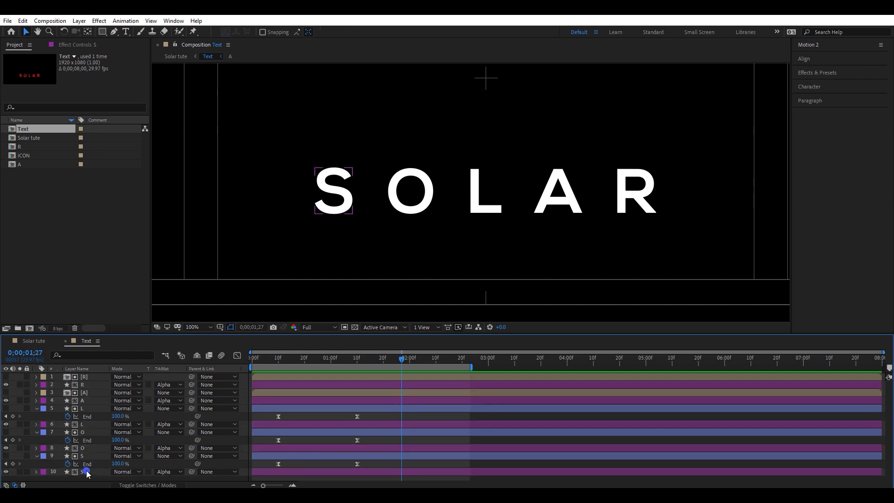
Pre-compose the filled S layer and its stroke matte as "S"
click(85, 470)
ctrl+click(85, 455)
right_click(86, 459)
click(114, 404)
text(S)
key(Return)
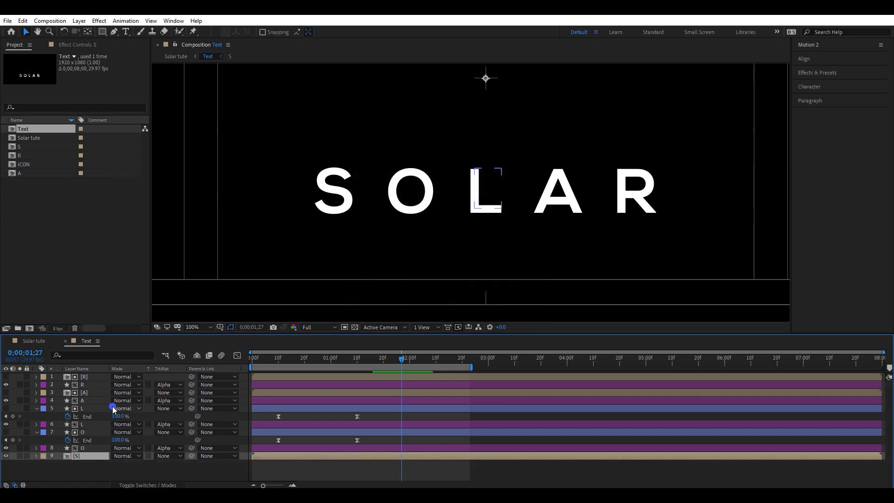
Pre-compose the filled O layer and its stroke matte as "O"
click(89, 450)
ctrl+click(82, 432)
right_click(82, 433)
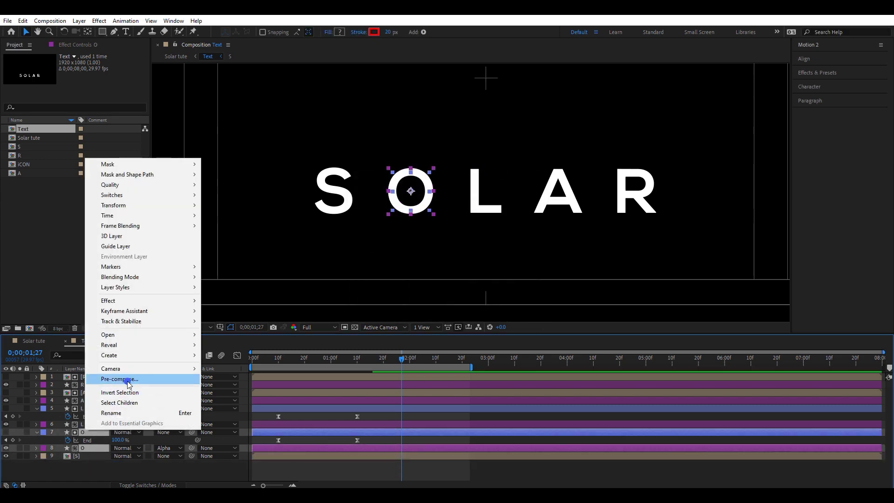
click(124, 377)
key(Return)
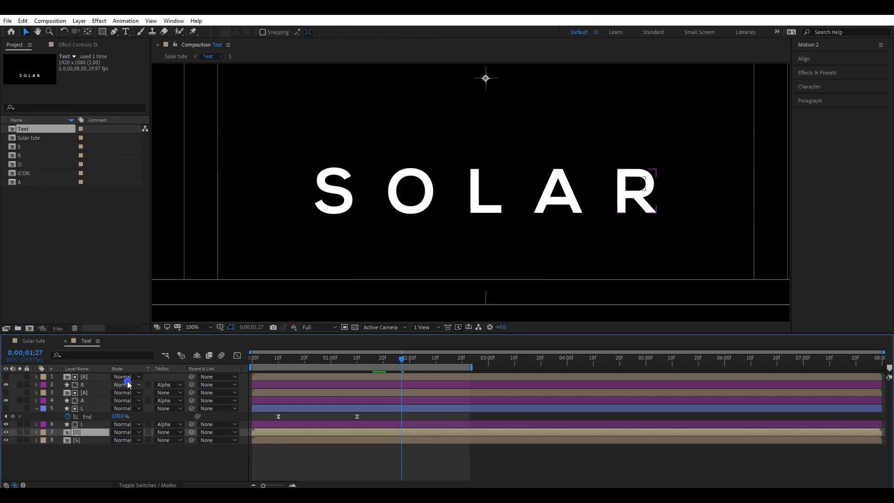
Pre-compose the filled L layer and its stroke matte as "L"
click(82, 424)
ctrl+click(83, 408)
right_click(83, 408)
click(120, 363)
text(L)
key(Return)
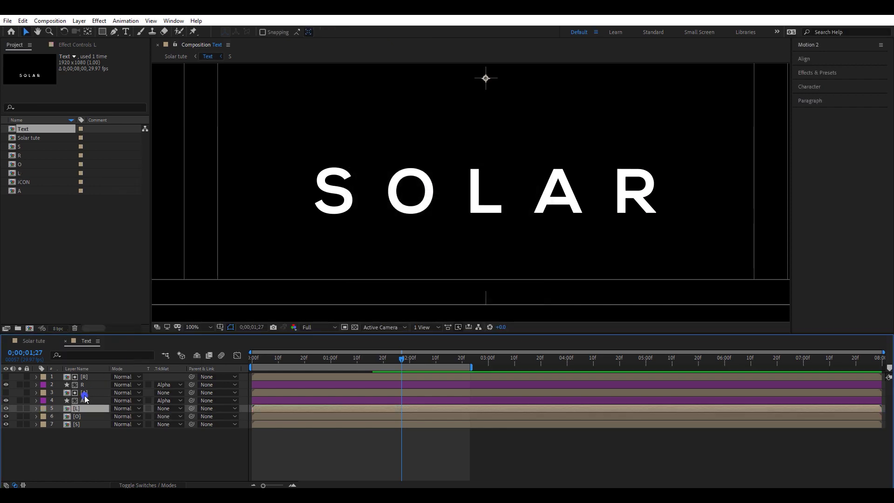
Pre-compose the filled A layer and its matte composition as "A"
click(84, 400)
ctrl+click(84, 393)
right_click(85, 393)
click(108, 342)
text(A)
key(Return)
Pre-compose the filled R layer and its matte composition as "R"
click(93, 384)
ctrl+click(93, 376)
right_click(93, 375)
click(112, 347)
text(R)
key(Return)
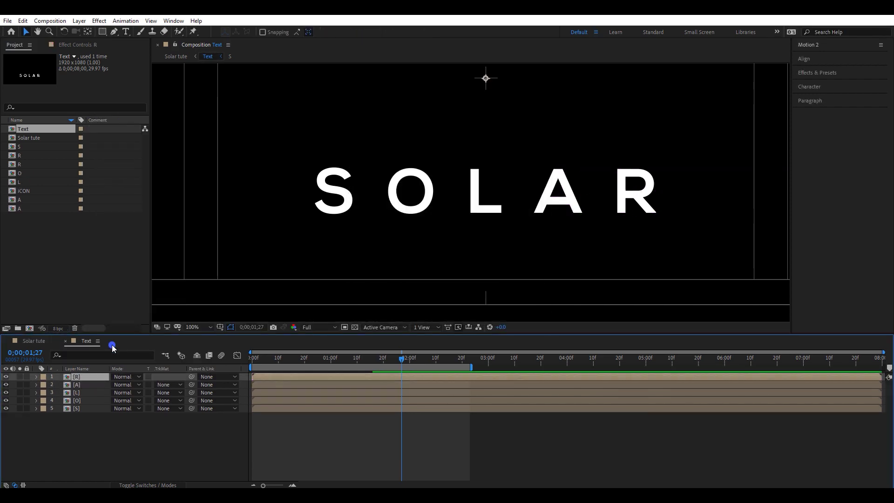
Show the rulers and place a horizontal guide along the baseline of the SOLAR letters
click(291, 435)
drag(263, 485, 263, 485)
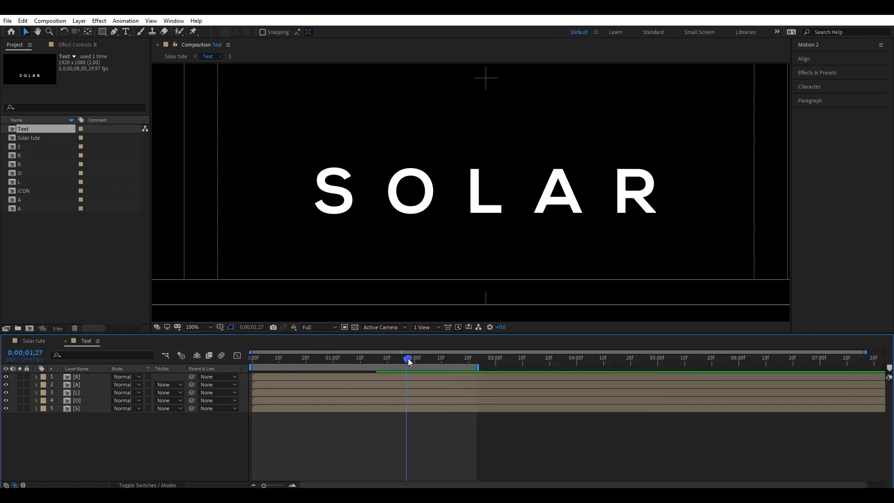
key(ctrl+r)
drag(527, 69, 528, 217)
Add Position keyframes to all five letter compositions at 0;00;02;16
click(454, 361)
click(92, 379)
shift+click(86, 408)
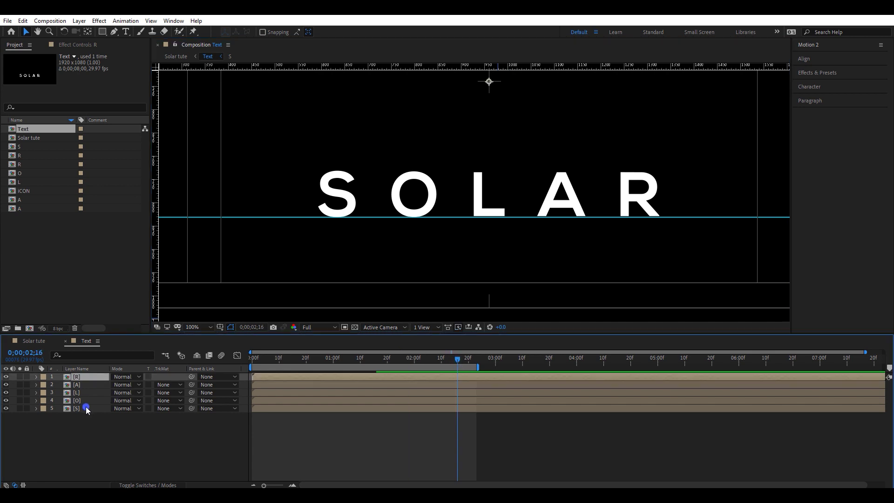
key(p)
click(60, 383)
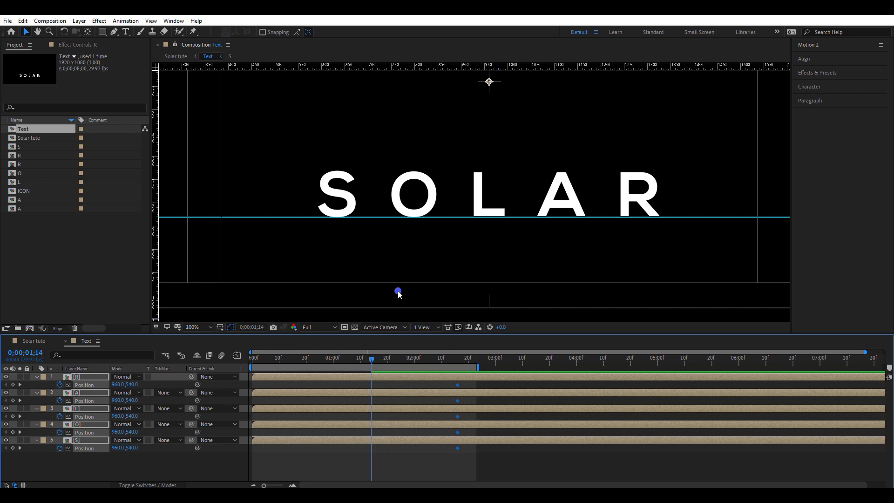
At 0;00;01;14, move all five letter layers straight down to Position 960, 820
key(comma)
key(shift+Down)
key(shift+Down)
key(shift+Down)
key(shift+Down)
key(shift+Down)
key(shift+Down)
key(shift+Down)
key(shift+Down)
key(shift+Down)
key(shift+Down)
key(shift+Down)
key(shift+Down)
key(shift+Down)
key(shift+Down)
key(shift+Down)
key(shift+Down)
key(shift+Down)
key(shift+Down)
key(shift+Down)
key(shift+Down)
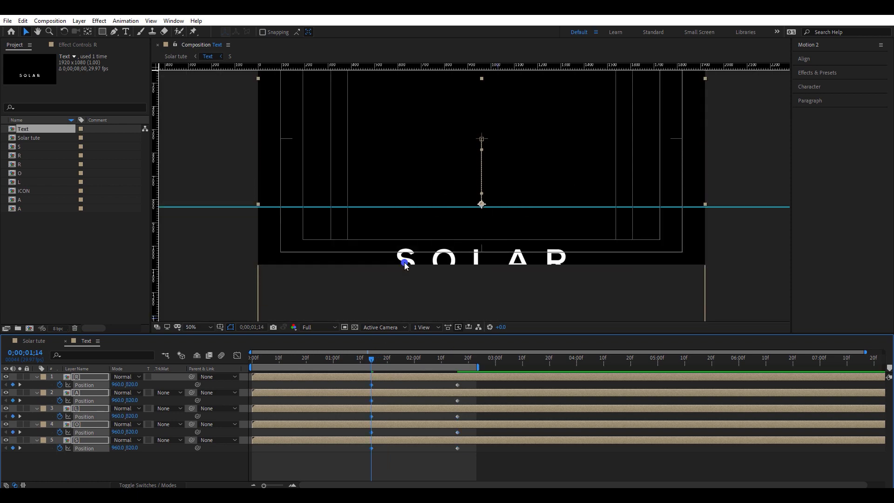
Apply Easy Ease to all Position keyframes of the five letter layers
drag(466, 385, 362, 448)
right_click(372, 382)
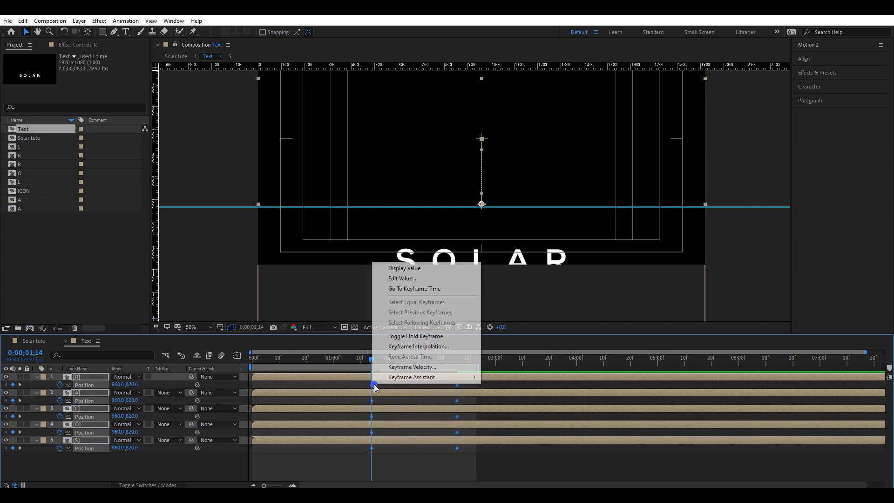
mouse_move(391, 376)
click(514, 408)
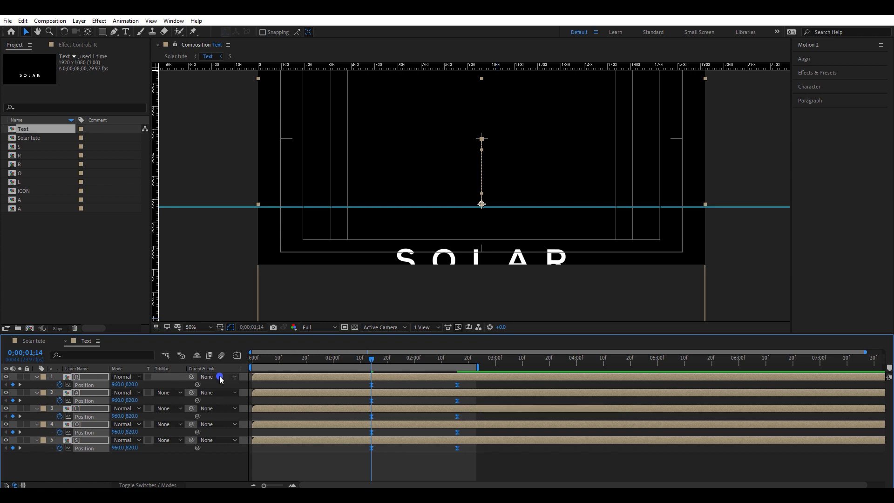
Adjust the Position easing curve in the Graph Editor, start the work area at 0;00;01;14 and preview the rise
click(232, 356)
drag(443, 466, 423, 461)
click(238, 357)
scroll(415, 400, up, 2)
key(space)
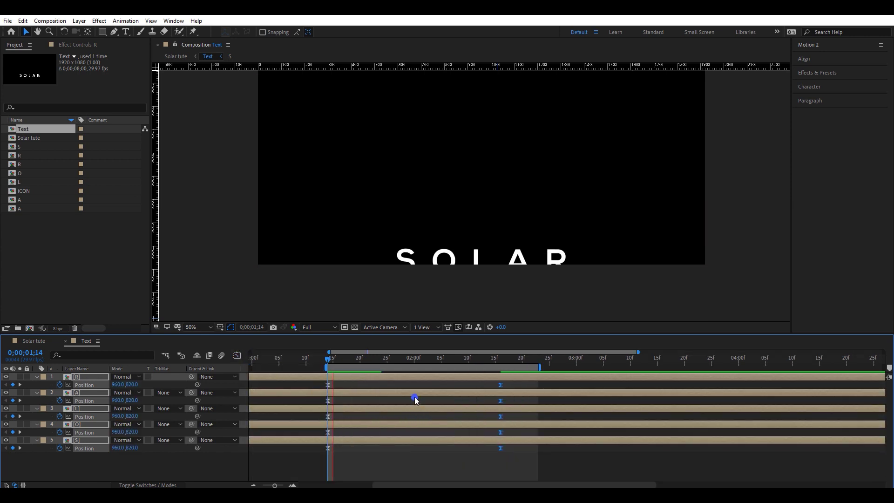
Retime the letters' Position keyframes to about 0;00;01;22 and 0;00;02;12, start the work area at about 0;00;01;19 and preview
drag(512, 380, 304, 450)
drag(327, 385, 370, 386)
drag(500, 385, 468, 385)
click(355, 359)
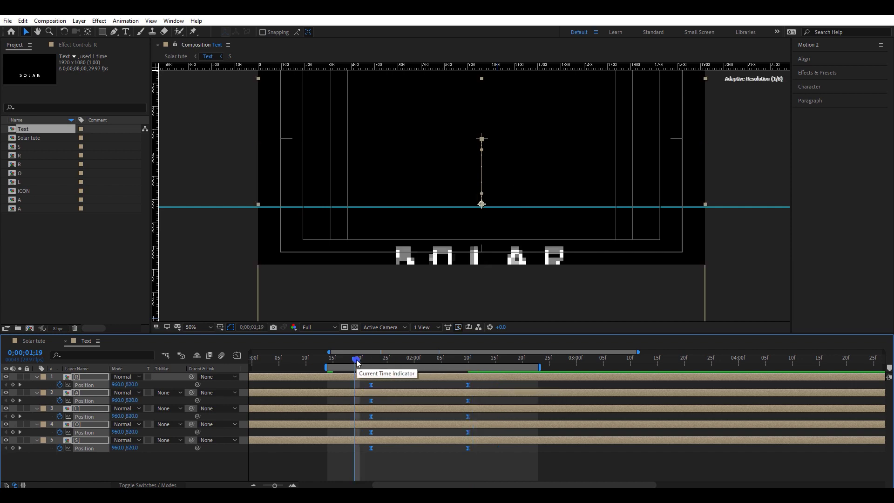
key(space)
drag(468, 385, 478, 385)
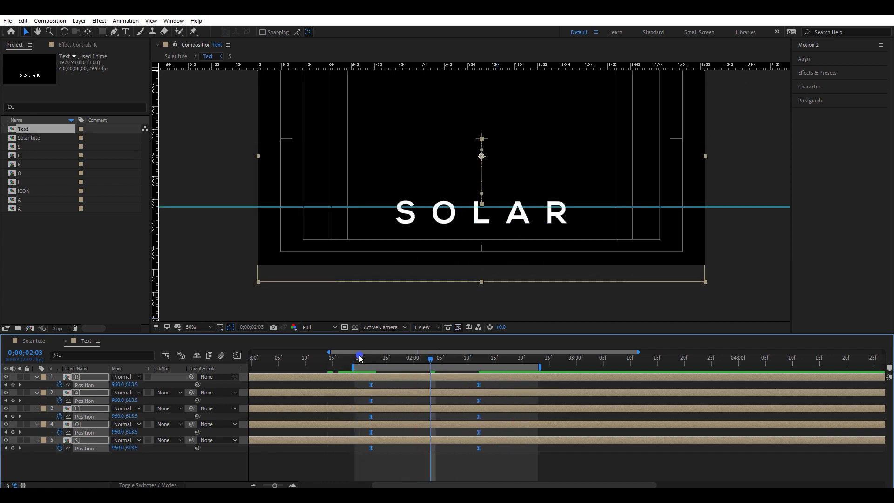
click(359, 358)
key(space)
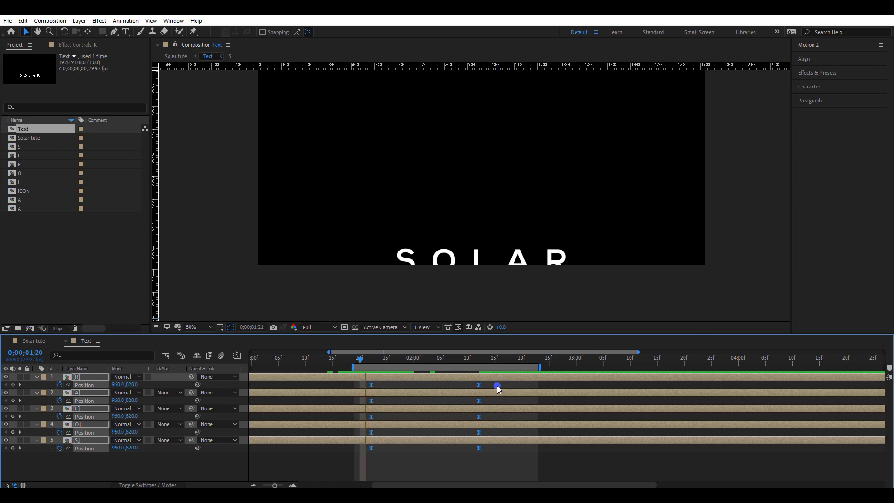
key(space)
Keyframe the five letter layers' Opacity at 0% on 0;00;02;02 and 100% on 0;00;02;04, and preview the fade-in
drag(419, 361, 435, 361)
key(shift+t)
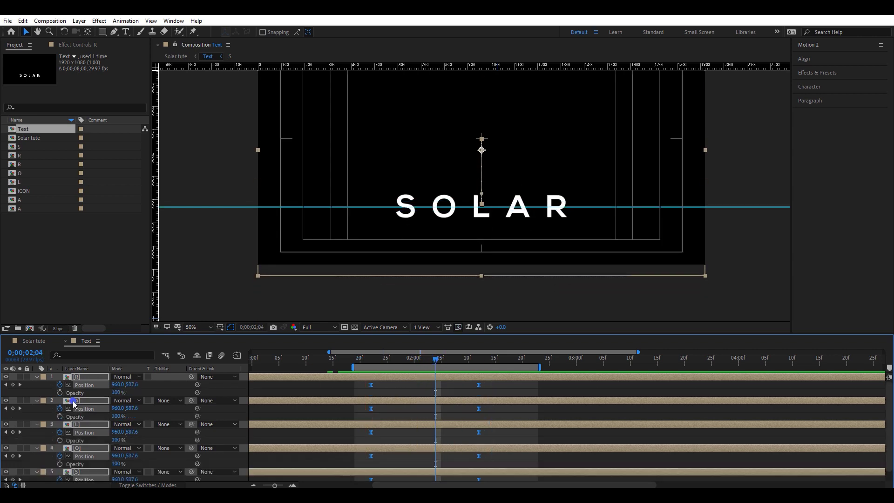
click(59, 393)
drag(433, 359, 421, 366)
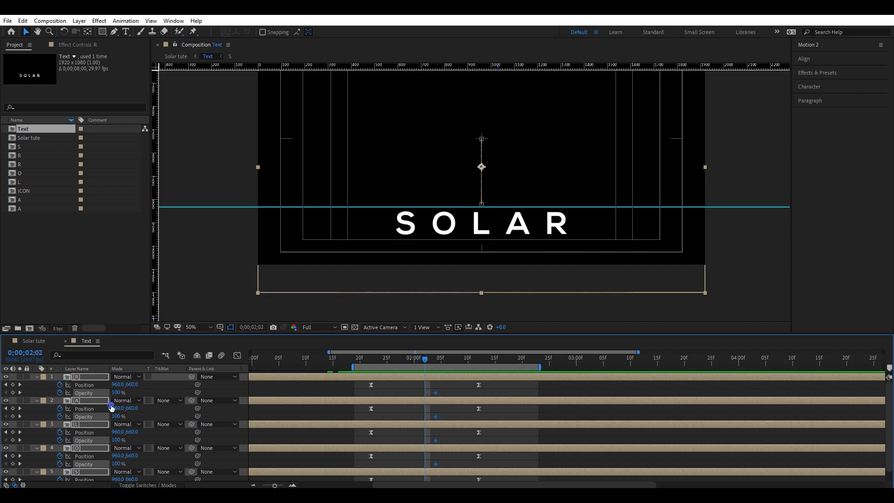
text(0)
key(Return)
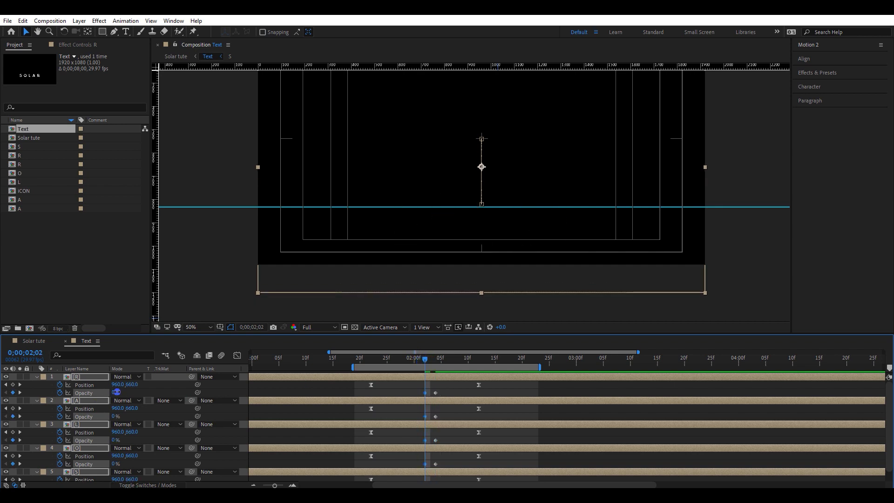
drag(424, 362, 365, 363)
key(space)
scroll(472, 384, down, 2)
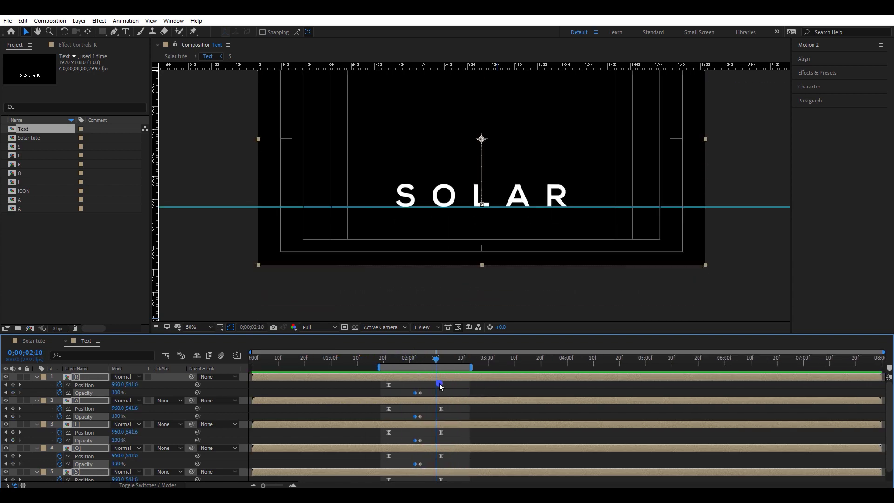
Retime all letter keyframes so Position runs from about 0;00;00;09 to 0;00;00;29, end the work area at 0;00;02;00 and preview
click(259, 358)
drag(449, 379, 334, 482)
drag(390, 386, 259, 393)
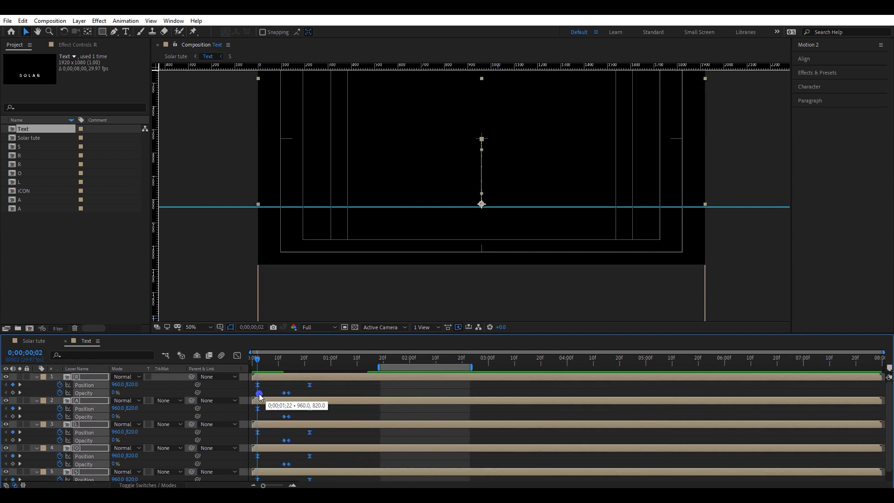
drag(386, 367, 408, 367)
drag(321, 360, 305, 362)
drag(310, 385, 328, 385)
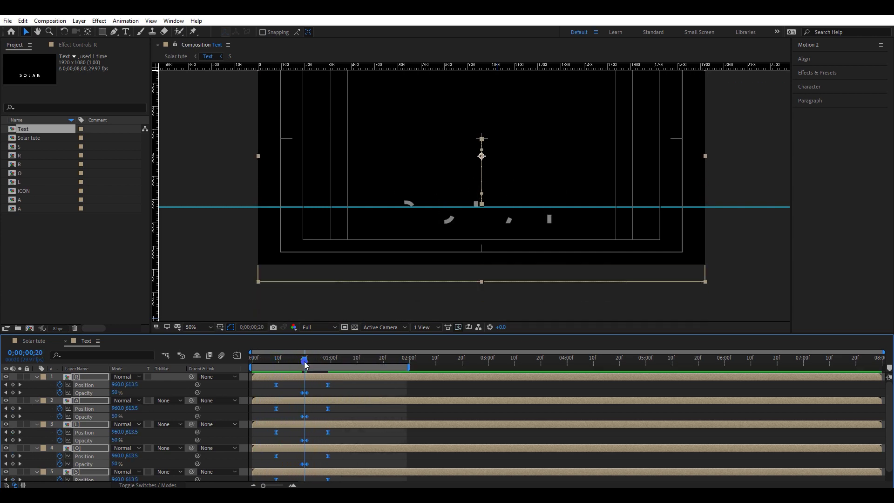
key(space)
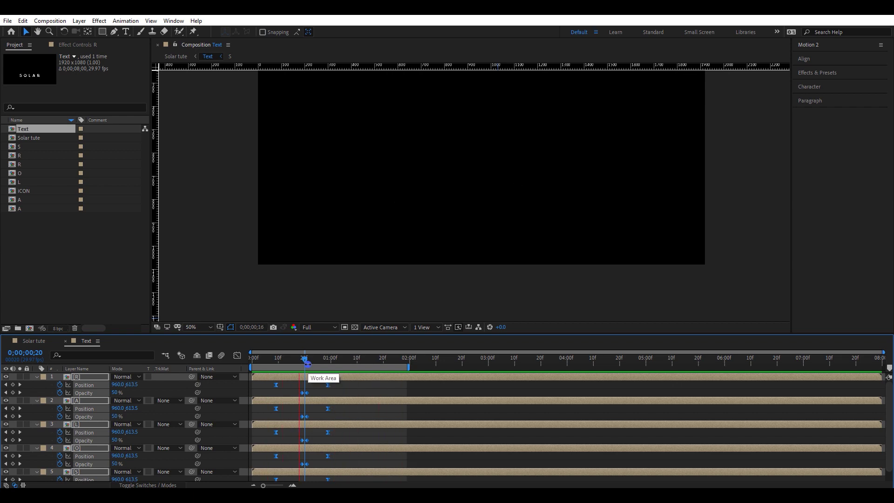
key(space)
Stagger the letter layers two frames apart from S through O, L, A and R, and preview the sequence from the start
scroll(299, 398, down, 1)
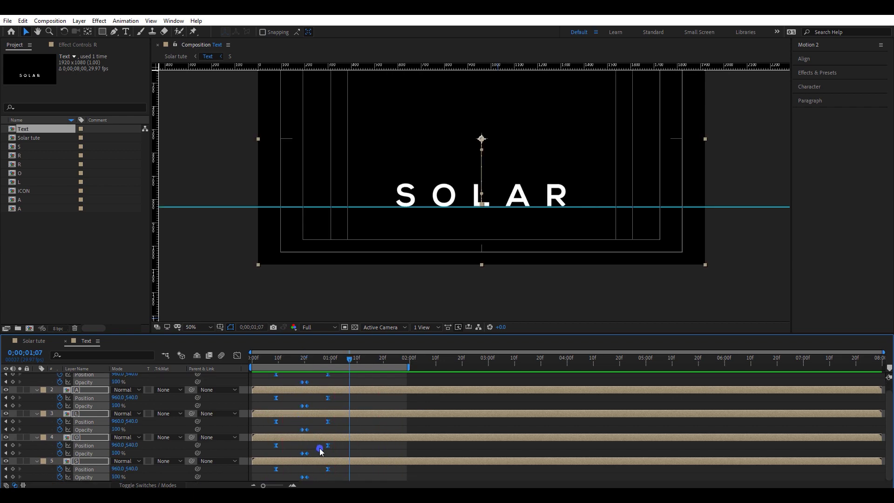
key(u)
click(319, 448)
key(equal)
click(265, 399)
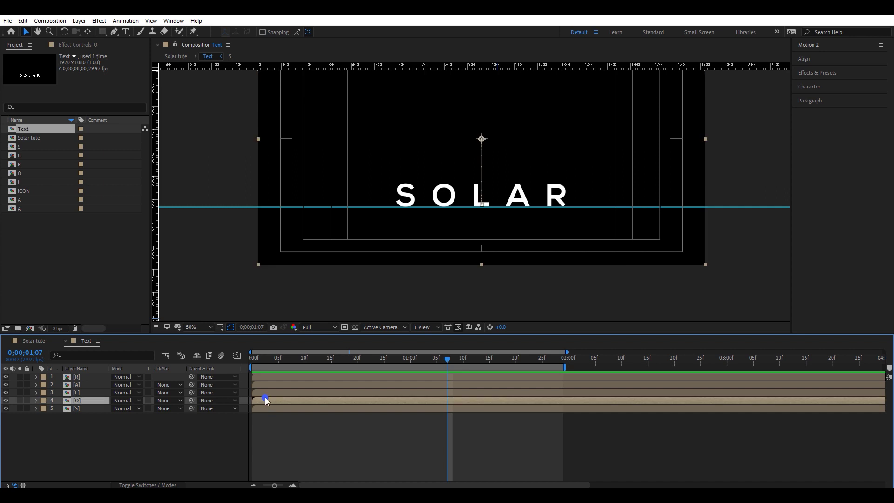
shift+click(265, 375)
drag(266, 401, 285, 392)
ctrl+click(275, 401)
ctrl+click(285, 393)
drag(285, 385, 305, 378)
ctrl+click(295, 385)
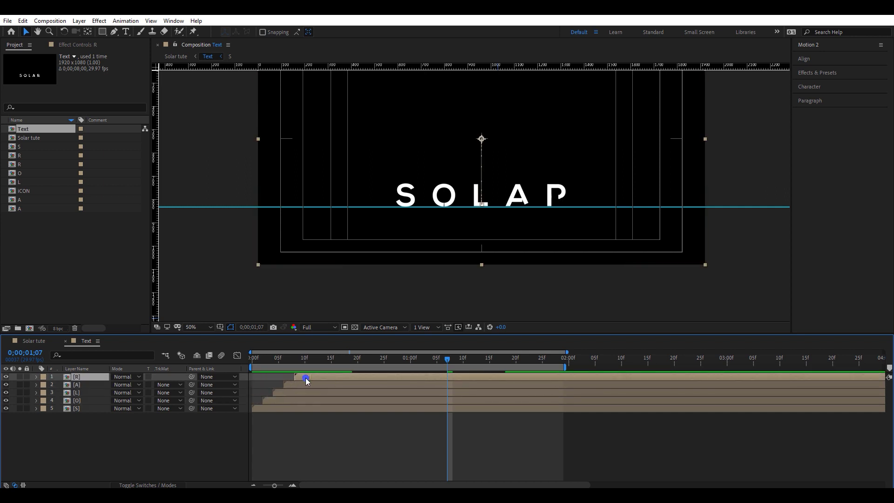
key(Home)
key(space)
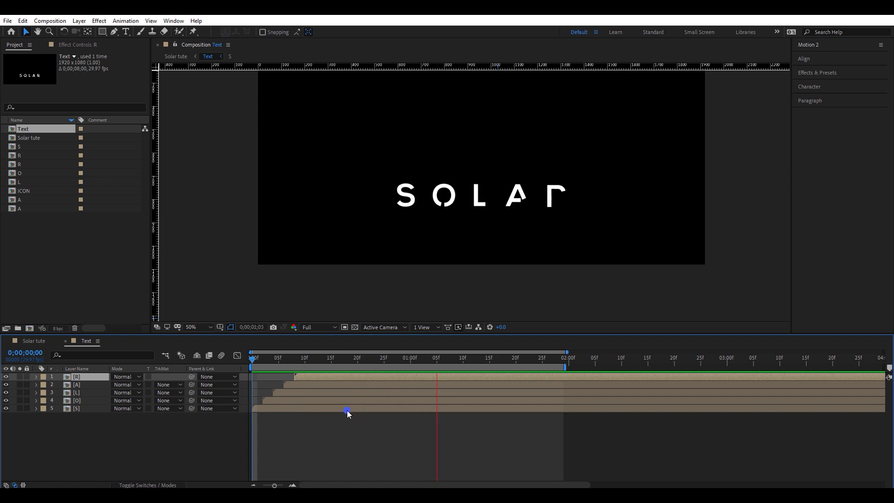
click(366, 438)
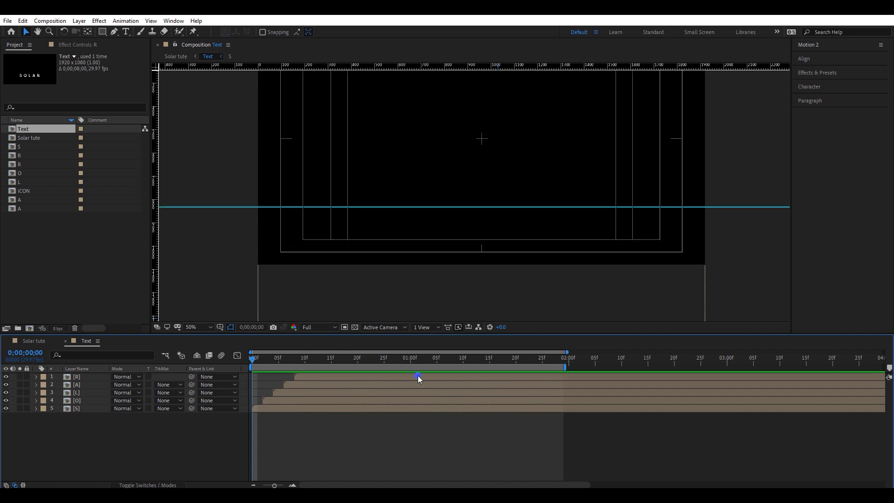
Remove the horizontal guide under the SOLAR text and hide the rulers
drag(471, 357, 559, 362)
click(634, 214)
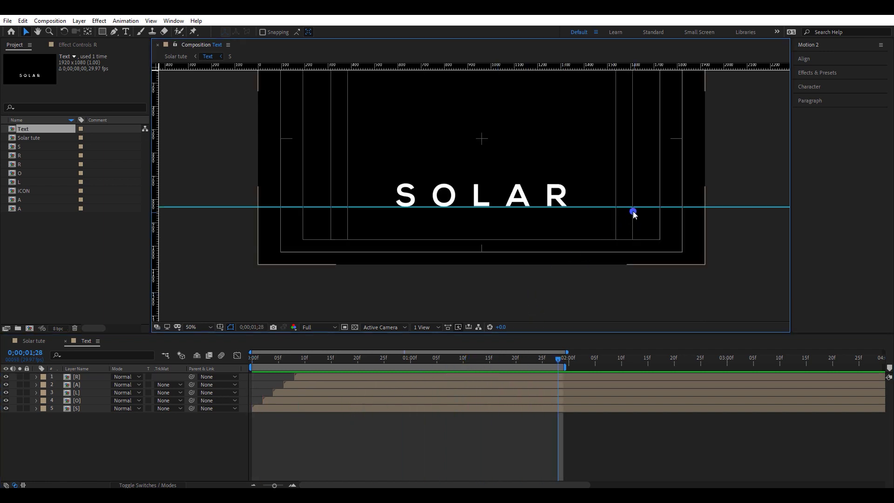
drag(630, 206, 627, 44)
key(ctrl+r)
Close the Text composition and parent the Text layer to the iCON layer in Solar tute
click(96, 341)
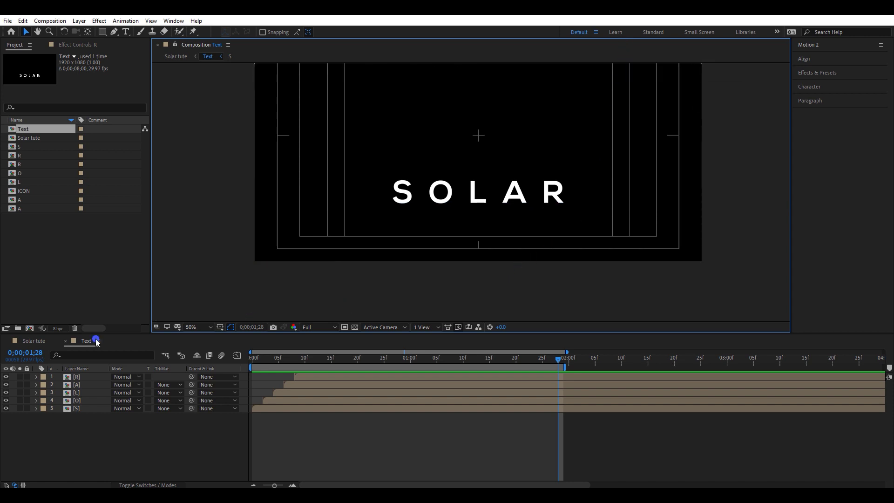
click(66, 341)
drag(404, 358, 420, 360)
click(383, 399)
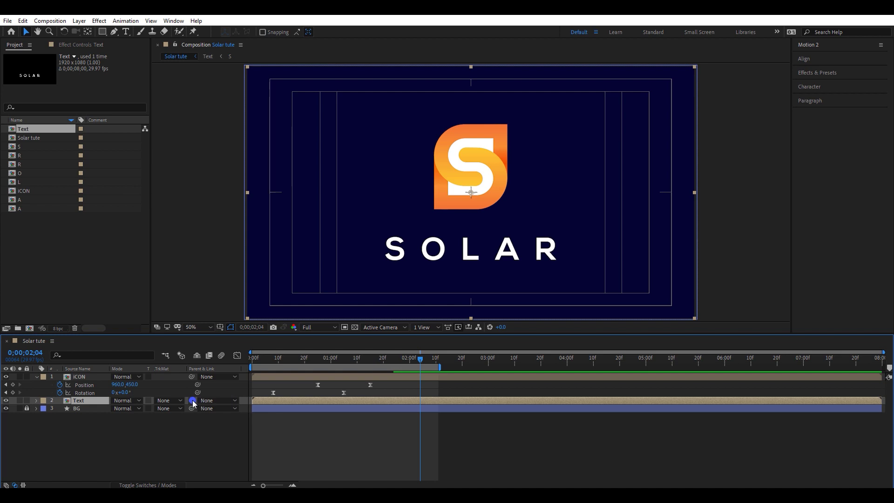
drag(143, 393, 79, 377)
Shift the Text layer to start at about 0;00;00;13 and preview its timing against the icon animation
drag(264, 362, 347, 362)
drag(284, 400, 348, 399)
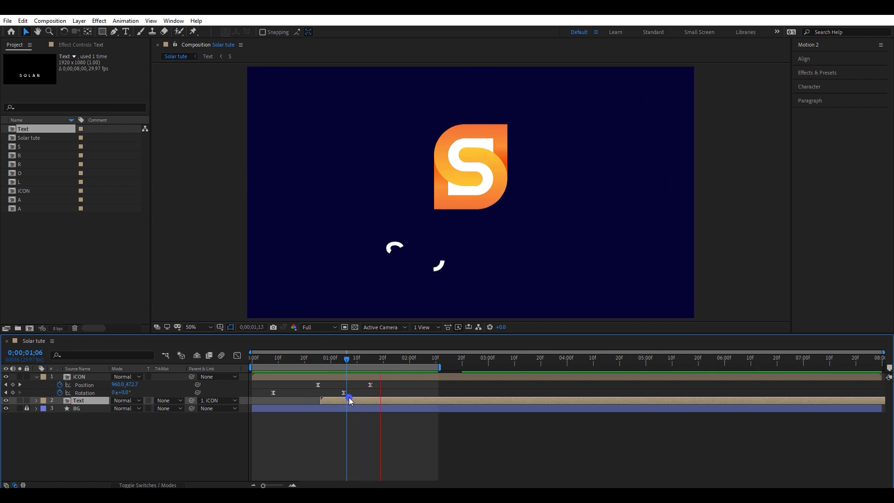
click(324, 361)
drag(334, 369, 341, 367)
drag(346, 400, 311, 403)
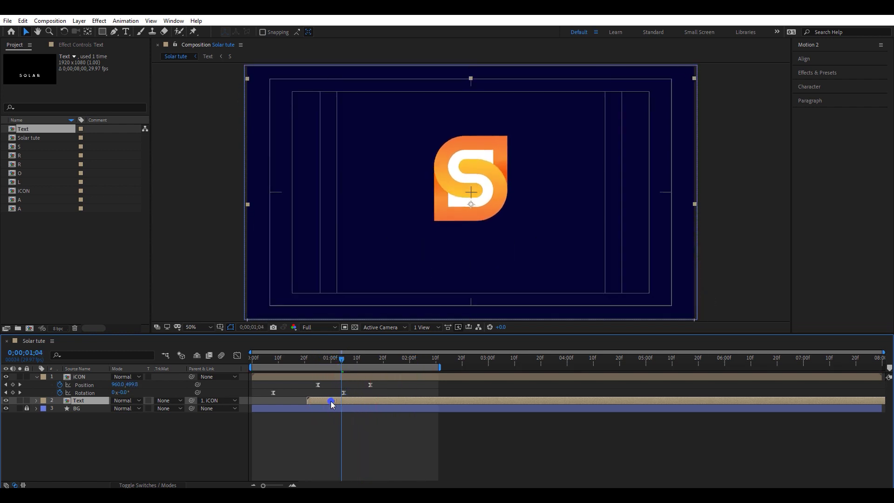
key(space)
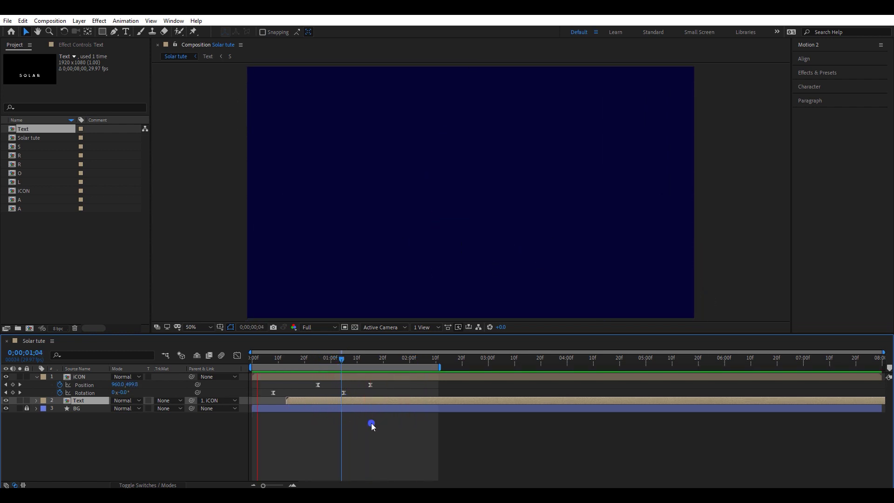
key(space)
Extend the end of the work area to about 0;00;04;04 and check the finished logo at 0;00;03;01
drag(439, 367, 578, 367)
click(471, 426)
drag(459, 363, 491, 361)
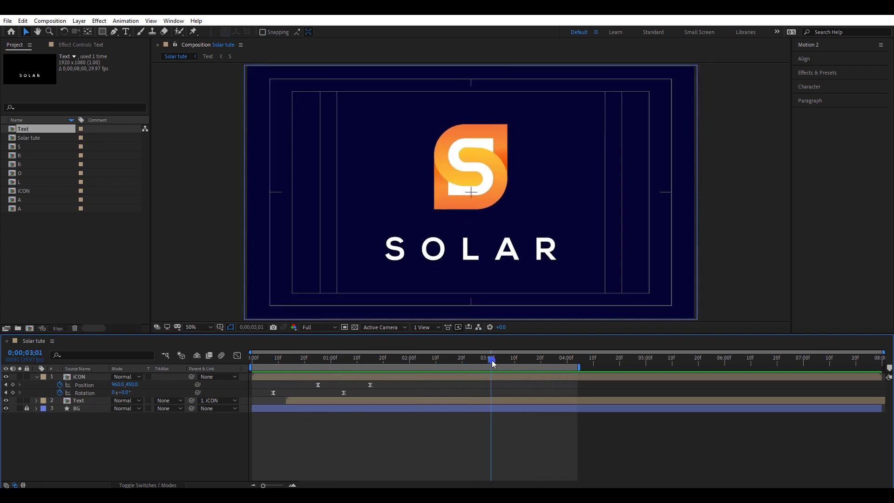
Parent the iCON and Text layers to a new null created with the Motion 2 script
click(482, 377)
ctrl+click(472, 400)
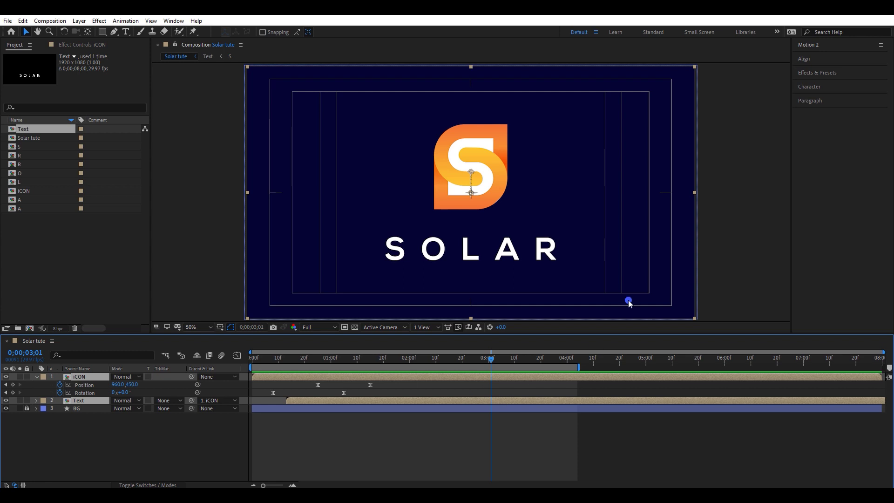
click(808, 45)
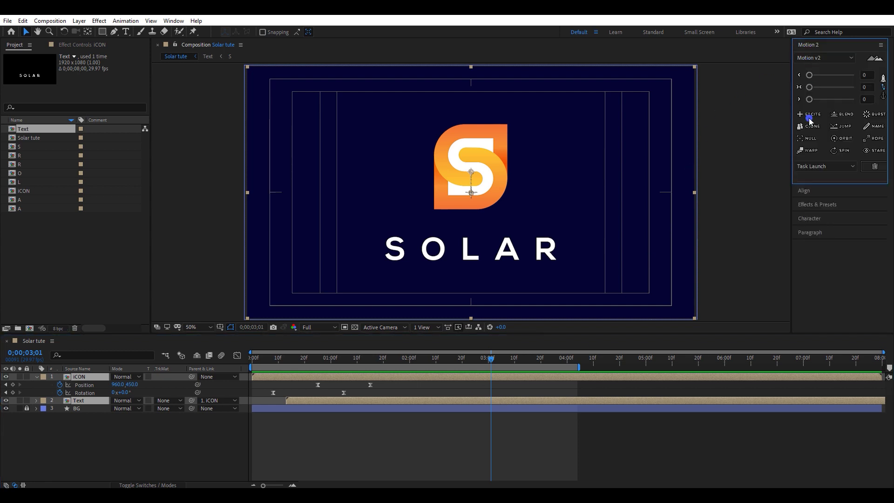
click(805, 139)
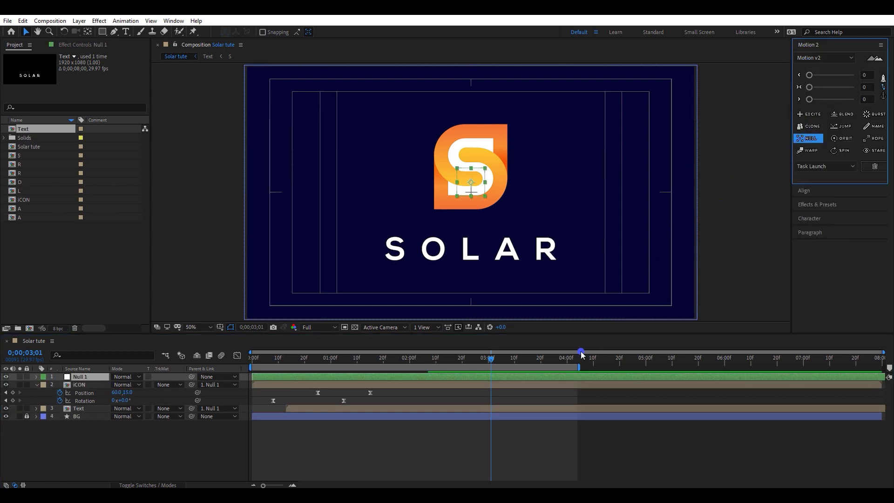
click(498, 432)
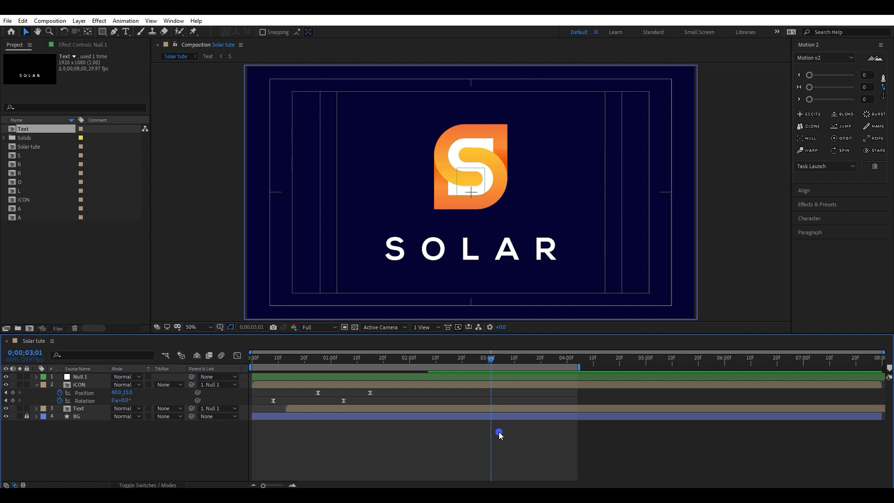
right_click(501, 431)
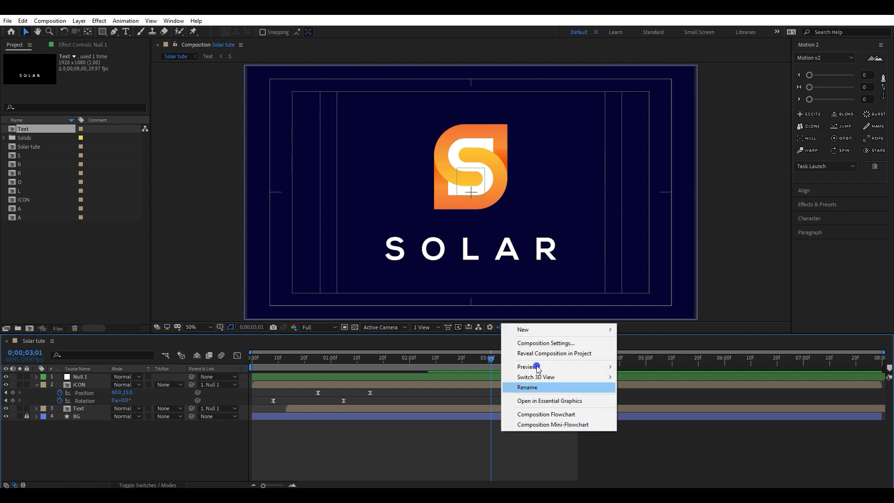
mouse_move(547, 330)
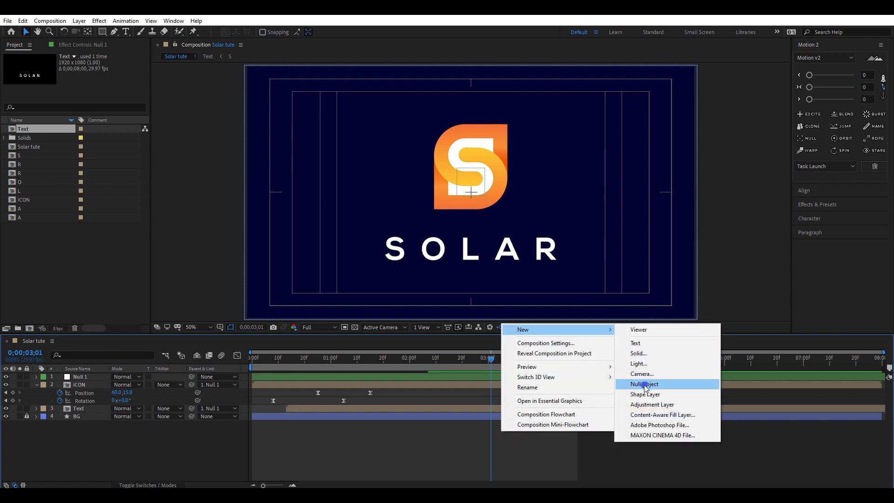
click(389, 442)
click(355, 438)
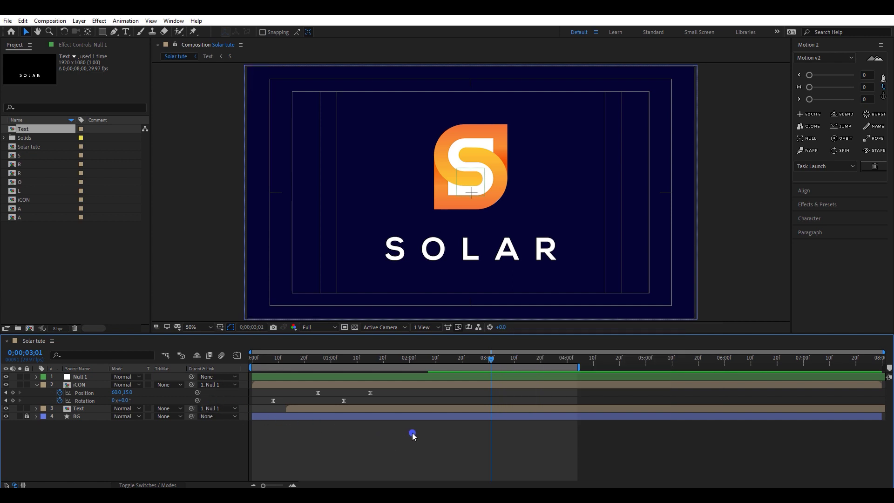
Move the null's anchor point straight down to the centre of the composition
click(440, 376)
scroll(473, 194, up, 2)
click(471, 173)
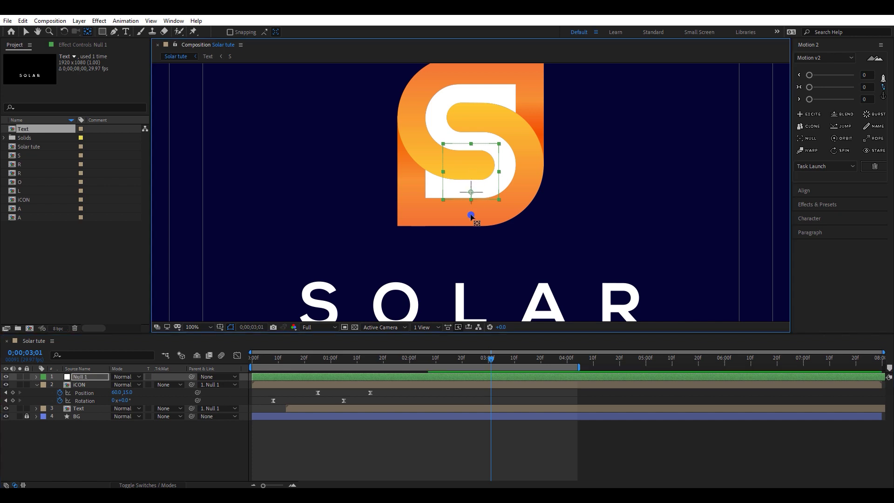
scroll(525, 222, down, 2)
Add a Scale keyframe of 85% to the null at 0;00;00;00
drag(369, 359, 244, 375)
key(s)
click(59, 385)
text(85)
key(Return)
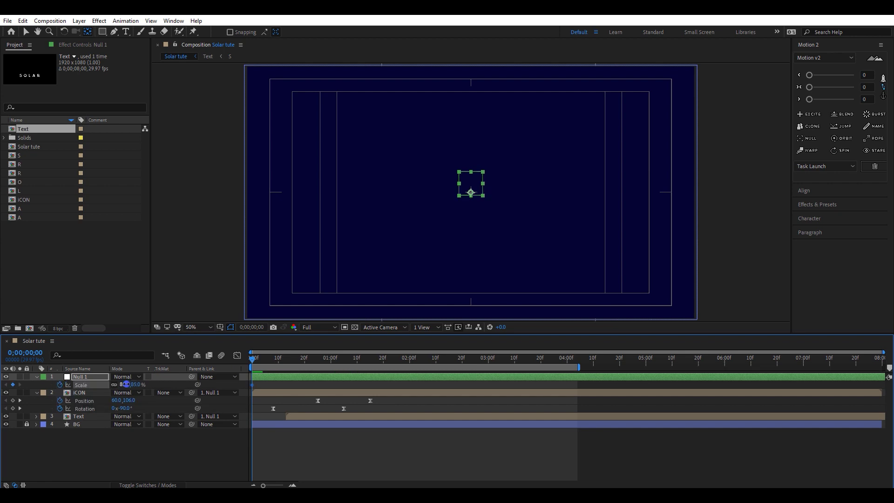
At 0;00;03;10, set the null's Scale to 65% and apply Easy Ease to both Scale keyframes
click(511, 362)
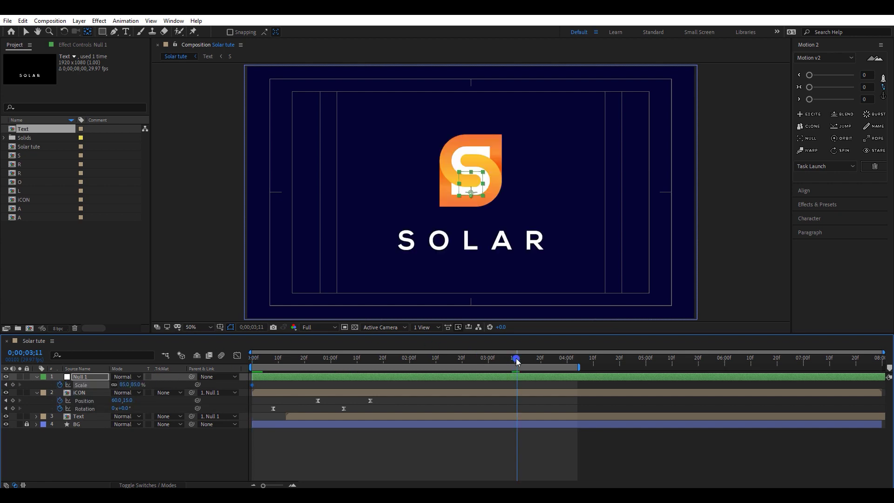
click(213, 405)
click(127, 385)
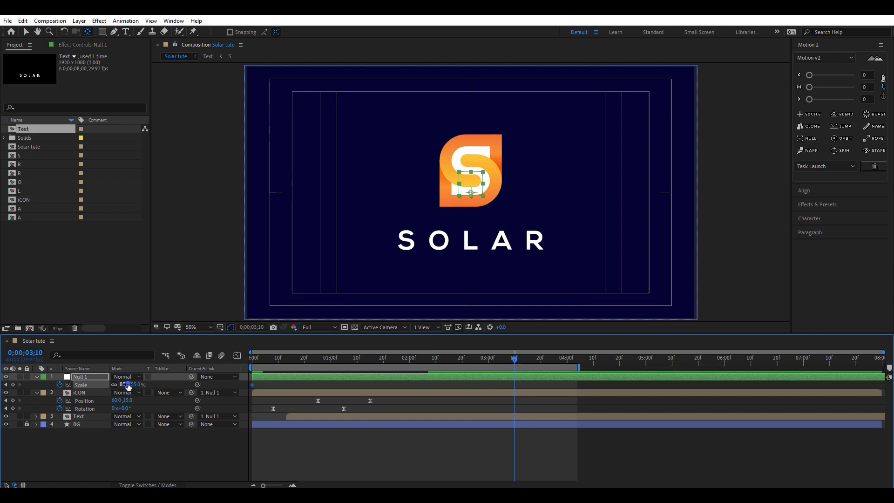
key(Return)
right_click(251, 384)
mouse_move(326, 378)
click(391, 406)
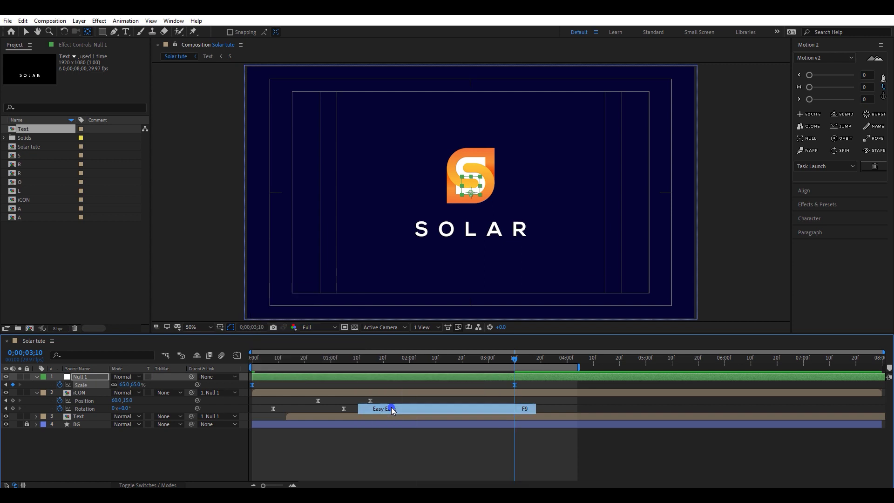
Lengthen the ease into the null's last Scale keyframe in the Graph Editor and preview the animation from the start
key(shift+F3)
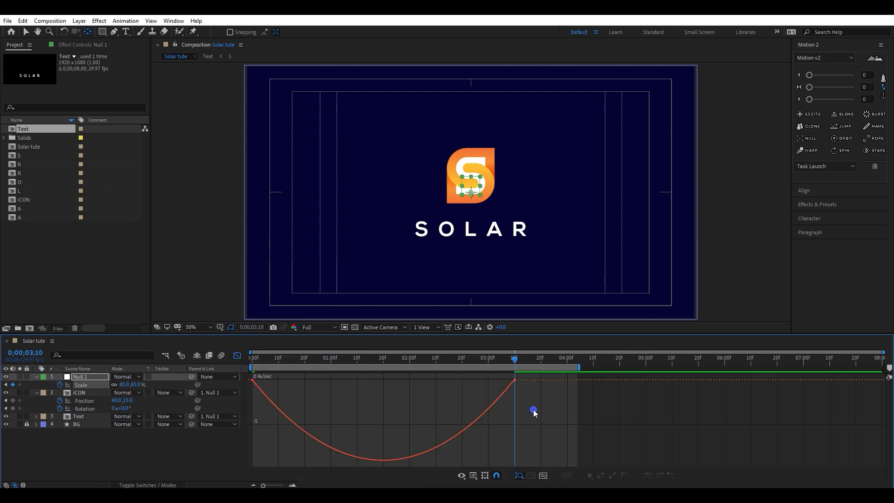
drag(470, 380, 330, 380)
click(239, 356)
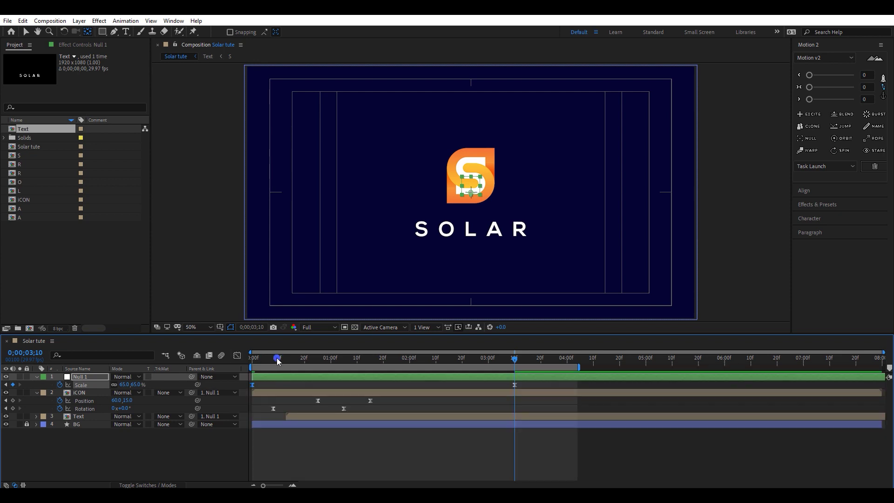
drag(276, 358, 254, 403)
click(407, 461)
key(space)
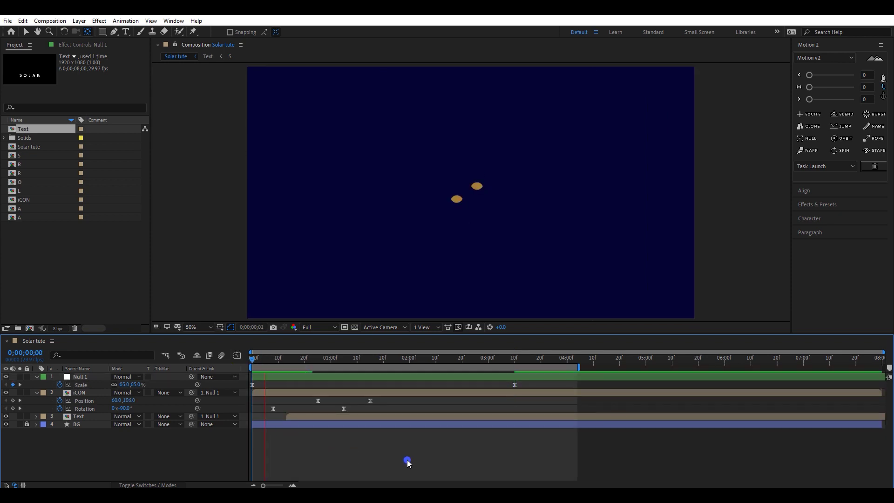